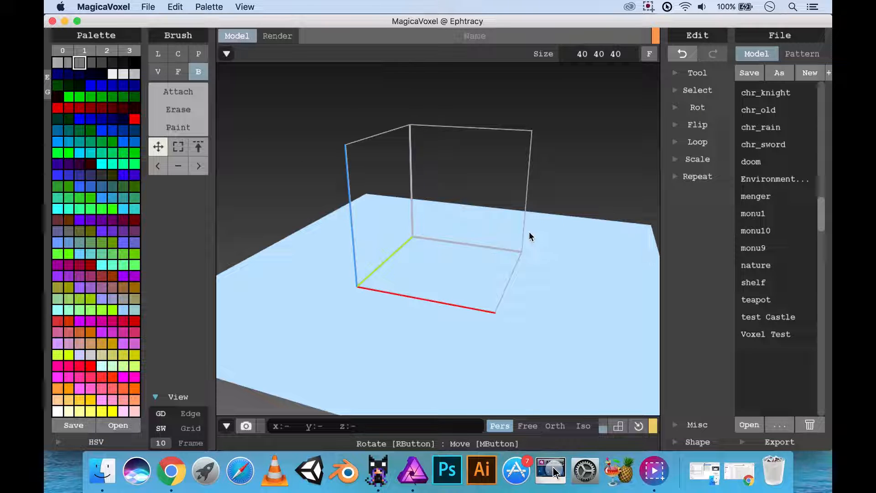
Step: Examine the empty modelling volume from several angles and distances by rotating, panning and zooming the view
{"action": "right_click_drag", "start_coordinate": [528, 232], "coordinate": [517, 266]}
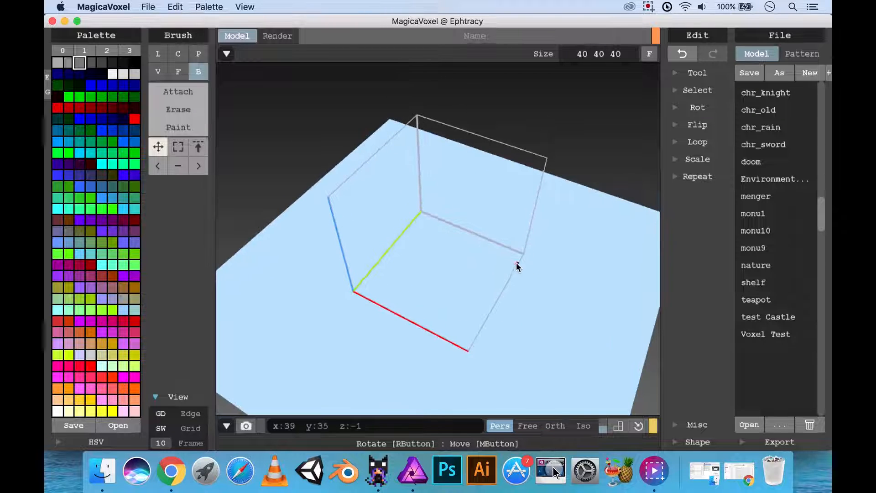
{"action": "right_click_drag", "start_coordinate": [446, 268], "coordinate": [415, 250]}
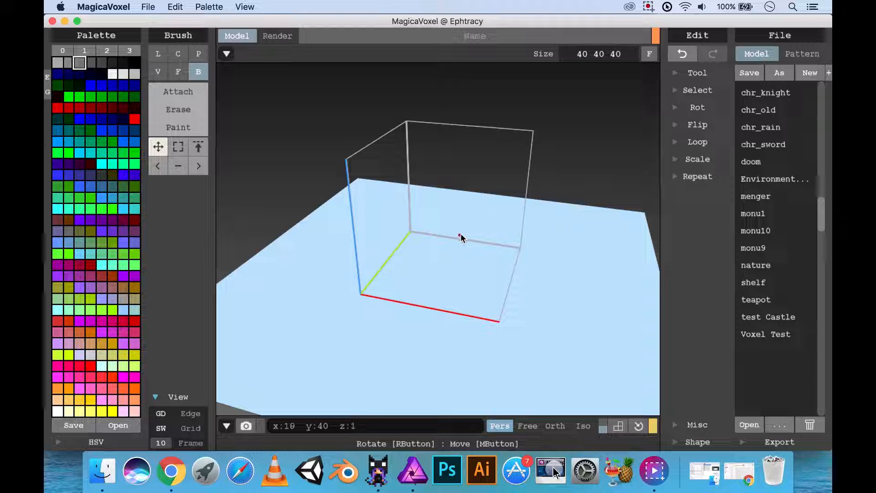
{"action": "mouse_move", "coordinate": [461, 237]}
{"action": "middle_mouse_down"}
{"action": "mouse_move", "coordinate": [365, 237]}
{"action": "mouse_move", "coordinate": [553, 237]}
{"action": "mouse_move", "coordinate": [341, 234]}
{"action": "mouse_move", "coordinate": [451, 243]}
{"action": "mouse_move", "coordinate": [422, 242]}
{"action": "mouse_move", "coordinate": [444, 237]}
{"action": "middle_mouse_up"}
{"action": "scroll", "coordinate": [445, 237], "scroll_direction": "up", "scroll_amount": 1}
{"action": "scroll", "coordinate": [446, 237], "scroll_direction": "down", "scroll_amount": 2}
{"action": "scroll", "coordinate": [449, 237], "scroll_direction": "up", "scroll_amount": 4}
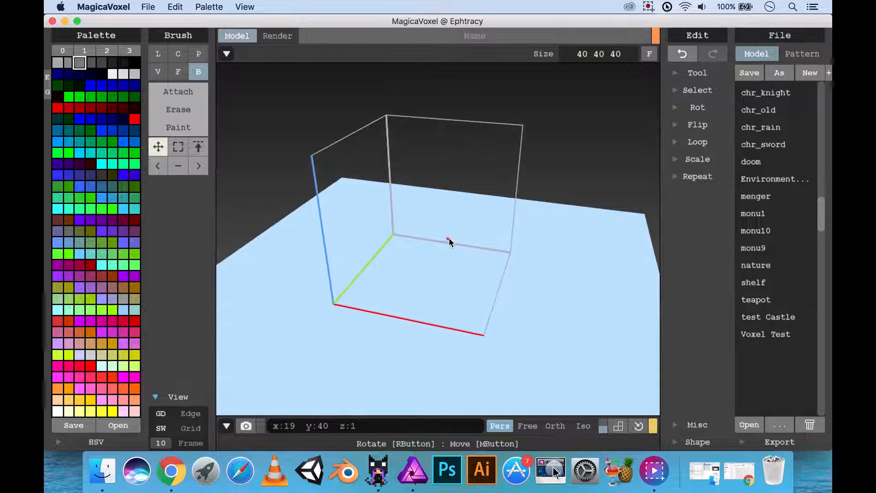
{"action": "scroll", "coordinate": [449, 241], "scroll_direction": "up", "scroll_amount": 2}
{"action": "scroll", "coordinate": [449, 241], "scroll_direction": "down", "scroll_amount": 4}
{"action": "scroll", "coordinate": [448, 241], "scroll_direction": "up", "scroll_amount": 2}
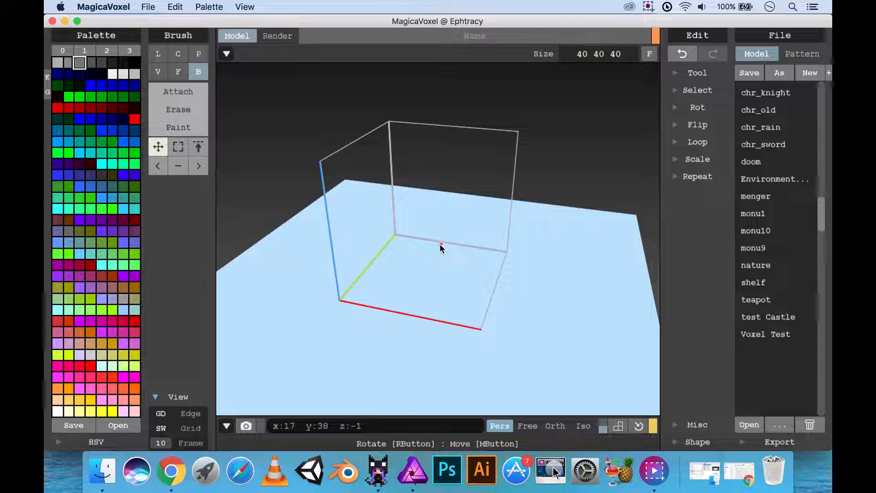
{"action": "middle_click_drag", "start_coordinate": [424, 250], "coordinate": [440, 248]}
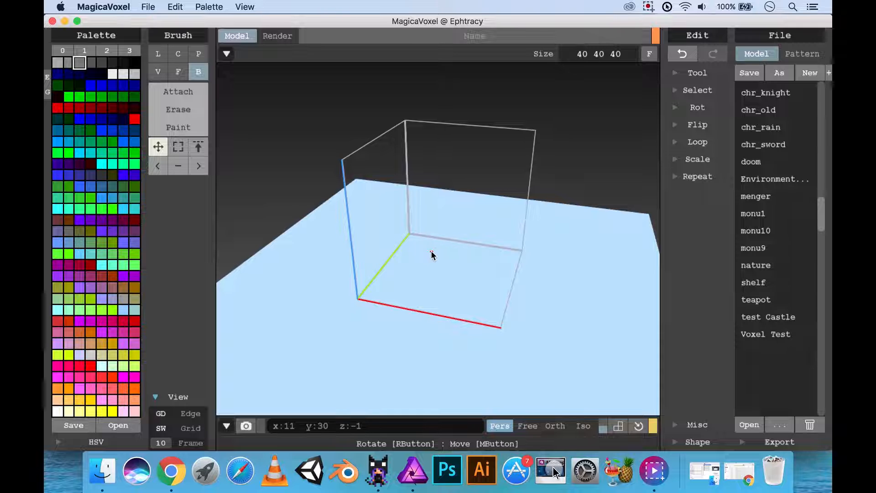
{"action": "right_click_drag", "start_coordinate": [474, 251], "coordinate": [458, 214]}
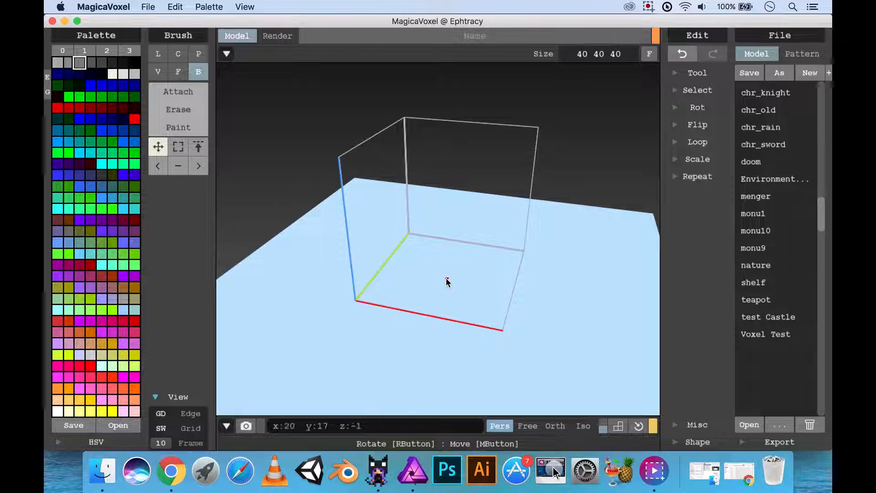
{"action": "right_click_drag", "start_coordinate": [446, 277], "coordinate": [409, 288]}
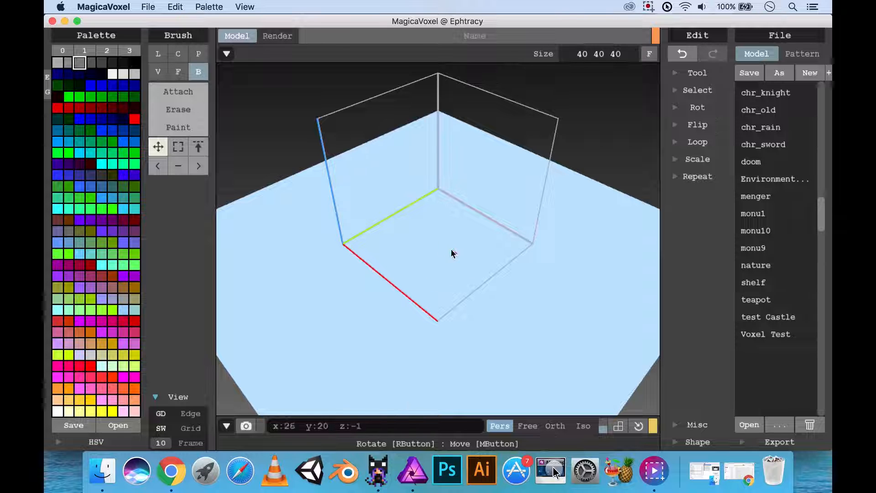
{"action": "right_click_drag", "start_coordinate": [430, 243], "coordinate": [469, 259]}
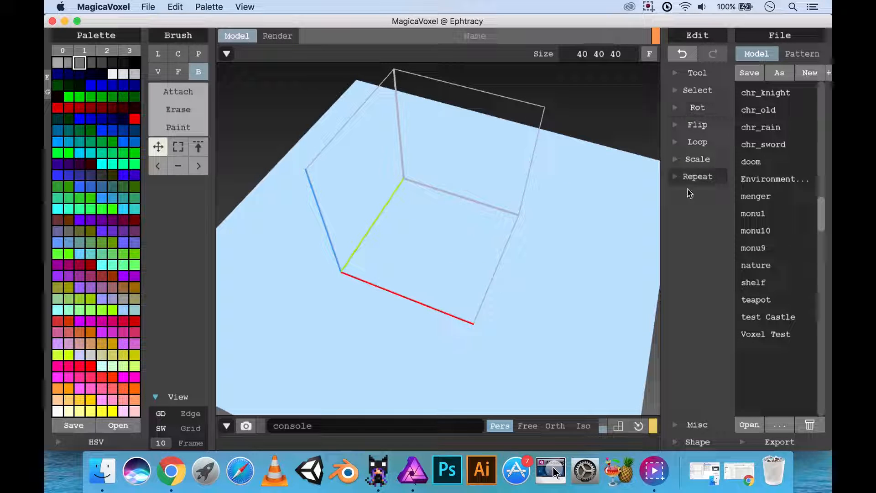
Step: Generate a pyramid shape inside the 40 × 40 × 40 volume
{"action": "left_click", "coordinate": [678, 426]}
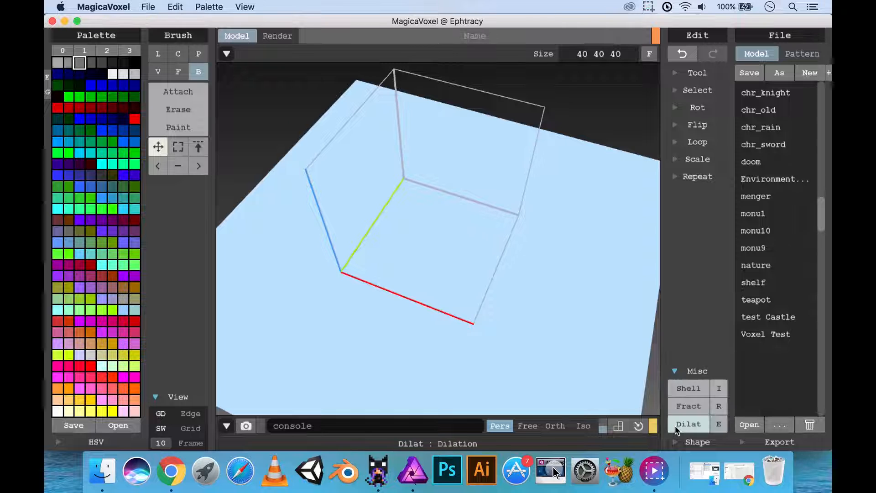
{"action": "left_click", "coordinate": [678, 372]}
{"action": "left_click", "coordinate": [694, 442]}
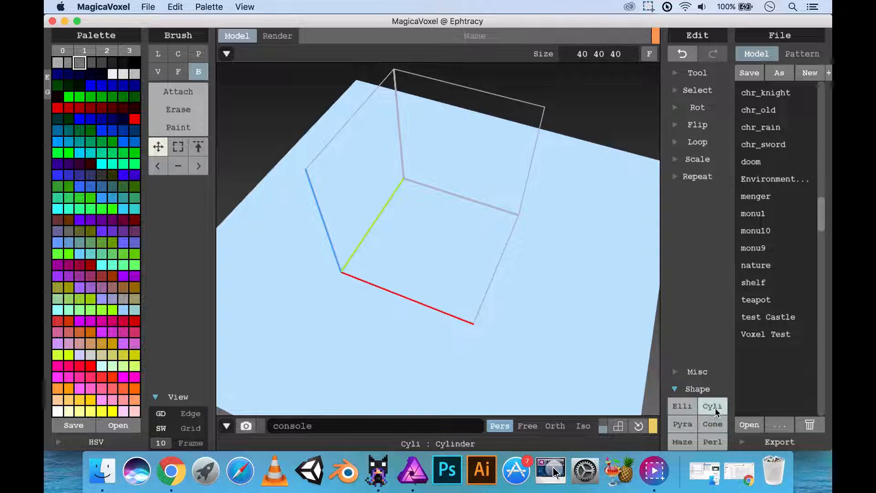
{"action": "left_click", "coordinate": [697, 424]}
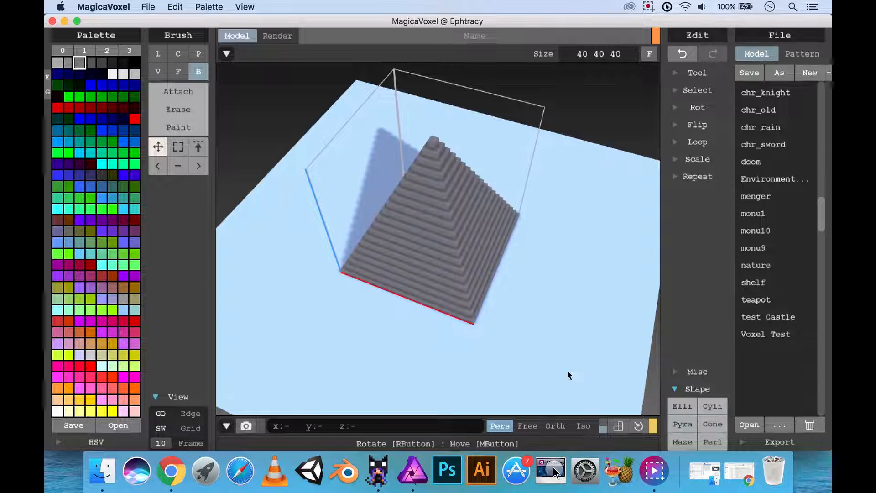
Step: Examine the generated pyramid from several sides and heights
{"action": "right_click_drag", "start_coordinate": [390, 210], "coordinate": [504, 274]}
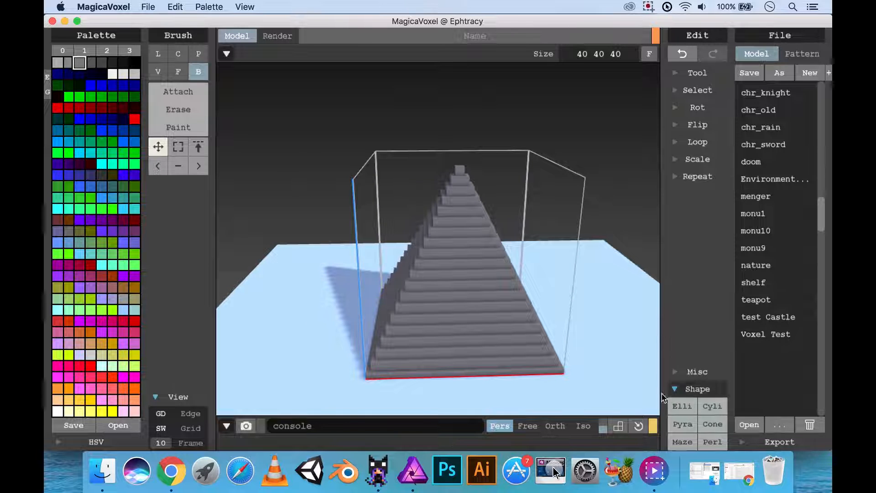
{"action": "right_click_drag", "start_coordinate": [529, 315], "coordinate": [562, 318]}
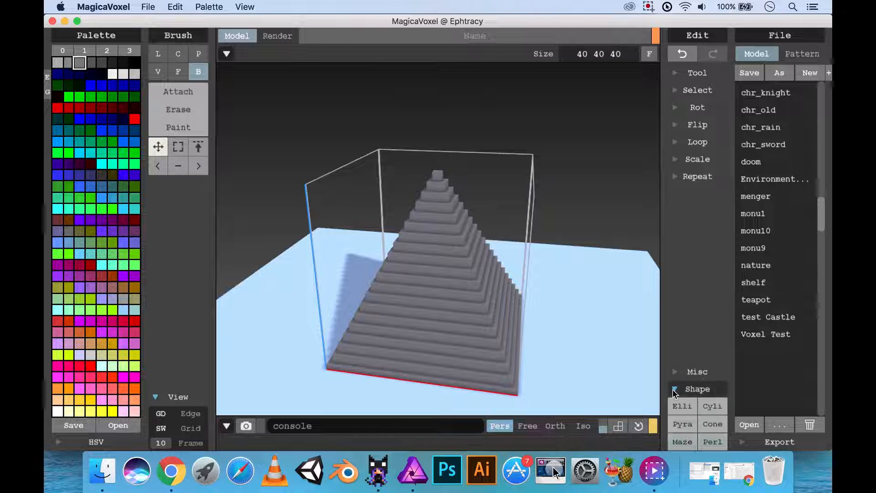
{"action": "right_click_drag", "start_coordinate": [547, 315], "coordinate": [447, 213]}
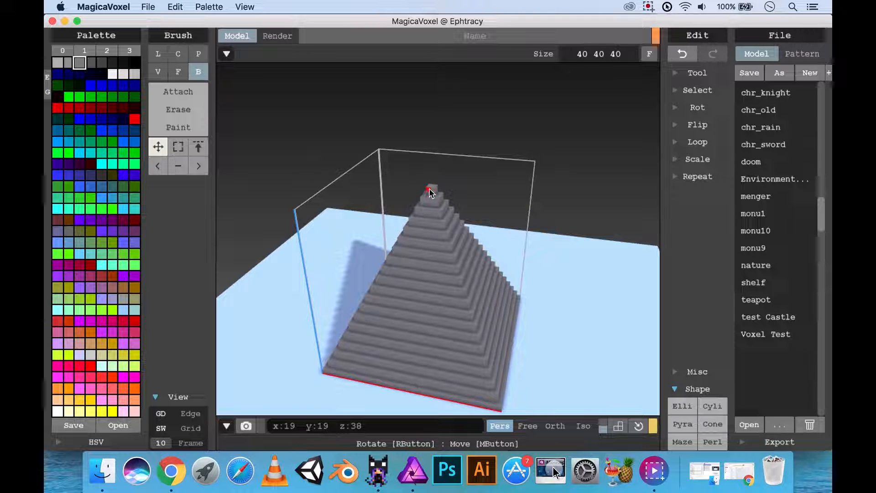
{"action": "right_click_drag", "start_coordinate": [430, 192], "coordinate": [464, 372]}
{"action": "right_click_drag", "start_coordinate": [488, 225], "coordinate": [420, 271]}
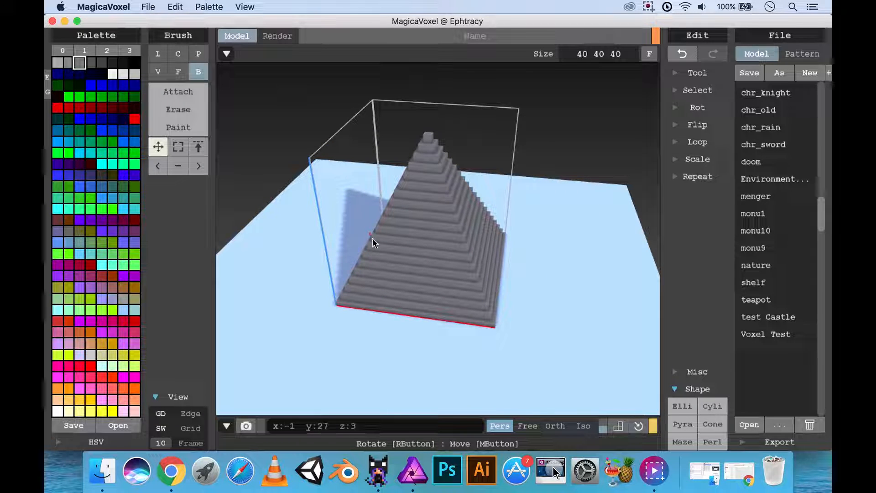
{"action": "right_click_drag", "start_coordinate": [368, 248], "coordinate": [459, 299]}
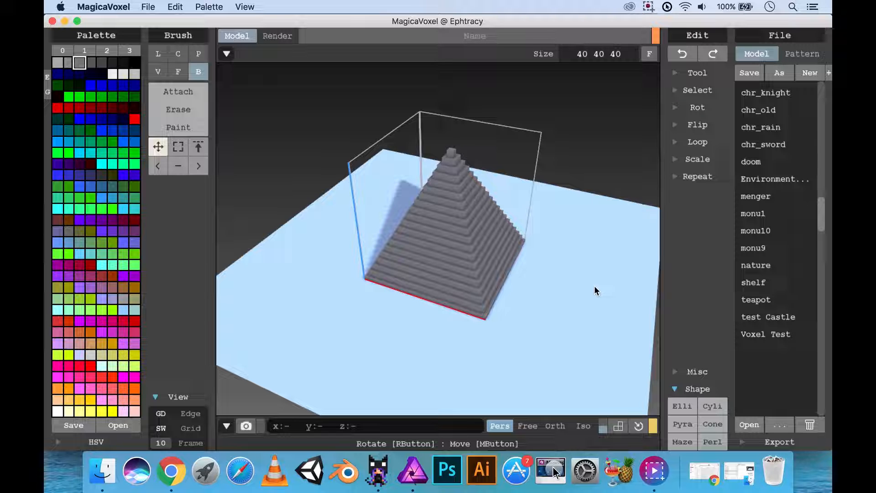
{"action": "right_click_drag", "start_coordinate": [547, 294], "coordinate": [508, 275]}
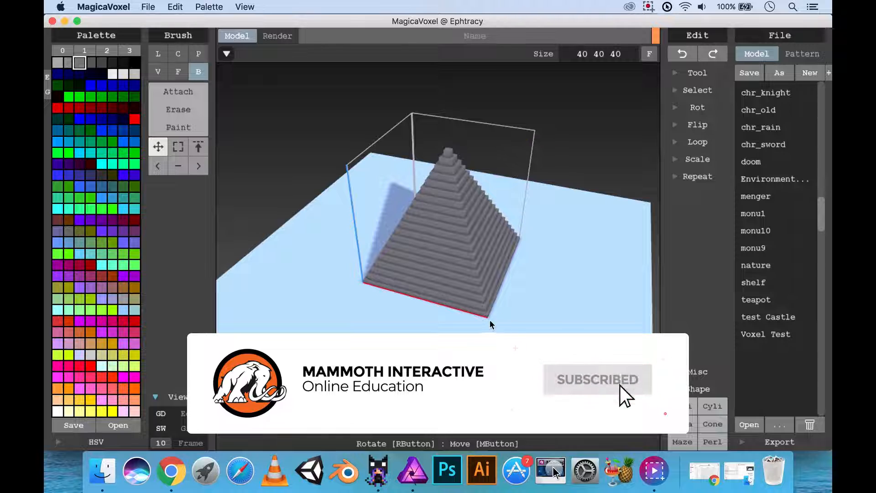
{"action": "right_click_drag", "start_coordinate": [489, 322], "coordinate": [515, 333]}
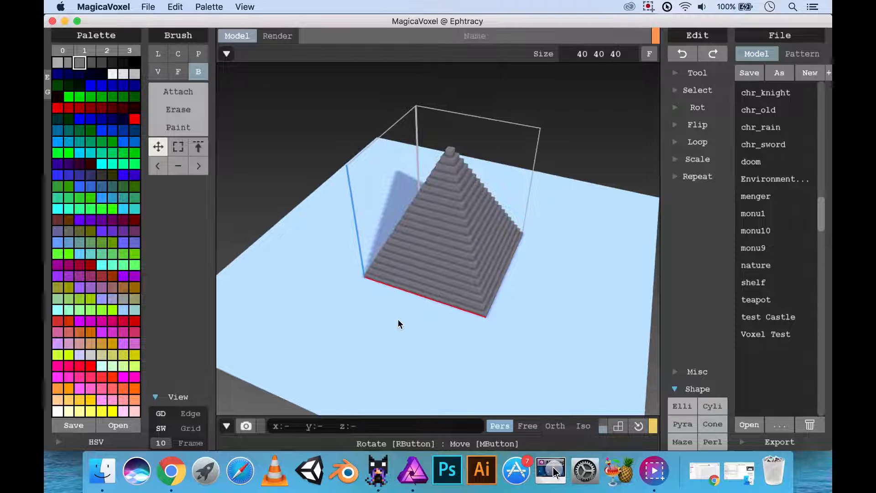
{"action": "mouse_move", "coordinate": [398, 323]}
{"action": "right_mouse_down"}
{"action": "mouse_move", "coordinate": [386, 319]}
{"action": "mouse_move", "coordinate": [412, 329]}
{"action": "right_mouse_up"}
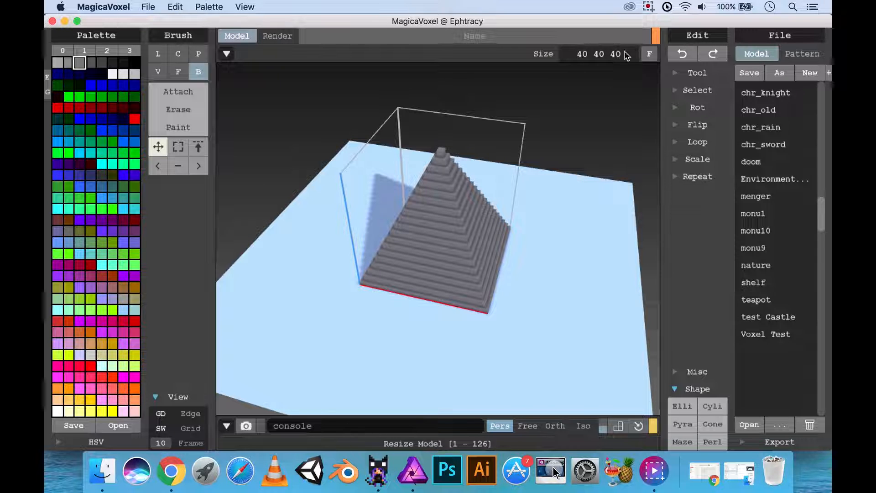
Step: Shrink the model size to 1 and enlarge it by entering 200 as the new size
{"action": "left_click_drag", "start_coordinate": [624, 56], "coordinate": [543, 56]}
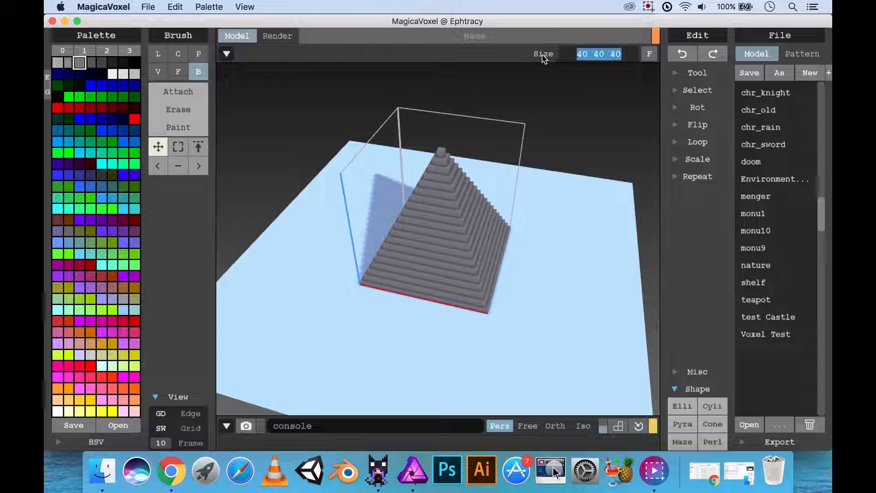
{"action": "type", "text": "1"}
{"action": "key", "text": "Return"}
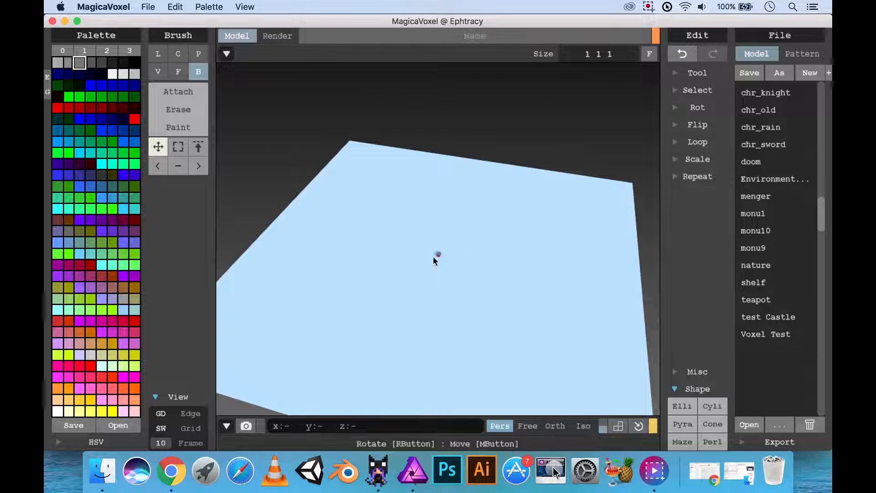
{"action": "left_click", "coordinate": [617, 54]}
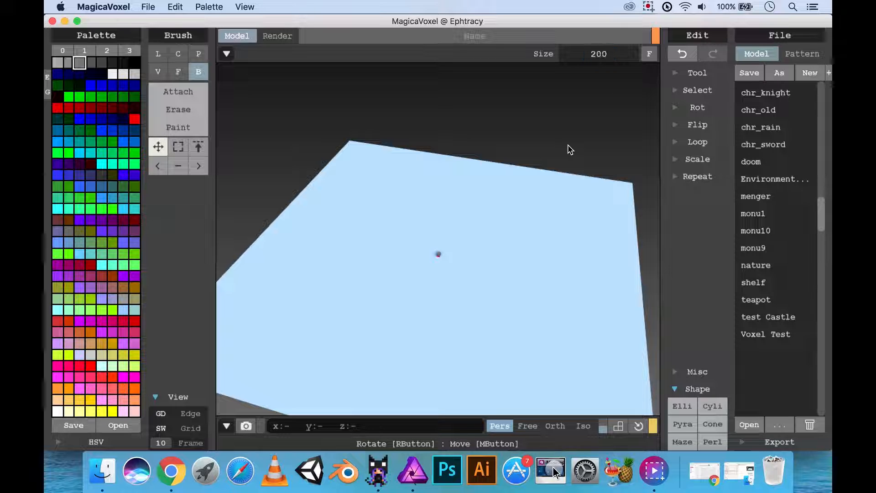
{"action": "key", "text": "Return"}
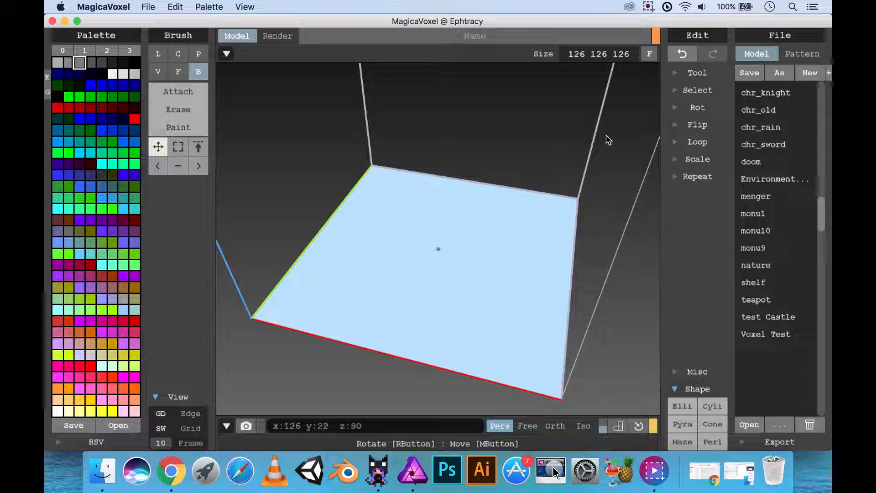
Step: Turn the ground display off and back on in the enlarged volume
{"action": "right_click_drag", "start_coordinate": [609, 137], "coordinate": [485, 265]}
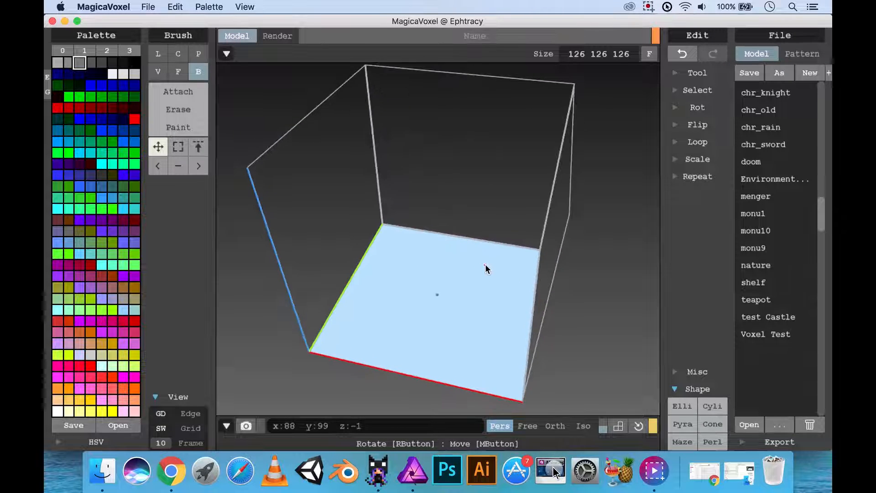
{"action": "scroll", "coordinate": [484, 258], "scroll_direction": "up", "scroll_amount": 2}
{"action": "middle_click_drag", "start_coordinate": [476, 271], "coordinate": [477, 233]}
{"action": "scroll", "coordinate": [477, 234], "scroll_direction": "up", "scroll_amount": 1}
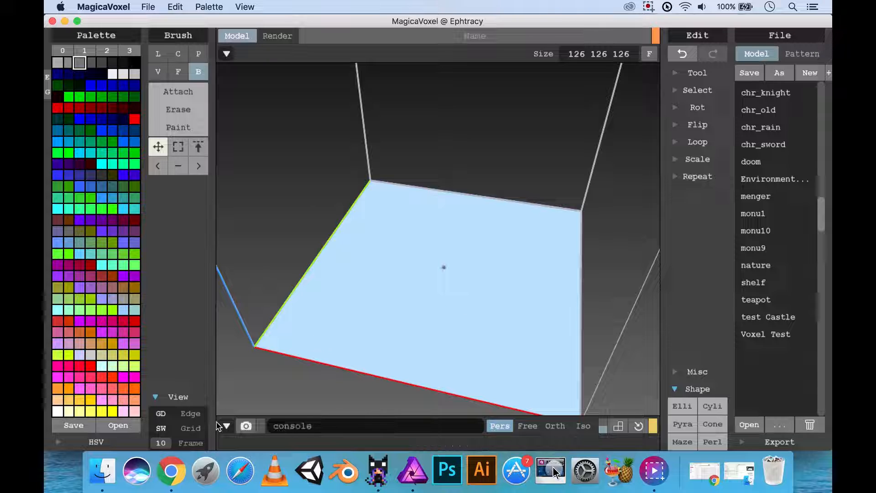
{"action": "left_click", "coordinate": [163, 416]}
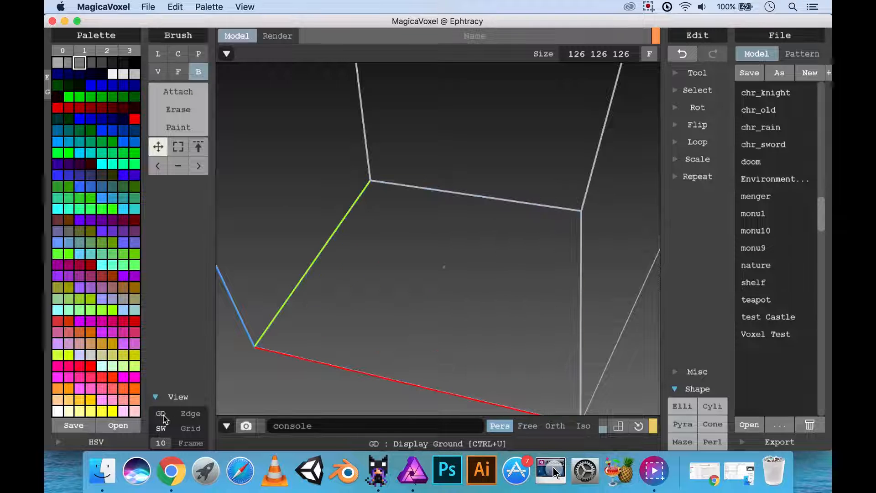
{"action": "left_click", "coordinate": [162, 414]}
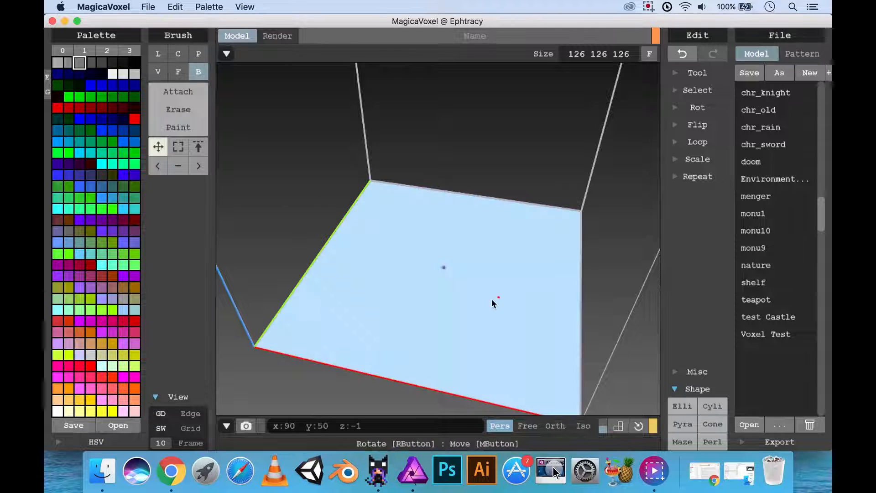
Step: Generate a pyramid filling the 126 × 126 × 126 volume and view it from different sides
{"action": "left_click", "coordinate": [683, 425]}
{"action": "right_click_drag", "start_coordinate": [402, 233], "coordinate": [515, 295]}
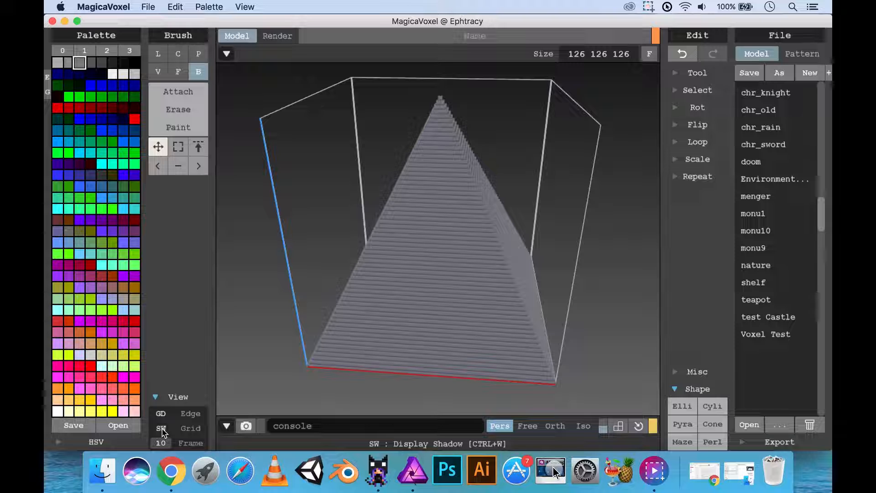
{"action": "right_click_drag", "start_coordinate": [308, 368], "coordinate": [278, 389]}
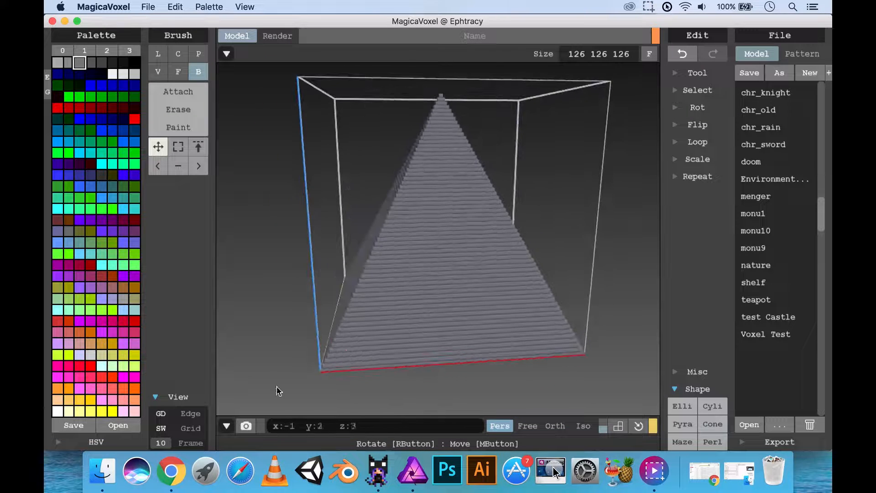
{"action": "right_click_drag", "start_coordinate": [236, 410], "coordinate": [350, 335]}
Step: Toggle the shadow display and turn on the grid display to inspect it around the pyramid
{"action": "left_click", "coordinate": [165, 429]}
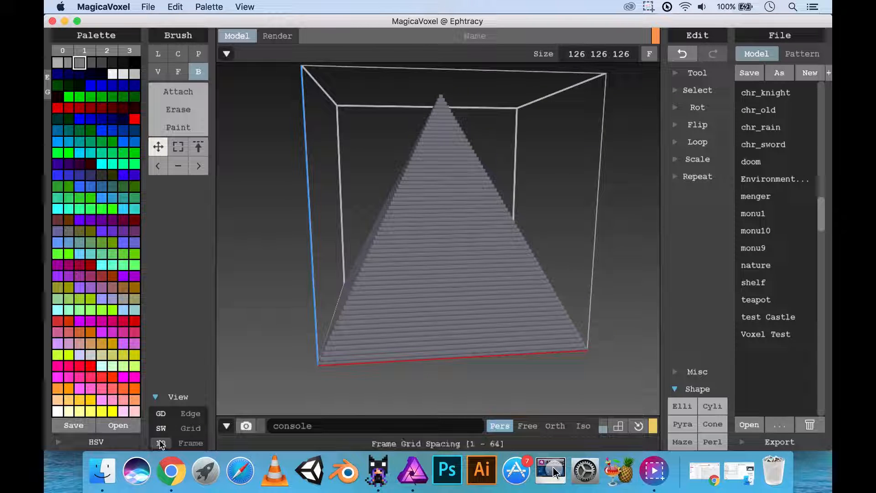
{"action": "left_click", "coordinate": [188, 429]}
{"action": "right_click_drag", "start_coordinate": [390, 333], "coordinate": [401, 362]}
{"action": "scroll", "coordinate": [393, 284], "scroll_direction": "up", "scroll_amount": 5}
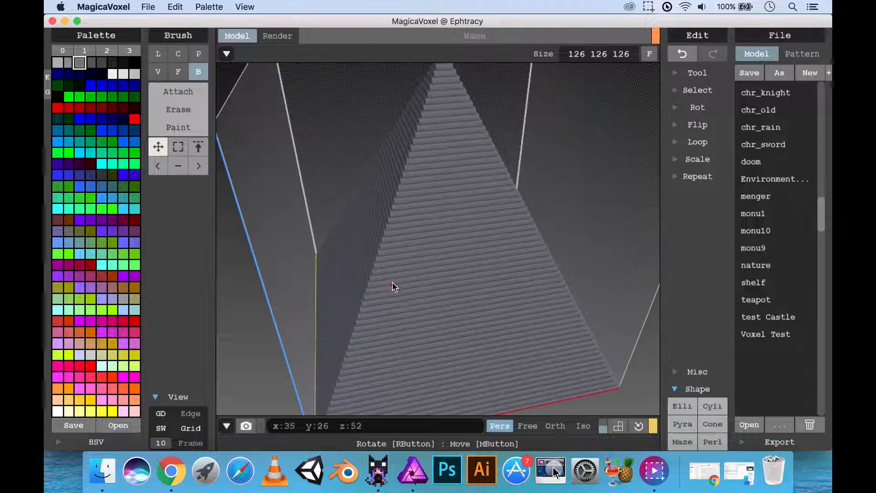
{"action": "scroll", "coordinate": [394, 285], "scroll_direction": "up", "scroll_amount": 2}
{"action": "scroll", "coordinate": [498, 305], "scroll_direction": "down", "scroll_amount": 3}
{"action": "right_click_drag", "start_coordinate": [494, 288], "coordinate": [514, 292]}
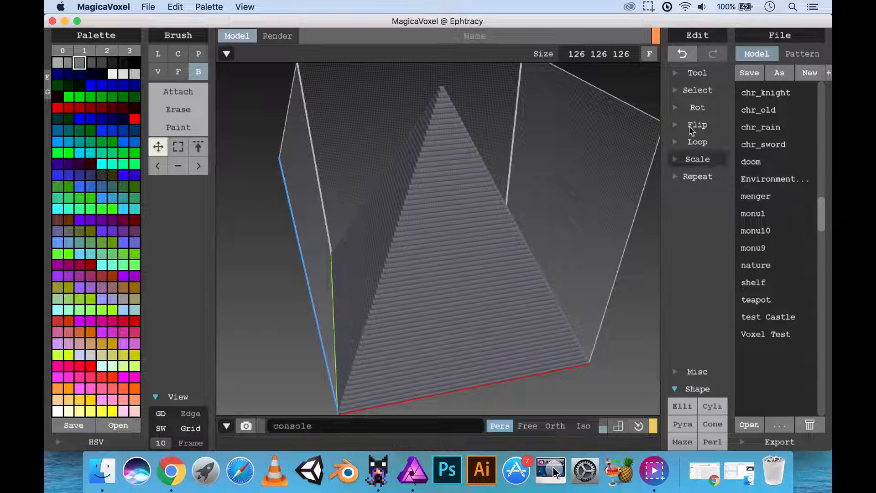
Step: Clear all voxels from the model with the Zero tool and move in close to the empty gridded floor
{"action": "left_click", "coordinate": [676, 73]}
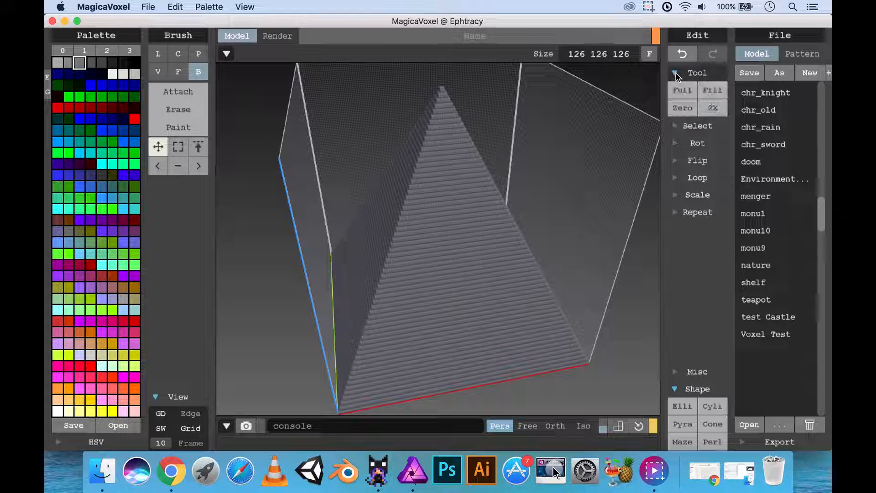
{"action": "left_click", "coordinate": [689, 109]}
{"action": "scroll", "coordinate": [437, 263], "scroll_direction": "up", "scroll_amount": 5}
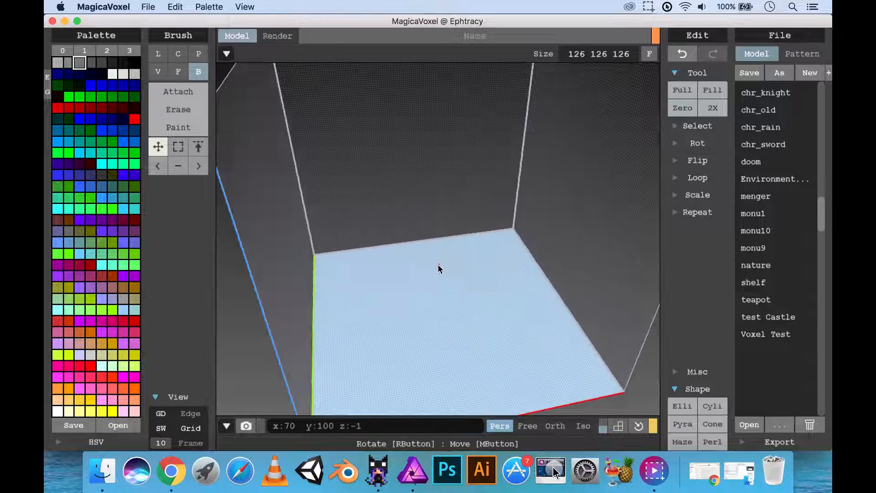
{"action": "middle_click_drag", "start_coordinate": [467, 296], "coordinate": [467, 165]}
{"action": "scroll", "coordinate": [450, 185], "scroll_direction": "up", "scroll_amount": 5}
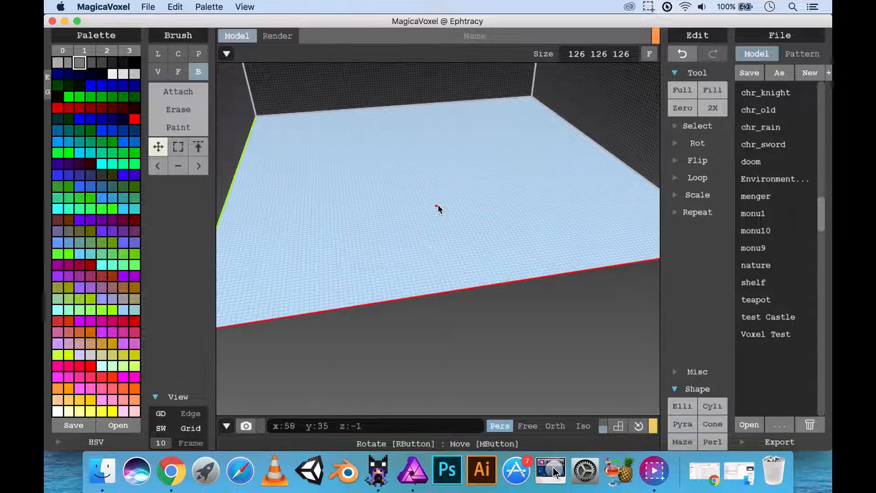
Step: Set the frame grid spacing to 3 voxels and turn on the frame display for the empty volume
{"action": "left_click", "coordinate": [437, 205]}
{"action": "mouse_move", "coordinate": [437, 205]}
{"action": "right_mouse_down"}
{"action": "mouse_move", "coordinate": [442, 198]}
{"action": "mouse_move", "coordinate": [442, 222]}
{"action": "mouse_move", "coordinate": [494, 205]}
{"action": "mouse_move", "coordinate": [515, 211]}
{"action": "mouse_move", "coordinate": [392, 279]}
{"action": "right_mouse_up"}
{"action": "scroll", "coordinate": [441, 227], "scroll_direction": "up", "scroll_amount": 3}
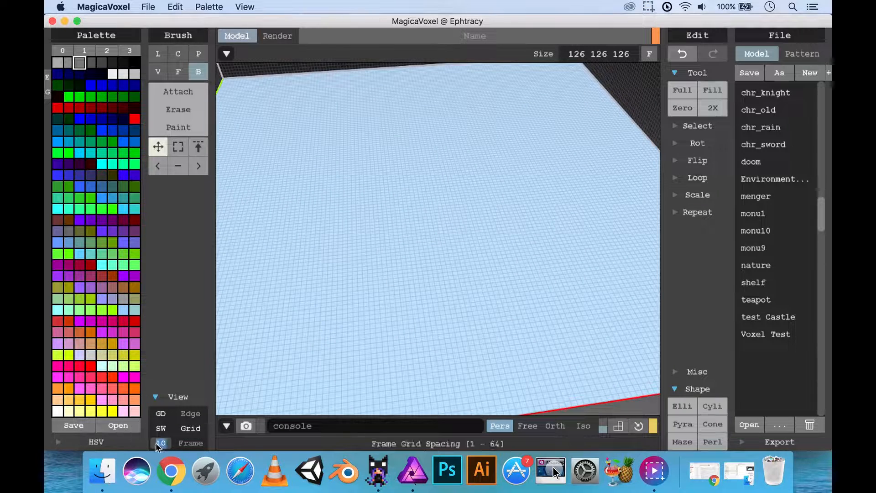
{"action": "type", "text": "1"}
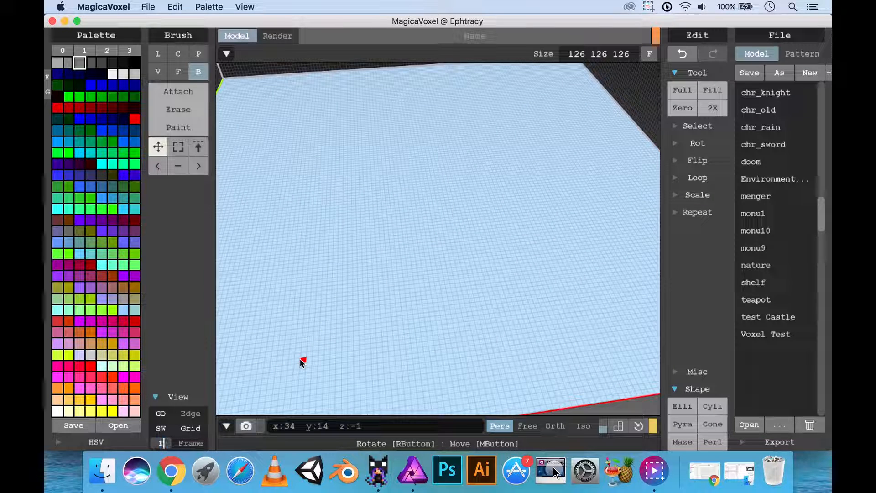
{"action": "scroll", "coordinate": [441, 292], "scroll_direction": "down", "scroll_amount": 3}
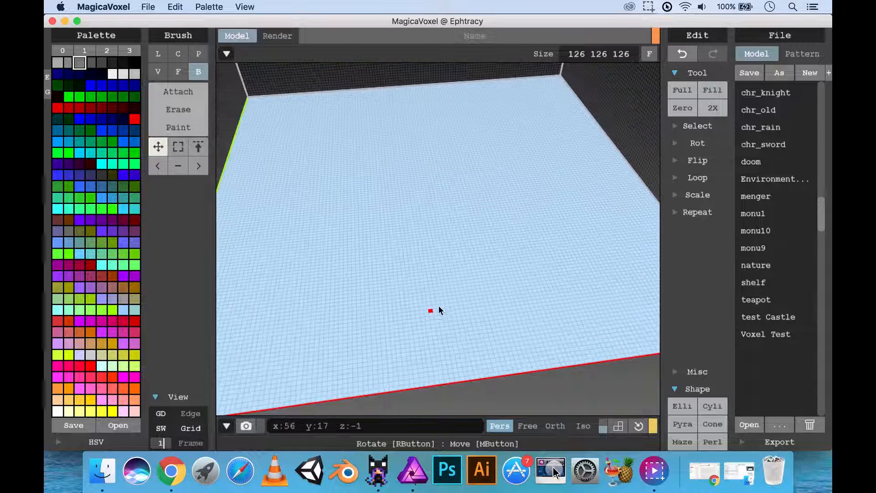
{"action": "mouse_move", "coordinate": [439, 306]}
{"action": "right_mouse_down"}
{"action": "mouse_move", "coordinate": [451, 291]}
{"action": "mouse_move", "coordinate": [442, 290]}
{"action": "right_mouse_up"}
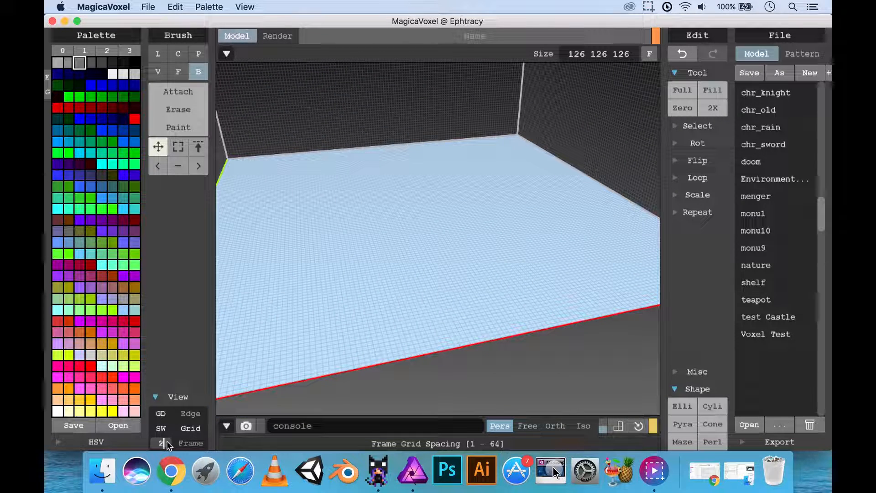
{"action": "type", "text": "3"}
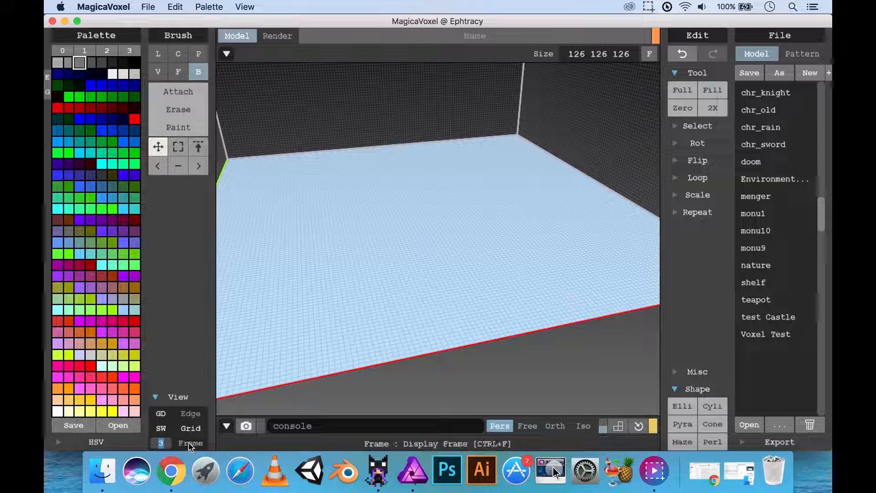
{"action": "left_click", "coordinate": [190, 444]}
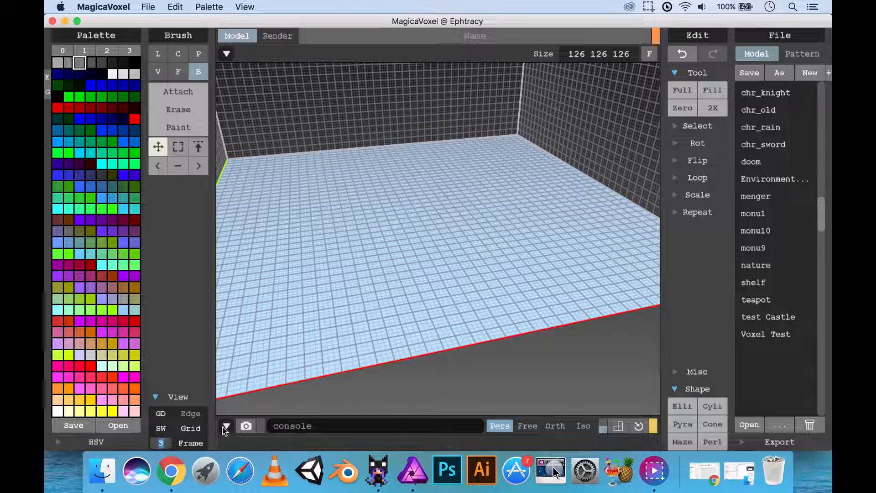
Step: Set the frame grid spacing to 10 voxels and inspect the larger squares on the floor
{"action": "type", "text": "1"}
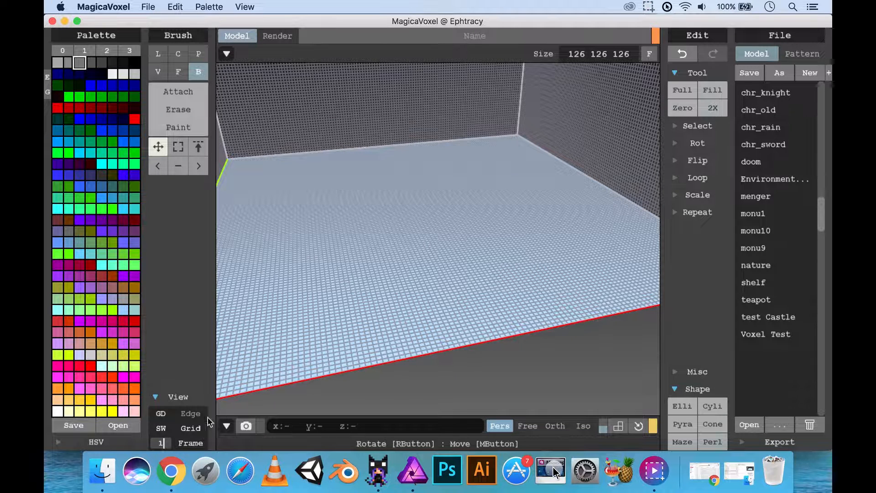
{"action": "type", "text": "0"}
{"action": "key", "text": "Return"}
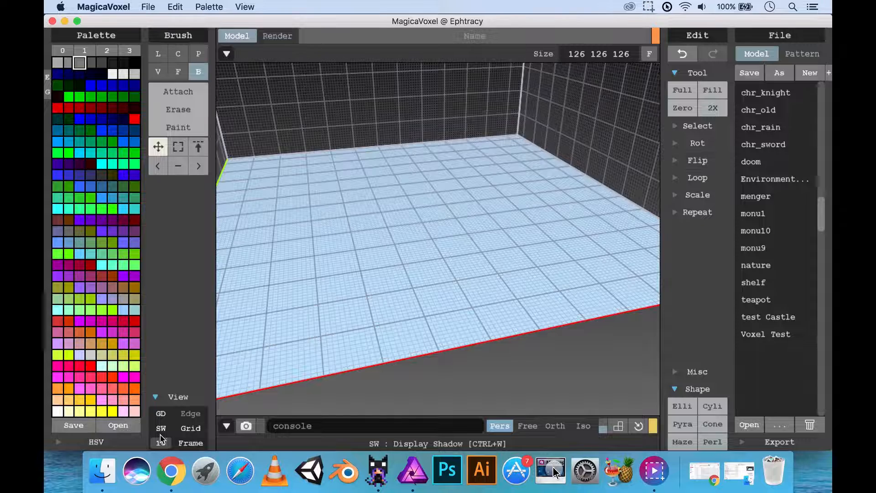
{"action": "scroll", "coordinate": [428, 282], "scroll_direction": "up", "scroll_amount": 3}
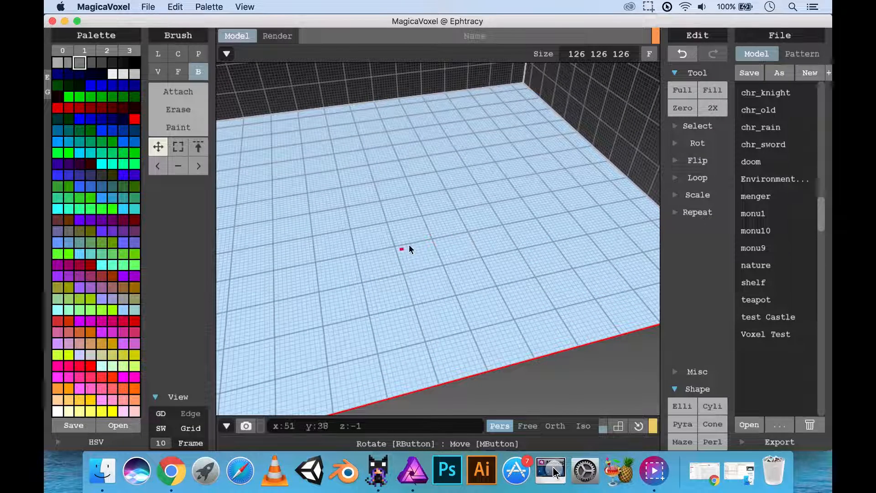
{"action": "scroll", "coordinate": [410, 269], "scroll_direction": "down", "scroll_amount": 2}
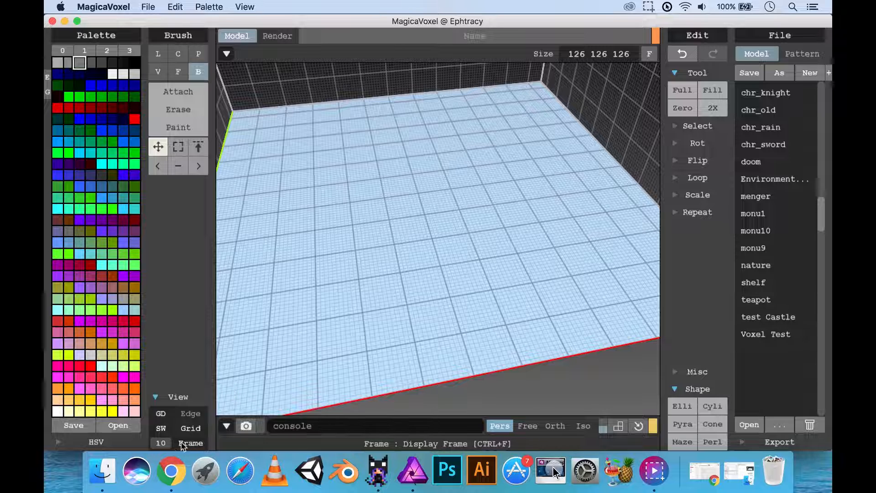
Step: Set the frame grid spacing to 12 voxels and look at how the squares divide the floor
{"action": "left_click", "coordinate": [162, 445]}
{"action": "type", "text": "1"}
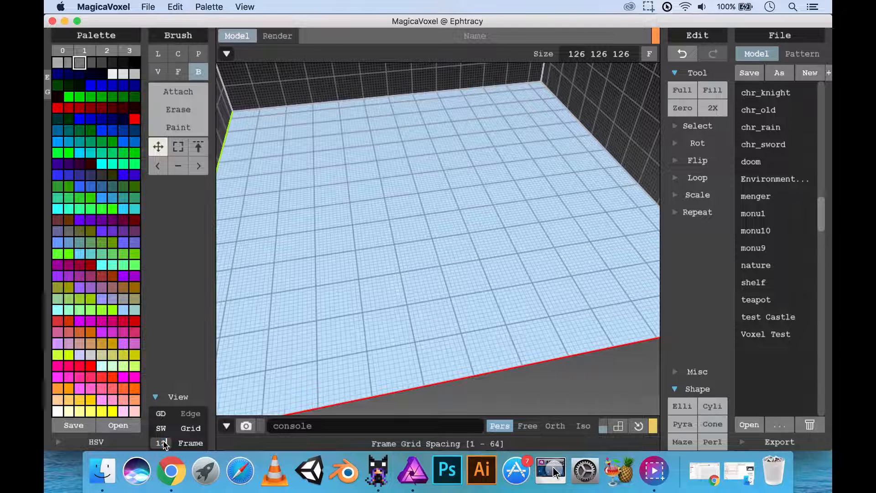
{"action": "type", "text": "2"}
{"action": "key", "text": "Return"}
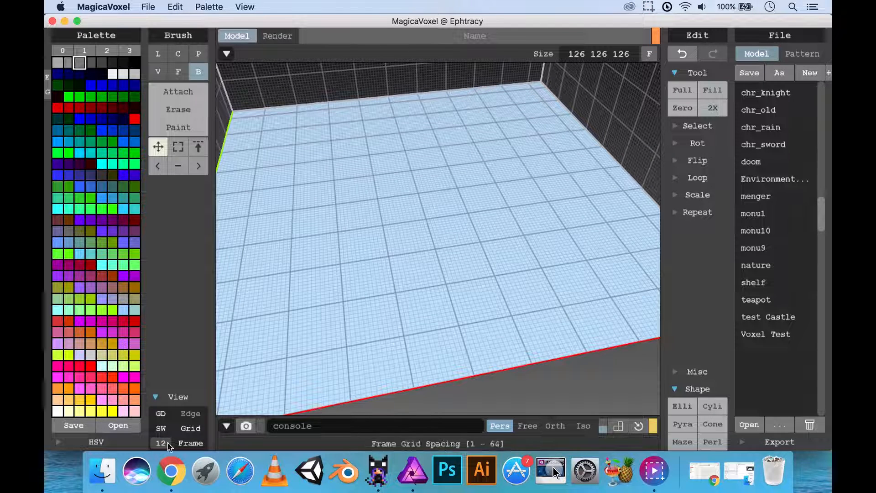
{"action": "left_click", "coordinate": [168, 444]}
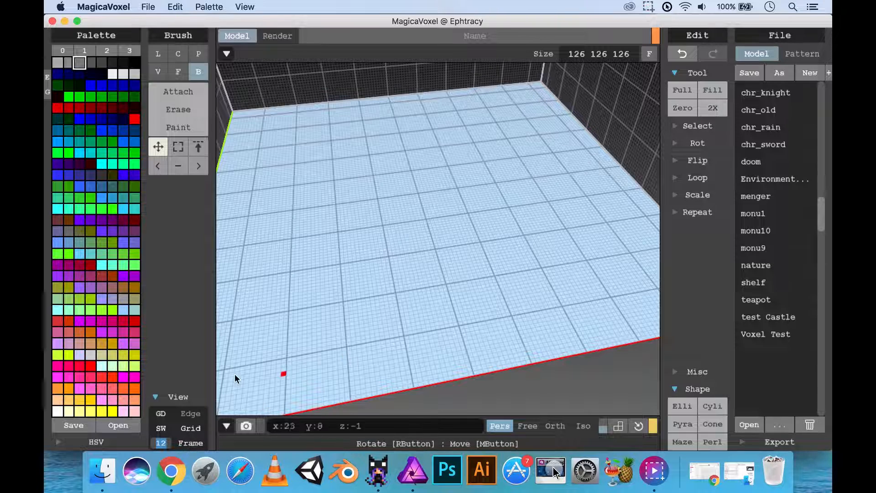
{"action": "right_click_drag", "start_coordinate": [304, 357], "coordinate": [440, 330]}
Step: Set the frame grid spacing back to 10 voxels and turn the frame display off
{"action": "left_click", "coordinate": [167, 443]}
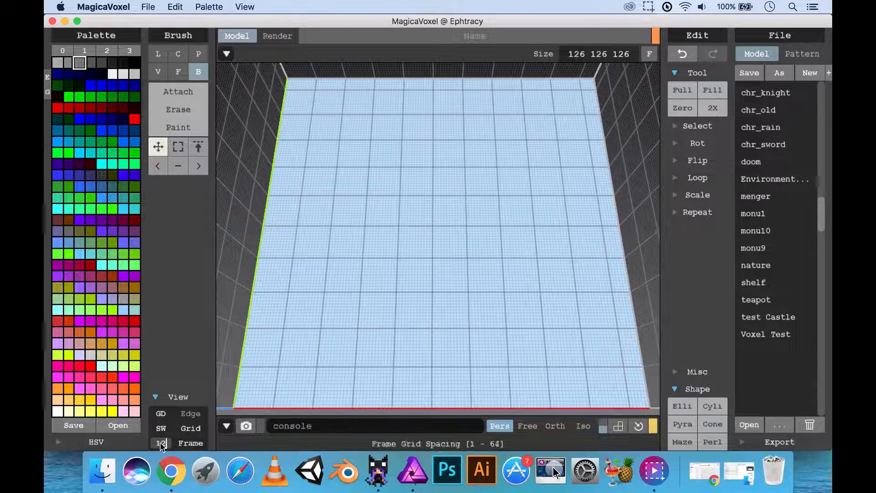
{"action": "type", "text": "10"}
{"action": "key", "text": "Return"}
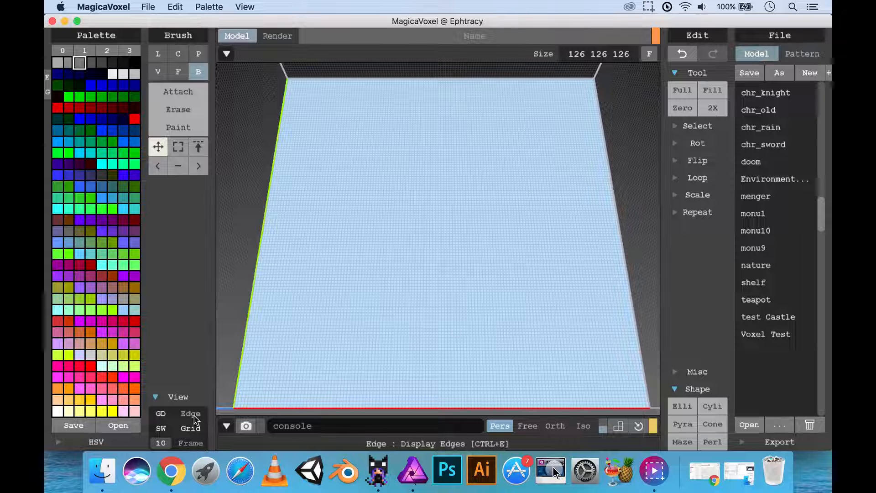
Step: Turn on the edge display and generate a maze filling the 126 × 126 × 126 volume
{"action": "right_click_drag", "start_coordinate": [497, 297], "coordinate": [501, 274]}
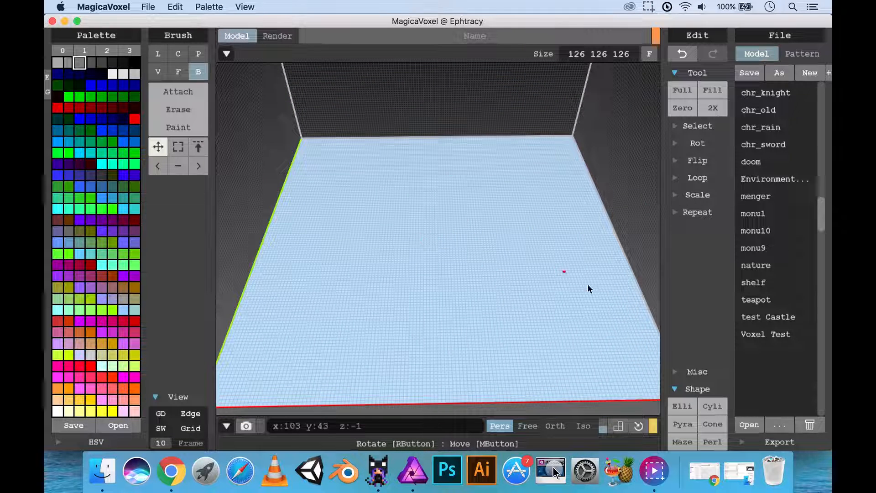
{"action": "left_click", "coordinate": [684, 442]}
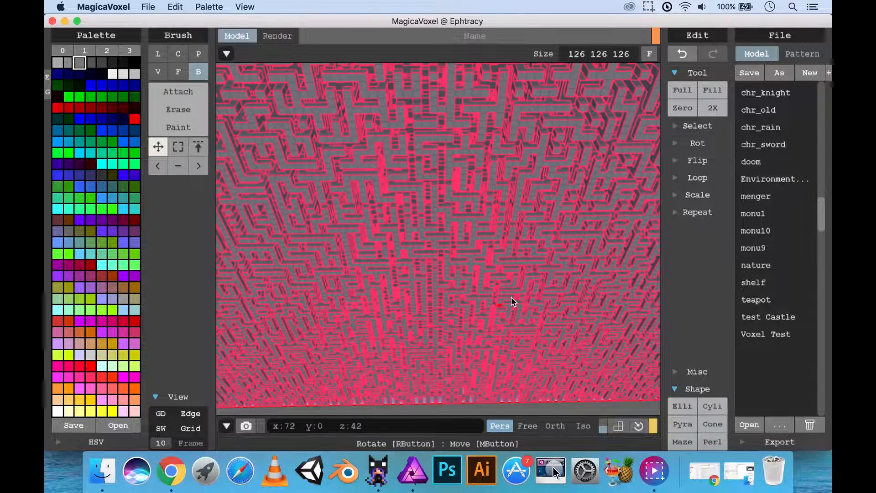
{"action": "right_click_drag", "start_coordinate": [511, 297], "coordinate": [459, 317]}
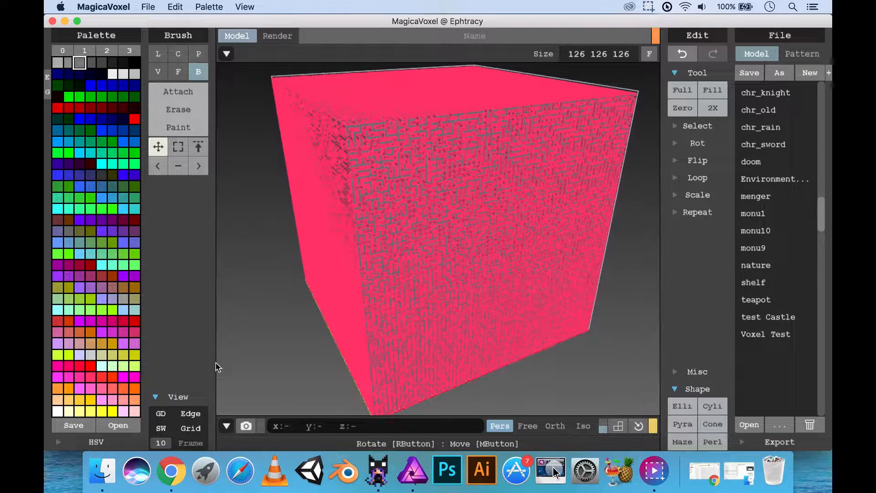
Step: Toggle the edge display and compare the maze cube's appearance from the front and at an angle
{"action": "left_click", "coordinate": [192, 413]}
{"action": "mouse_move", "coordinate": [401, 319]}
{"action": "right_mouse_down"}
{"action": "mouse_move", "coordinate": [368, 308]}
{"action": "mouse_move", "coordinate": [383, 306]}
{"action": "mouse_move", "coordinate": [377, 284]}
{"action": "mouse_move", "coordinate": [391, 323]}
{"action": "mouse_move", "coordinate": [385, 336]}
{"action": "mouse_move", "coordinate": [390, 318]}
{"action": "right_mouse_up"}
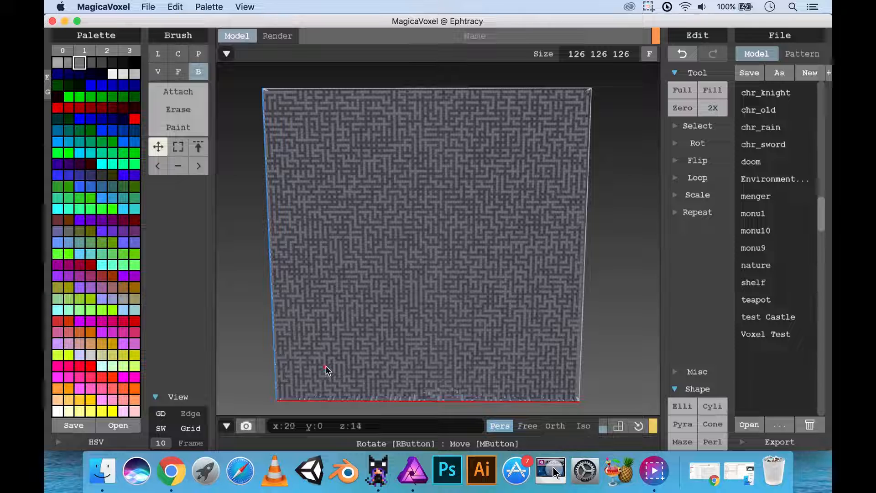
{"action": "right_click_drag", "start_coordinate": [327, 371], "coordinate": [348, 365]}
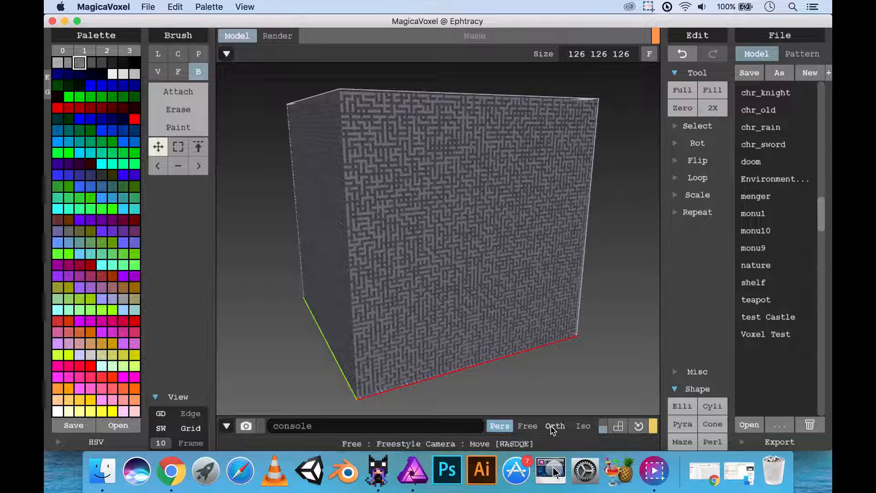
Step: Switch to the Free camera and move it sideways and forward around the maze cube
{"action": "left_click", "coordinate": [528, 426]}
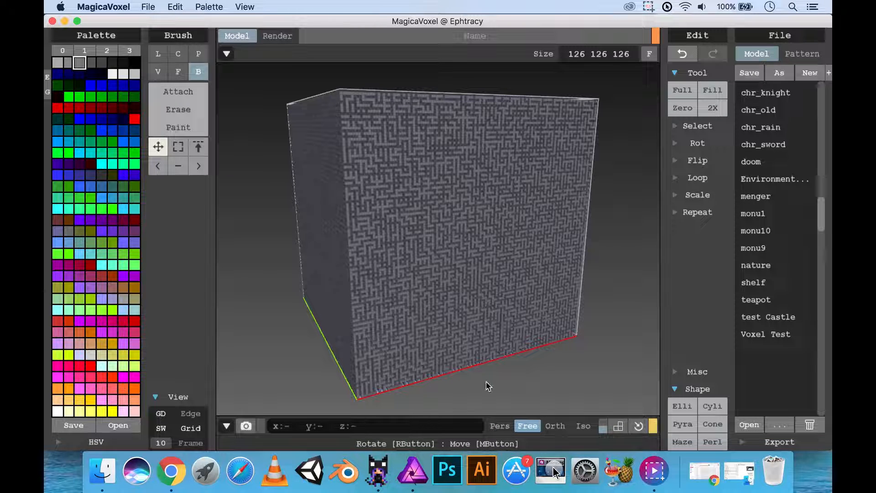
{"action": "key", "text": "a"}
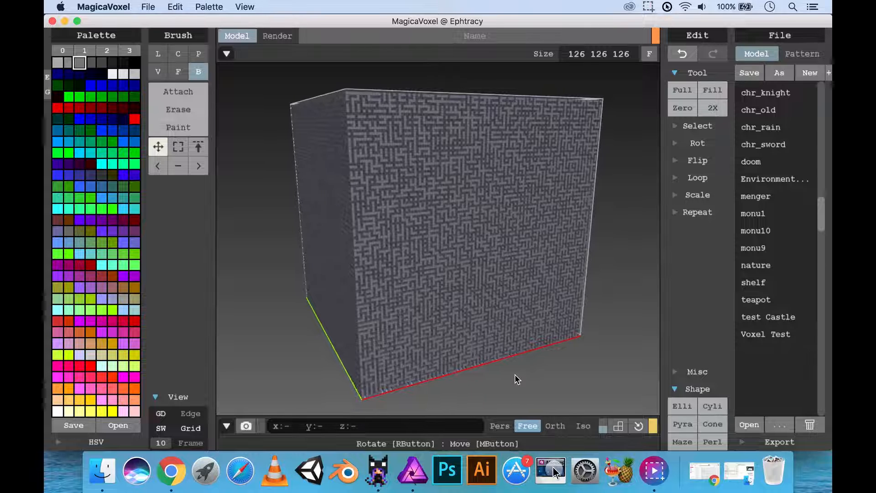
{"action": "key", "text": "d"}
{"action": "key", "text": "d"}
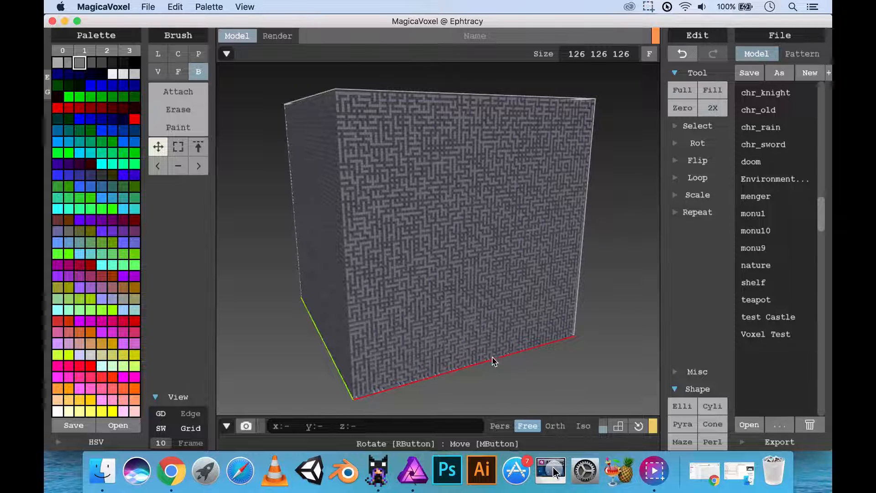
{"action": "key", "text": "w"}
{"action": "key", "text": "a"}
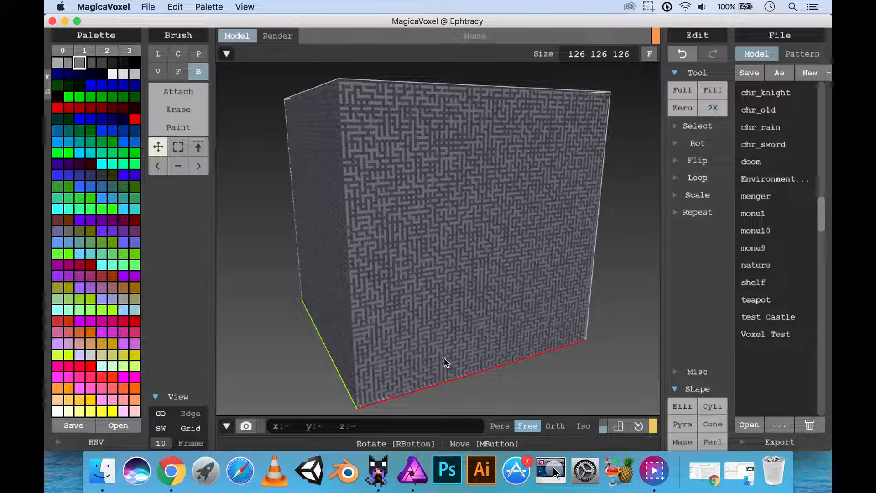
Step: Clear the maze with the Zero tool and move the Free camera sideways, forward and backward before the empty volume
{"action": "left_click", "coordinate": [682, 107]}
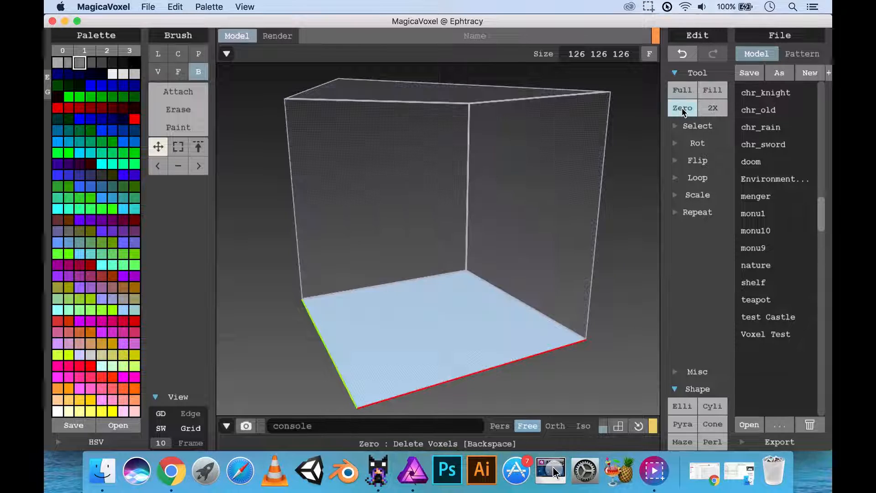
{"action": "key", "text": "a"}
{"action": "key", "text": "d"}
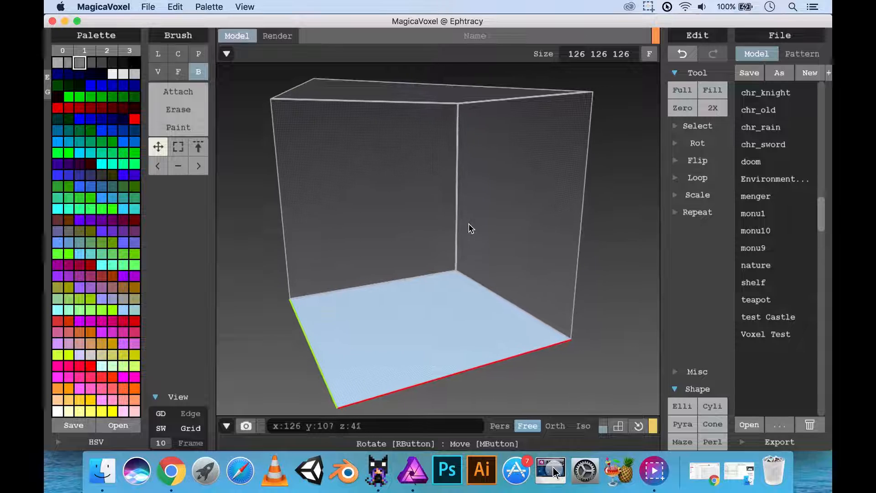
{"action": "key", "text": "a"}
{"action": "key", "text": "d"}
{"action": "key", "text": "w"}
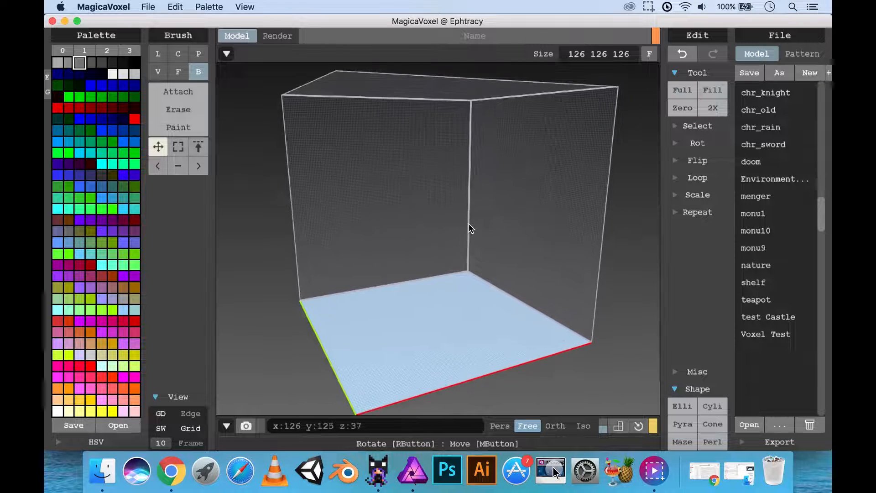
{"action": "key", "text": "s"}
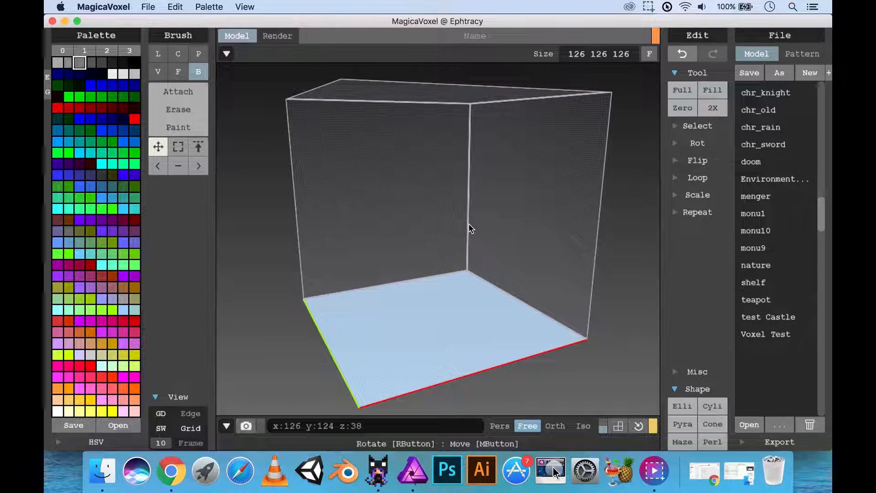
{"action": "key", "text": "d"}
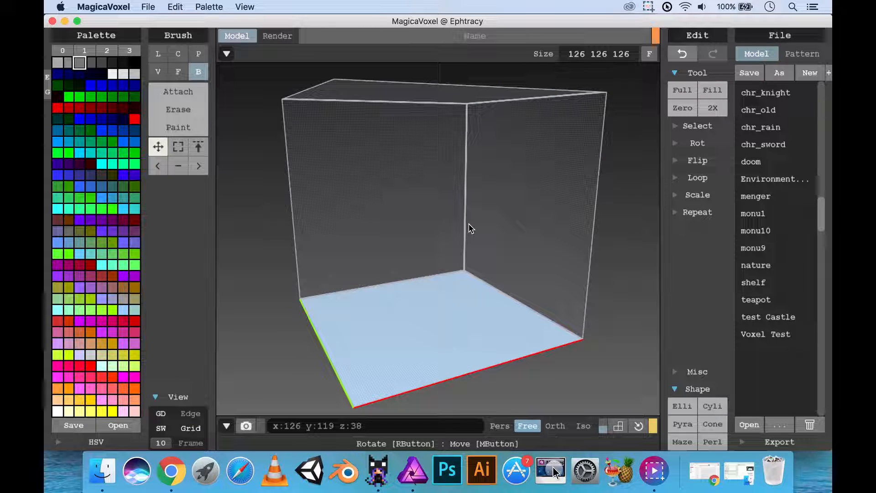
Step: Compare the empty volume in the orthographic camera and the perspective camera from different angles
{"action": "left_click", "coordinate": [555, 425]}
{"action": "right_click_drag", "start_coordinate": [511, 347], "coordinate": [495, 328]}
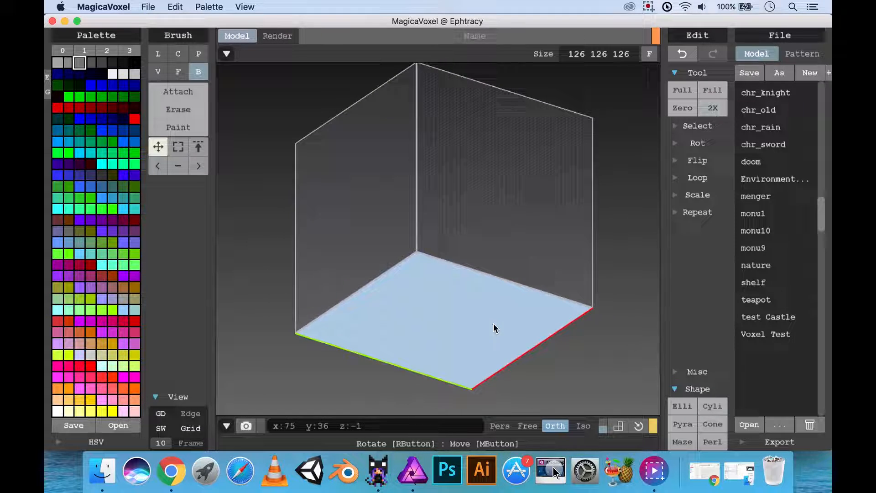
{"action": "left_click", "coordinate": [500, 426]}
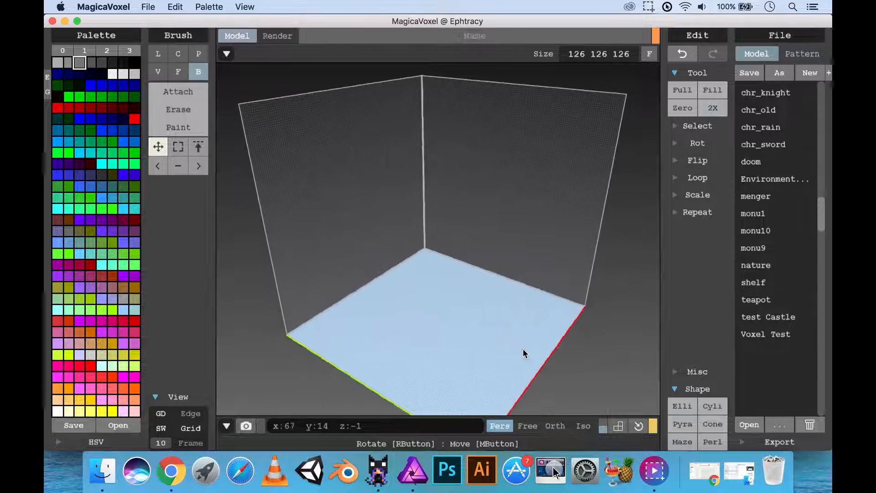
{"action": "middle_click_drag", "start_coordinate": [522, 349], "coordinate": [518, 336]}
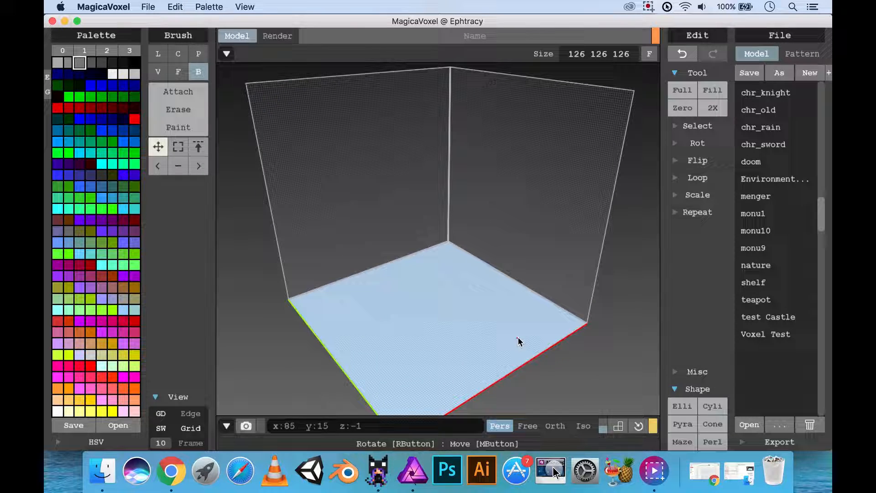
Step: Switch to the isometric camera and view the empty volume from several angles
{"action": "left_click", "coordinate": [583, 428]}
{"action": "right_click_drag", "start_coordinate": [513, 357], "coordinate": [501, 334]}
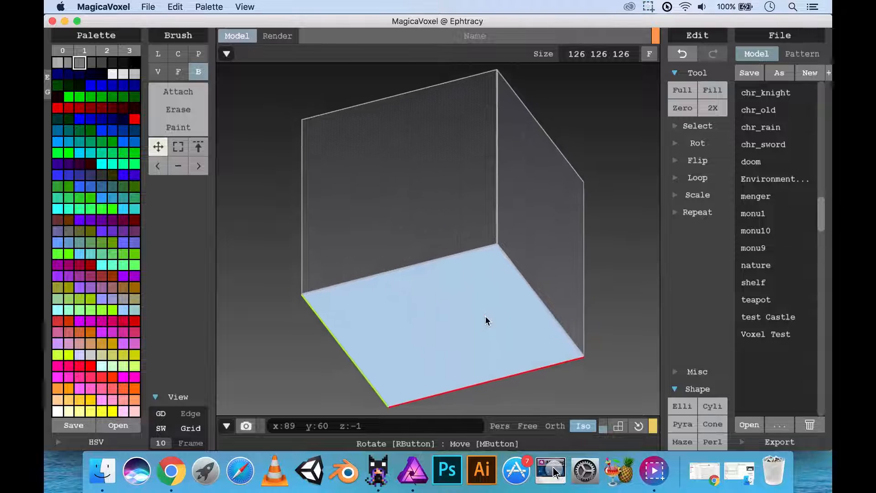
{"action": "right_click_drag", "start_coordinate": [538, 331], "coordinate": [520, 326]}
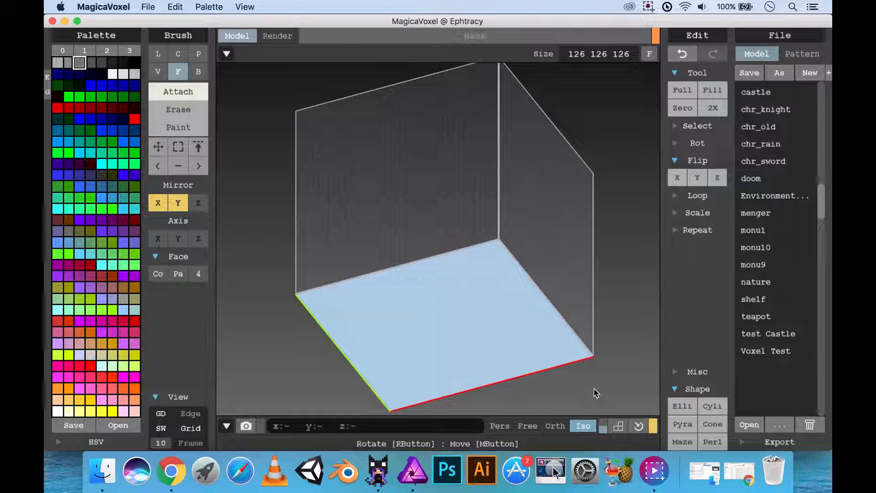
{"action": "mouse_move", "coordinate": [545, 368]}
{"action": "right_mouse_down"}
{"action": "mouse_move", "coordinate": [501, 364]}
{"action": "mouse_move", "coordinate": [553, 360]}
{"action": "right_mouse_up"}
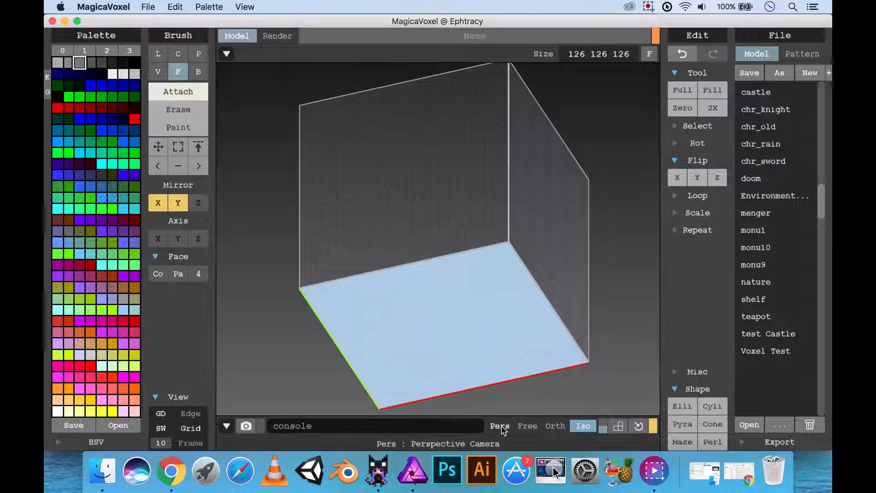
Step: Rotate the empty volume in the isometric camera, switch to the orthographic camera and view it from a lower angle
{"action": "right_click_drag", "start_coordinate": [554, 397], "coordinate": [489, 323]}
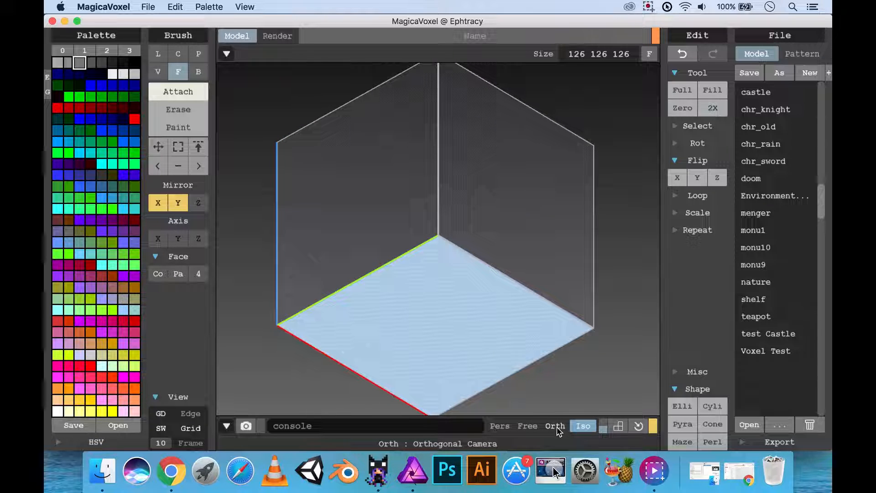
{"action": "left_click", "coordinate": [557, 429]}
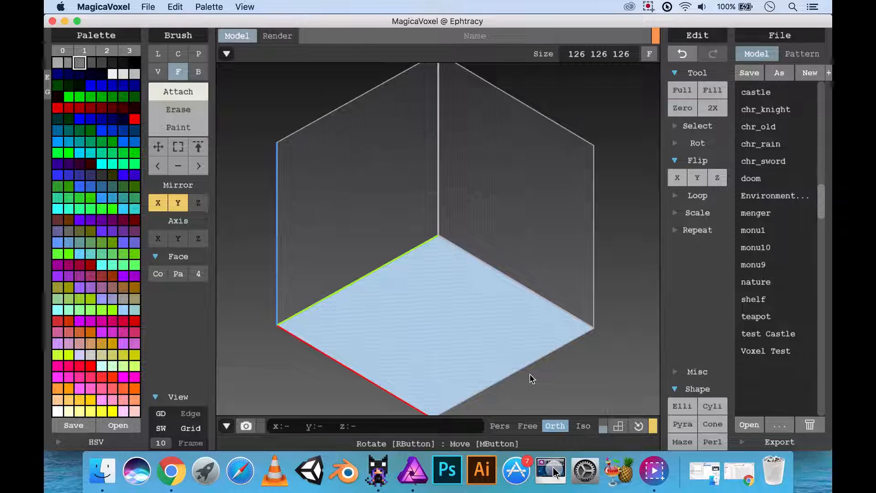
{"action": "right_click_drag", "start_coordinate": [528, 378], "coordinate": [535, 358]}
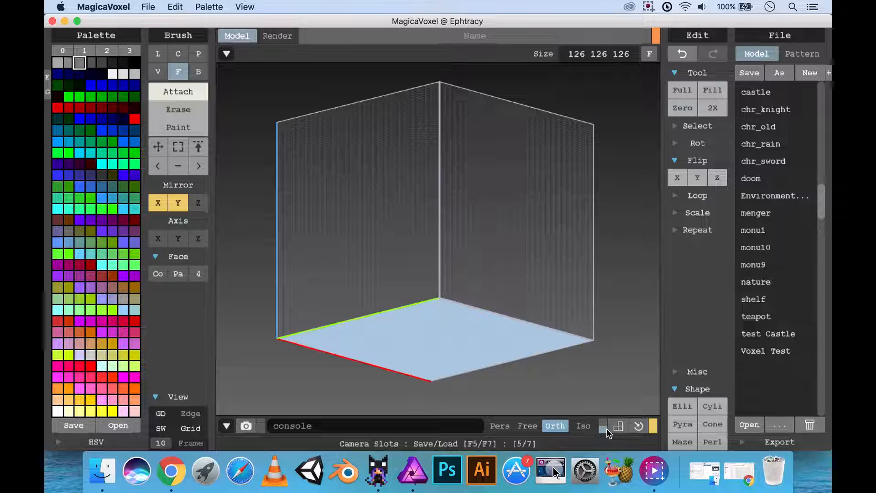
Step: Show the camera angle rulers along the viewport edges and rotate the view around the empty volume
{"action": "left_click", "coordinate": [618, 430]}
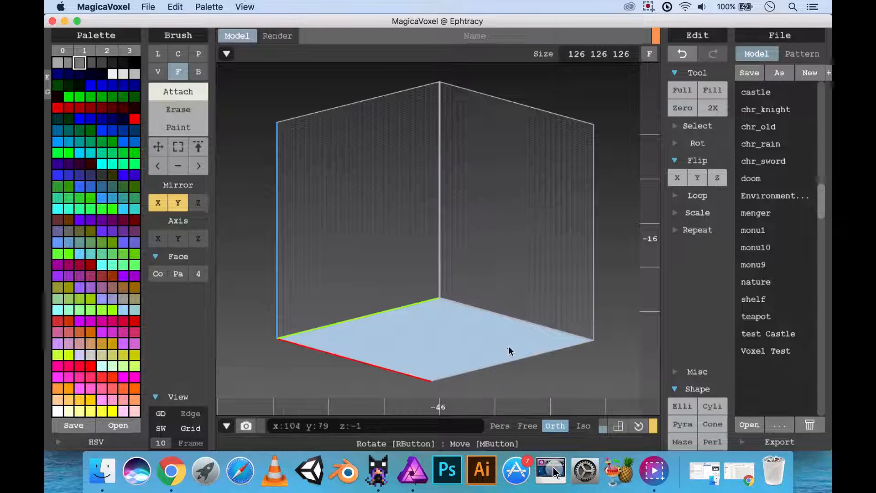
{"action": "right_click_drag", "start_coordinate": [509, 350], "coordinate": [441, 307]}
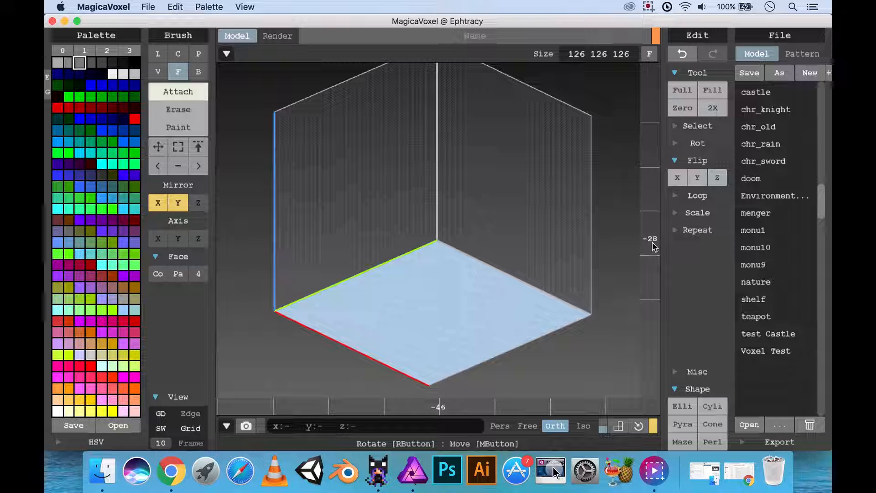
{"action": "right_click_drag", "start_coordinate": [532, 294], "coordinate": [488, 313]}
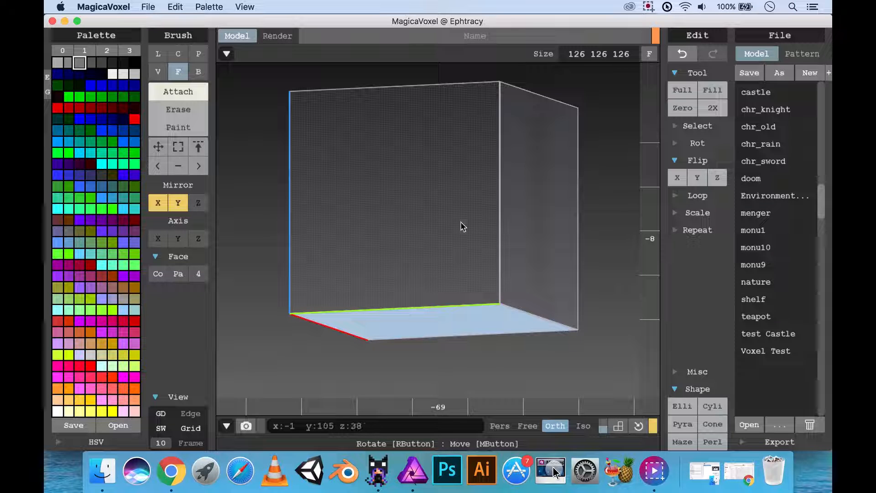
Step: Generate a pyramid shape in the 126-voxel volume and view it from several angles
{"action": "left_click", "coordinate": [683, 424]}
{"action": "right_click_drag", "start_coordinate": [589, 378], "coordinate": [564, 343]}
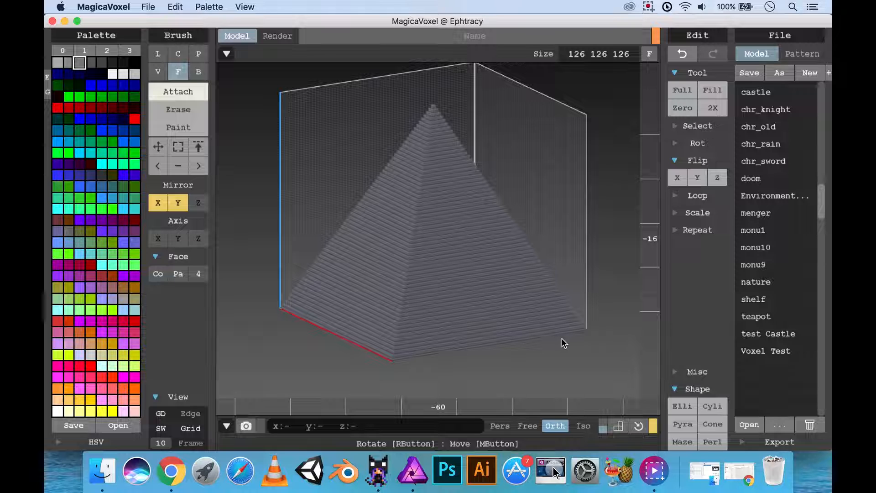
{"action": "right_click_drag", "start_coordinate": [455, 407], "coordinate": [461, 381]}
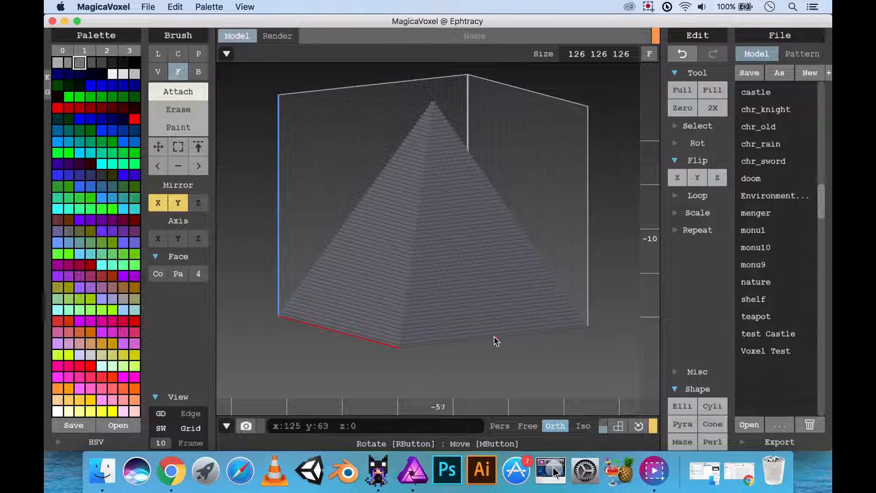
{"action": "mouse_move", "coordinate": [496, 342]}
{"action": "right_mouse_down"}
{"action": "mouse_move", "coordinate": [456, 335]}
{"action": "mouse_move", "coordinate": [512, 333]}
{"action": "mouse_move", "coordinate": [452, 335]}
{"action": "mouse_move", "coordinate": [487, 335]}
{"action": "right_mouse_up"}
Step: Use the angle rulers to rotate the view to -45 horizontally and -90 vertically, and continue around the pyramid
{"action": "mouse_move", "coordinate": [450, 409]}
{"action": "left_mouse_down"}
{"action": "mouse_move", "coordinate": [378, 408]}
{"action": "mouse_move", "coordinate": [495, 409]}
{"action": "mouse_move", "coordinate": [349, 408]}
{"action": "mouse_move", "coordinate": [607, 412]}
{"action": "mouse_move", "coordinate": [465, 411]}
{"action": "left_mouse_up"}
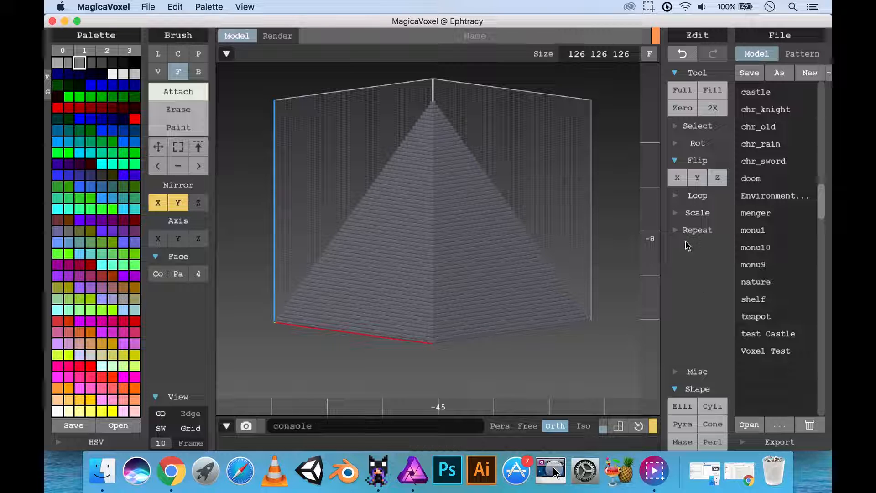
{"action": "left_click_drag", "start_coordinate": [655, 238], "coordinate": [653, 379]}
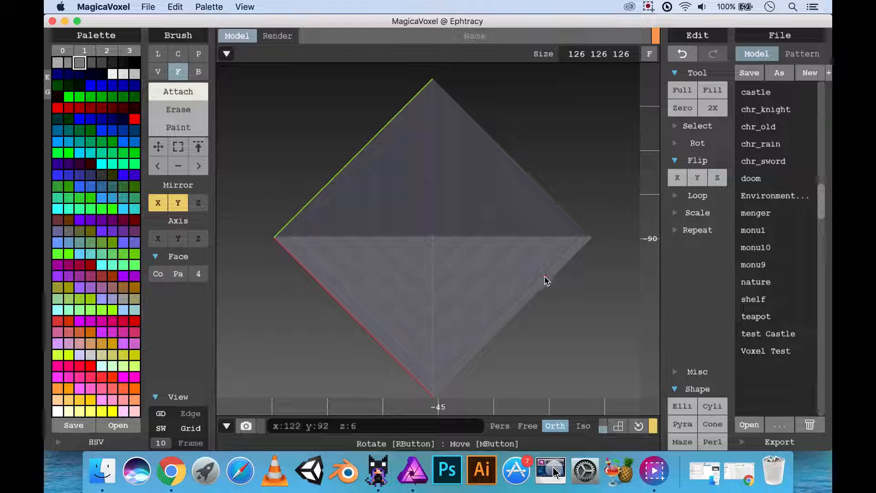
{"action": "mouse_move", "coordinate": [487, 406]}
{"action": "left_mouse_down"}
{"action": "mouse_move", "coordinate": [428, 407]}
{"action": "mouse_move", "coordinate": [587, 406]}
{"action": "mouse_move", "coordinate": [532, 411]}
{"action": "left_mouse_up"}
{"action": "right_click_drag", "start_coordinate": [532, 402], "coordinate": [507, 273]}
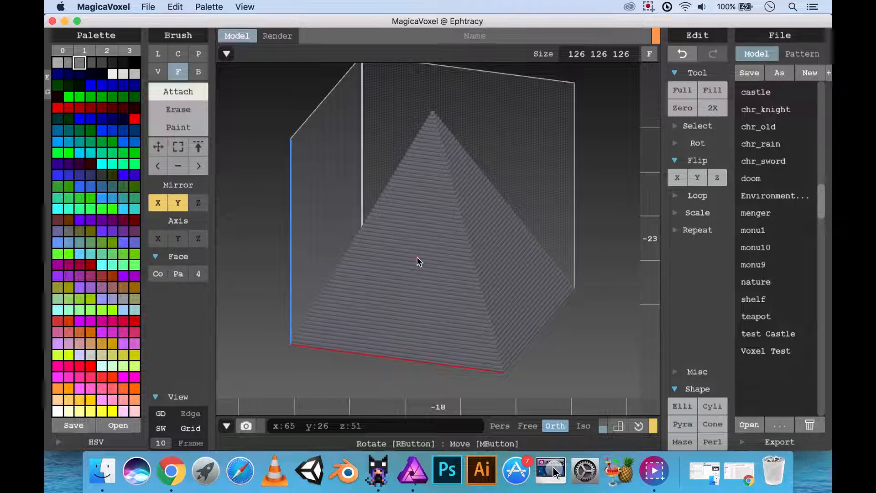
Step: Switch the pyramid between preset views, including front and back, rotating the camera freely between them
{"action": "key", "text": "1"}
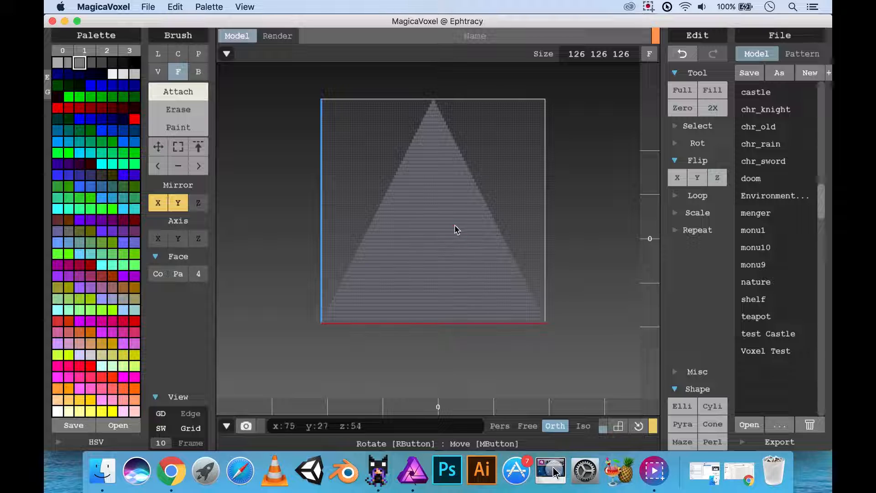
{"action": "right_click_drag", "start_coordinate": [454, 231], "coordinate": [415, 212]}
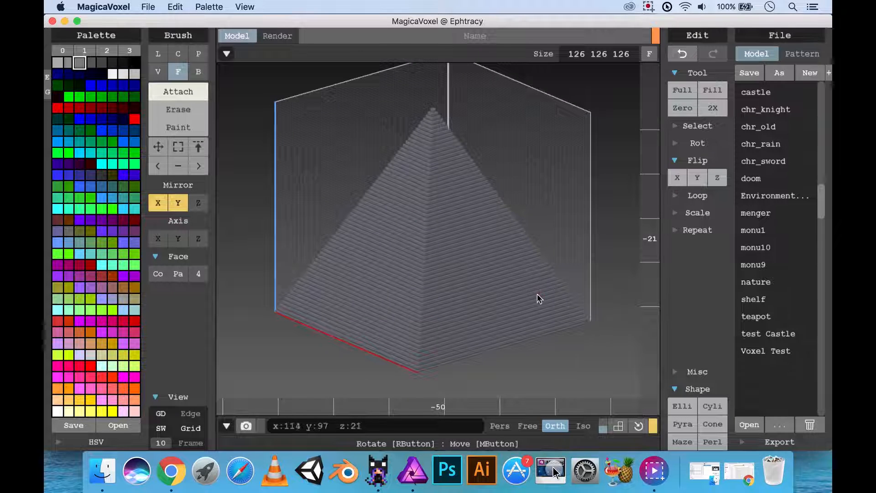
{"action": "key", "text": "5"}
{"action": "right_click_drag", "start_coordinate": [558, 294], "coordinate": [457, 198]}
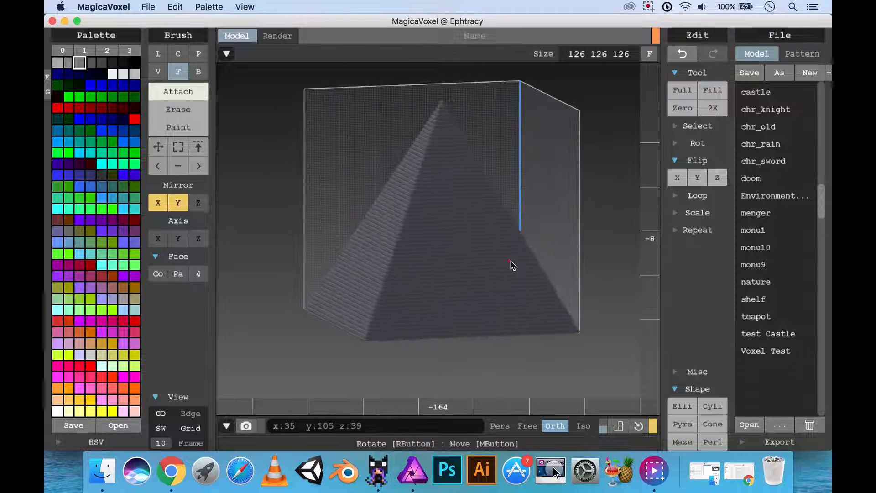
{"action": "key", "text": "2"}
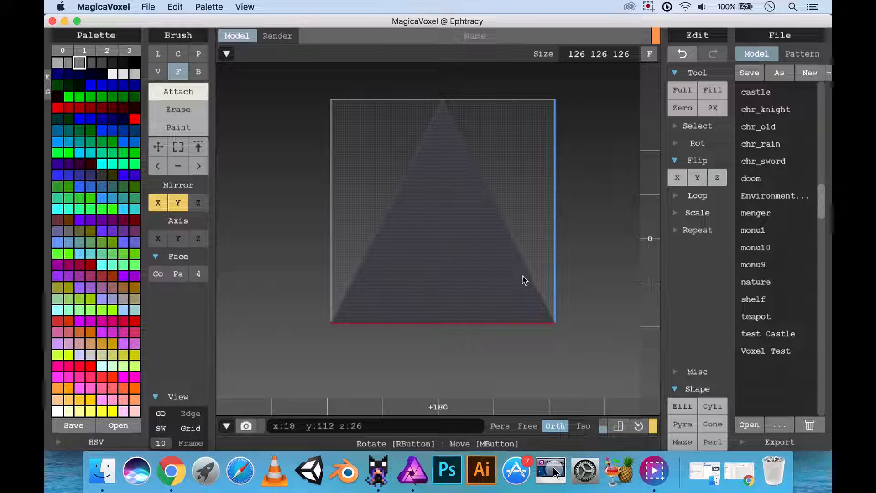
{"action": "right_click_drag", "start_coordinate": [525, 282], "coordinate": [652, 297]}
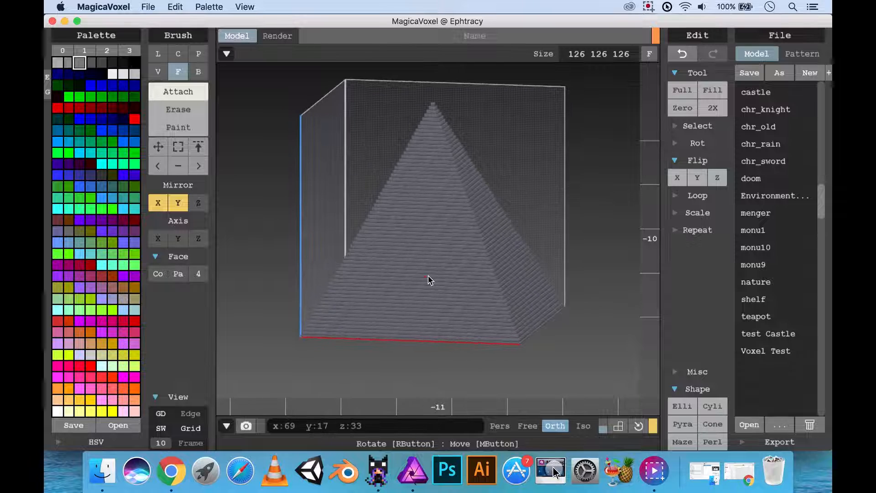
{"action": "key", "text": "1"}
{"action": "right_click_drag", "start_coordinate": [404, 285], "coordinate": [356, 292]}
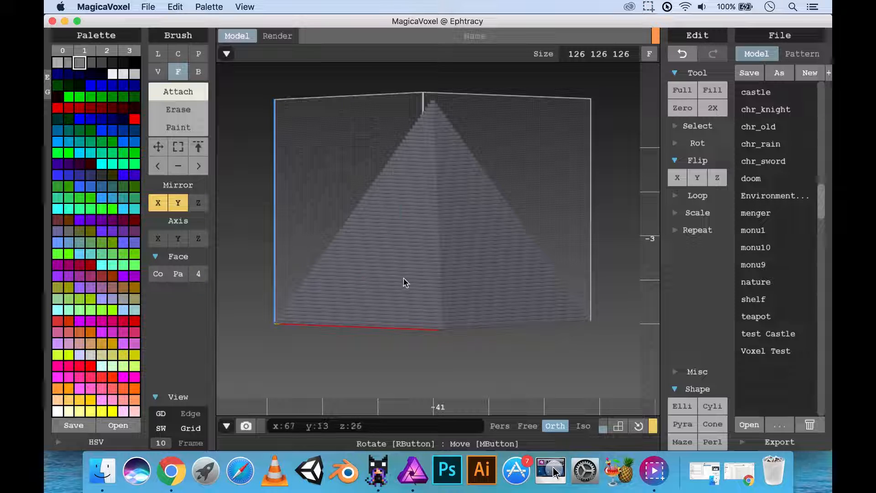
{"action": "mouse_move", "coordinate": [406, 282]}
{"action": "right_mouse_down"}
{"action": "mouse_move", "coordinate": [436, 297]}
{"action": "mouse_move", "coordinate": [415, 221]}
{"action": "mouse_move", "coordinate": [378, 274]}
{"action": "mouse_move", "coordinate": [417, 303]}
{"action": "mouse_move", "coordinate": [421, 289]}
{"action": "right_mouse_up"}
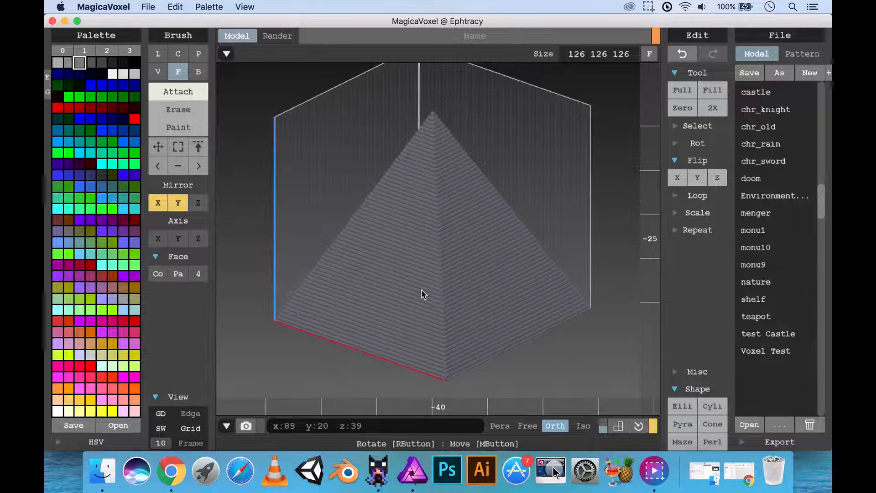
Step: Generate the Perlin, cylinder, ellipsoid, pyramid, cone and maze shapes in turn, and finish with the pyramid
{"action": "left_click", "coordinate": [713, 443]}
{"action": "mouse_move", "coordinate": [465, 303]}
{"action": "right_mouse_down"}
{"action": "mouse_move", "coordinate": [441, 286]}
{"action": "mouse_move", "coordinate": [489, 302]}
{"action": "mouse_move", "coordinate": [459, 299]}
{"action": "right_mouse_up"}
{"action": "left_click", "coordinate": [722, 406]}
{"action": "left_click", "coordinate": [686, 408]}
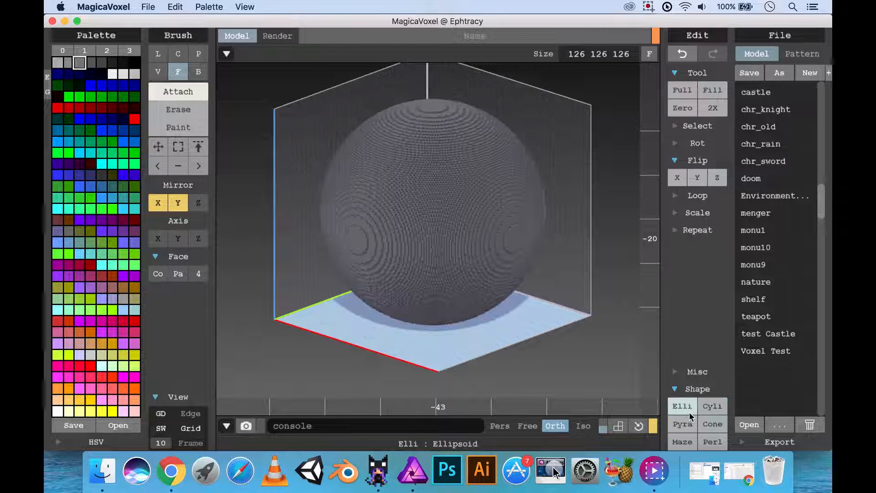
{"action": "left_click", "coordinate": [689, 423]}
{"action": "left_click", "coordinate": [708, 424]}
{"action": "left_click", "coordinate": [685, 442]}
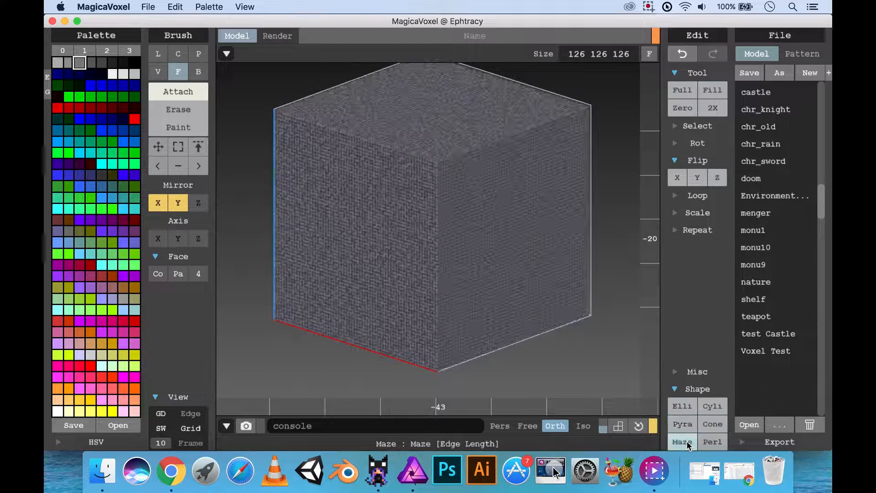
{"action": "left_click", "coordinate": [710, 442]}
{"action": "left_click", "coordinate": [684, 424]}
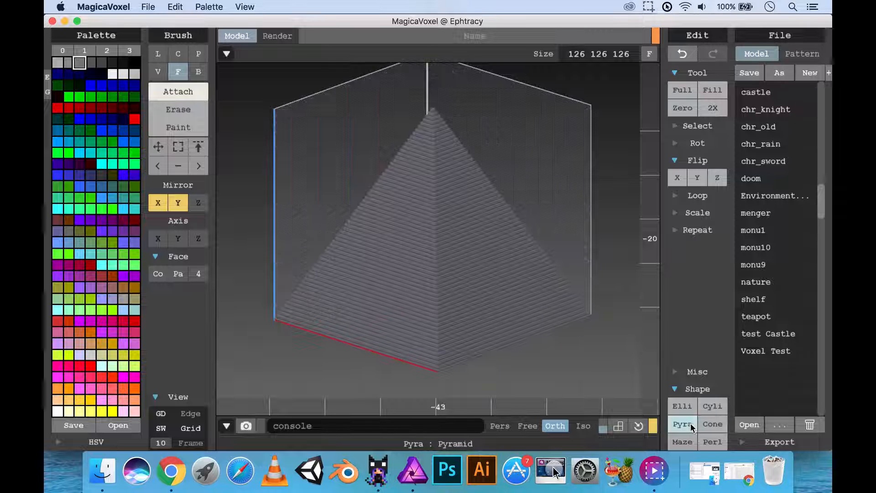
Step: Rotate the view around the pyramid to a steep angle and reset the camera to its default position
{"action": "right_click_drag", "start_coordinate": [525, 352], "coordinate": [472, 330]}
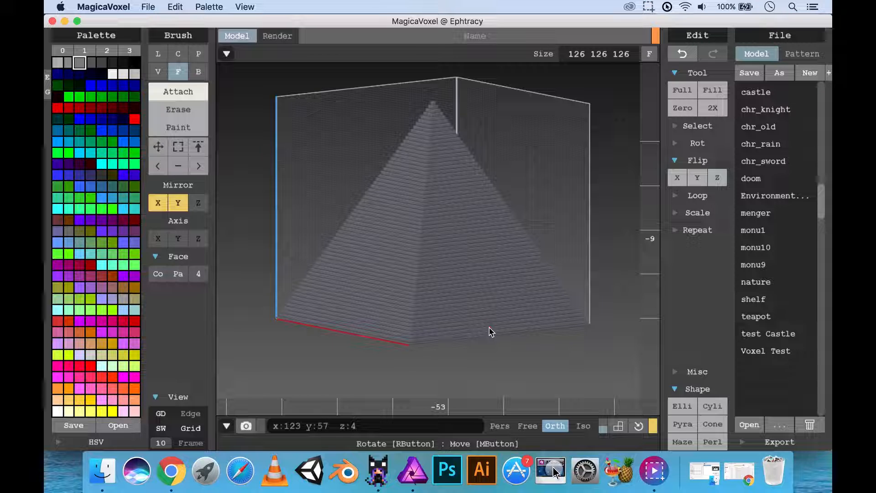
{"action": "right_click_drag", "start_coordinate": [434, 295], "coordinate": [475, 314]}
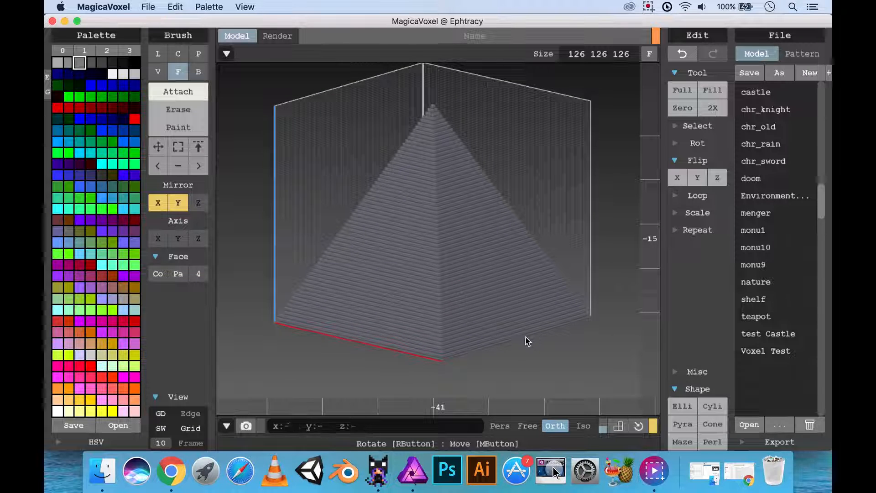
{"action": "right_click_drag", "start_coordinate": [527, 341], "coordinate": [449, 249]}
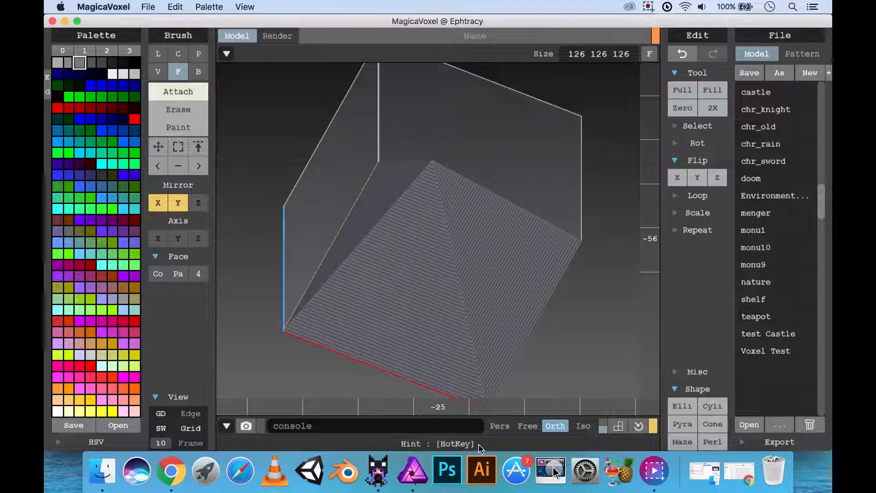
{"action": "left_click", "coordinate": [638, 425]}
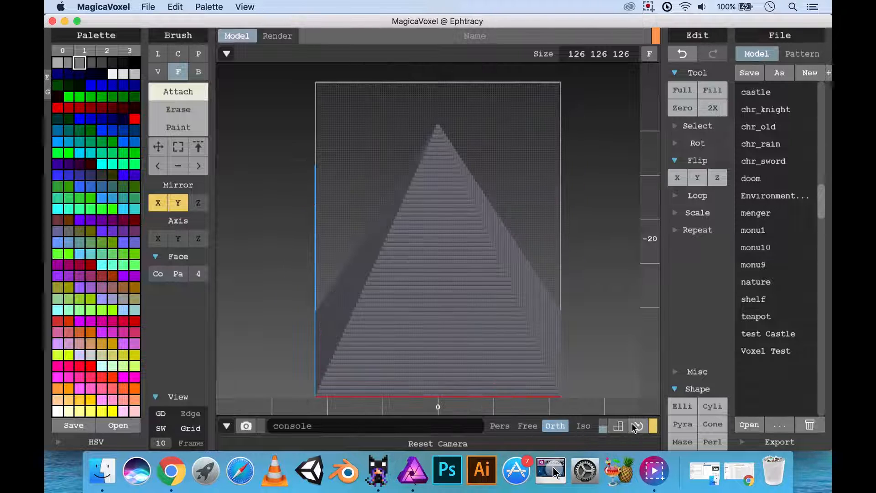
Step: Repeat the camera reset from different viewing angles, including from underneath the pyramid
{"action": "mouse_move", "coordinate": [508, 296]}
{"action": "right_mouse_down"}
{"action": "mouse_move", "coordinate": [495, 285]}
{"action": "mouse_move", "coordinate": [432, 282]}
{"action": "mouse_move", "coordinate": [489, 283]}
{"action": "mouse_move", "coordinate": [505, 303]}
{"action": "right_mouse_up"}
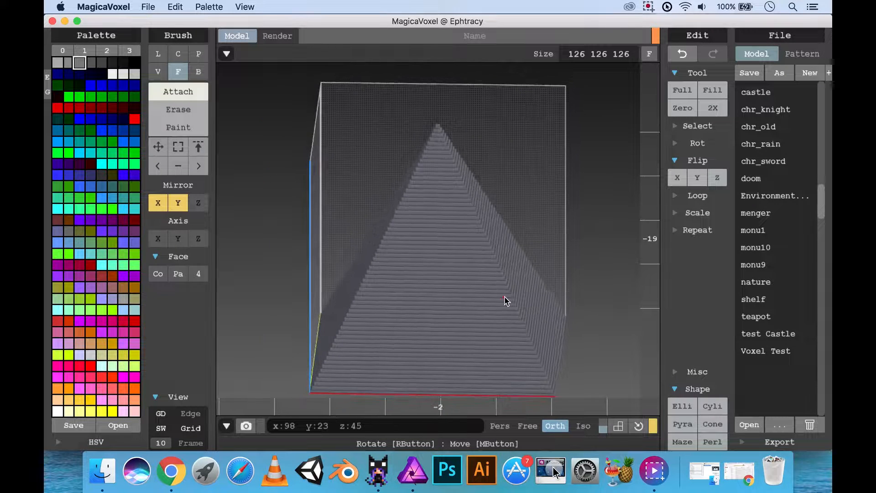
{"action": "mouse_move", "coordinate": [429, 303]}
{"action": "right_mouse_down"}
{"action": "mouse_move", "coordinate": [434, 319]}
{"action": "mouse_move", "coordinate": [423, 319]}
{"action": "right_mouse_up"}
{"action": "left_click", "coordinate": [638, 425]}
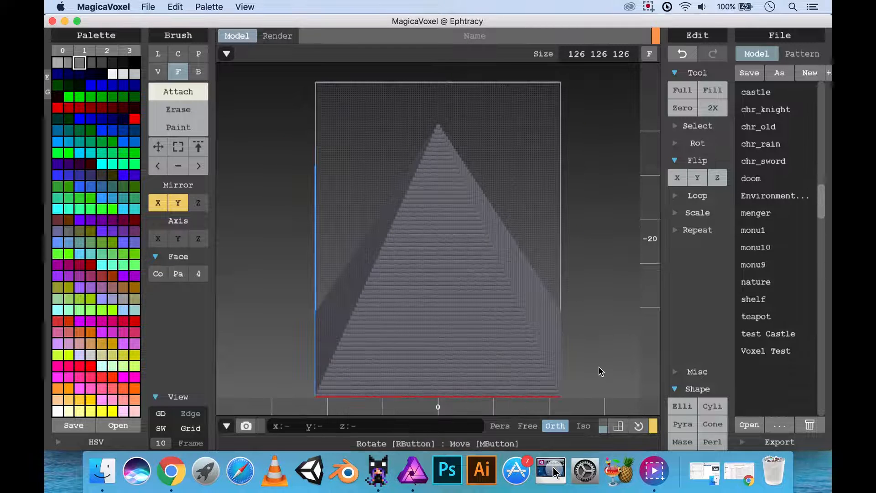
{"action": "right_click_drag", "start_coordinate": [601, 368], "coordinate": [505, 357]}
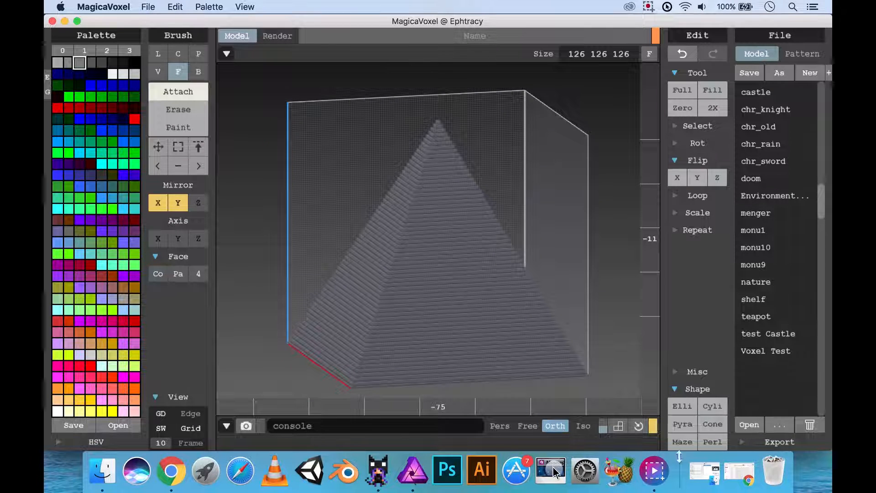
{"action": "left_click", "coordinate": [639, 426]}
{"action": "right_click_drag", "start_coordinate": [522, 342], "coordinate": [509, 196]}
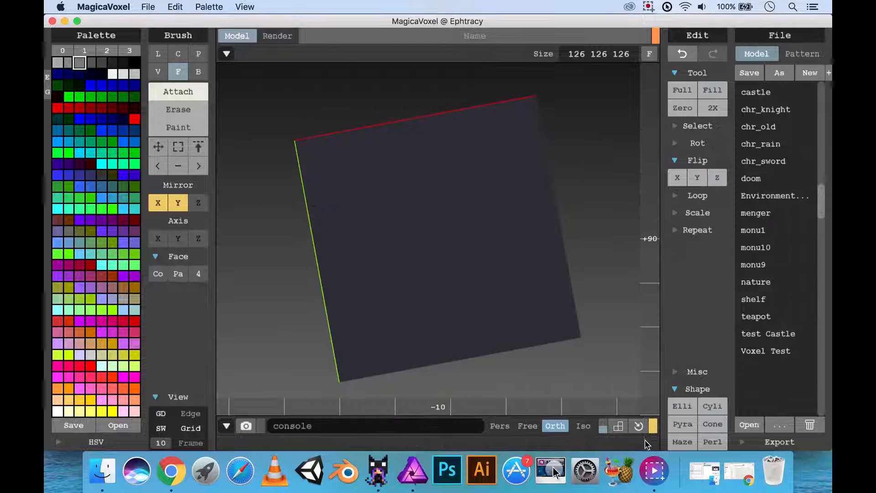
{"action": "left_click", "coordinate": [638, 426]}
{"action": "right_click_drag", "start_coordinate": [471, 290], "coordinate": [498, 297]}
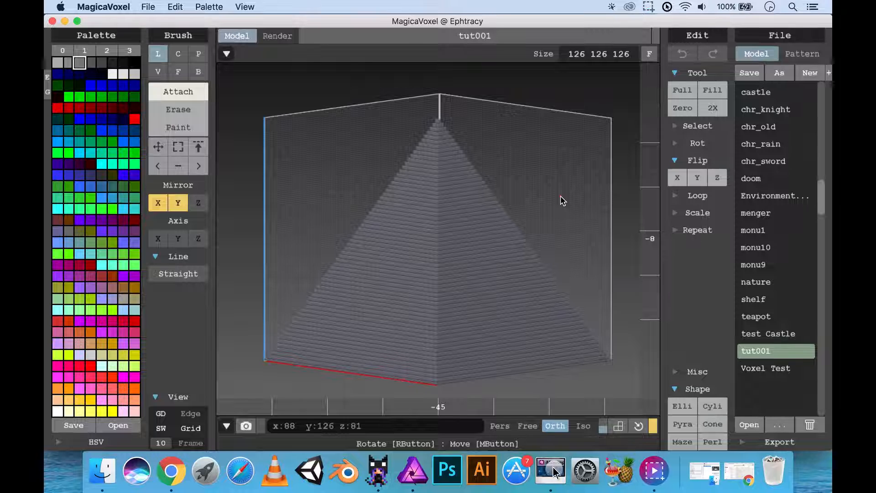
Step: Clear the pyramid from the tut001 volume with the Zero tool and rotate the view of the empty floor
{"action": "mouse_move", "coordinate": [562, 200]}
{"action": "right_mouse_down"}
{"action": "mouse_move", "coordinate": [557, 215]}
{"action": "mouse_move", "coordinate": [568, 201]}
{"action": "right_mouse_up"}
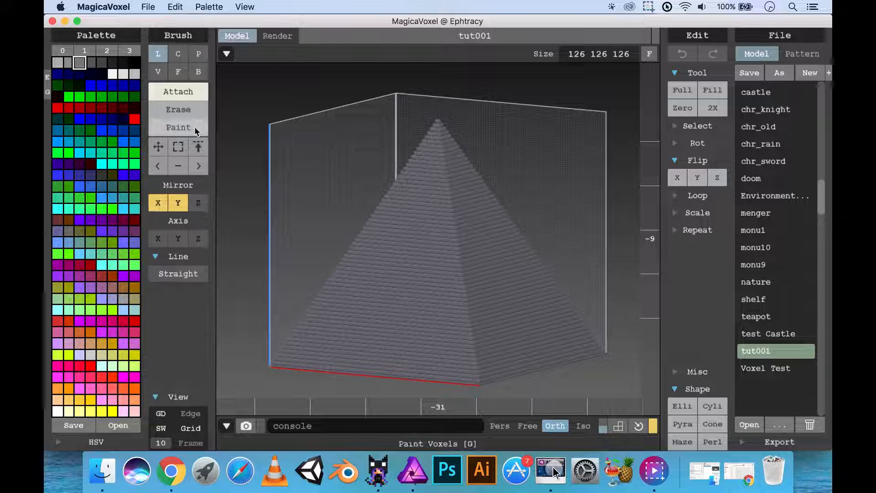
{"action": "right_click_drag", "start_coordinate": [440, 192], "coordinate": [479, 229]}
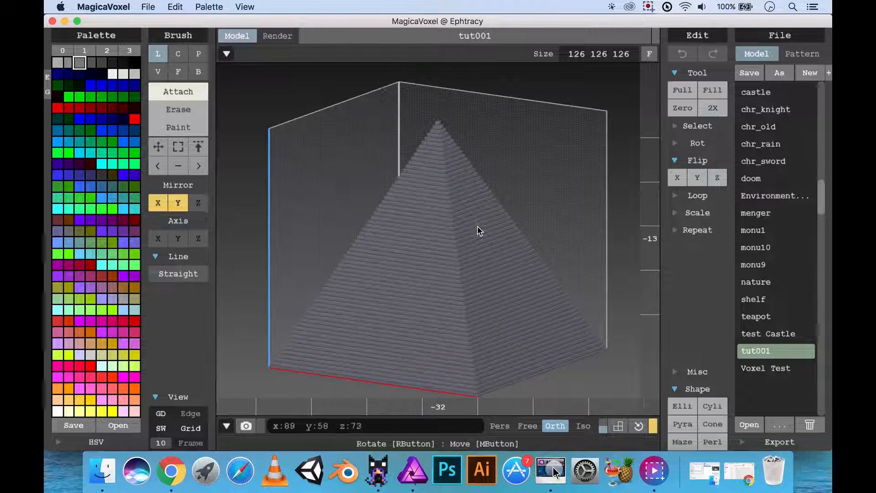
{"action": "left_click", "coordinate": [683, 108]}
{"action": "right_click_drag", "start_coordinate": [452, 210], "coordinate": [300, 162]}
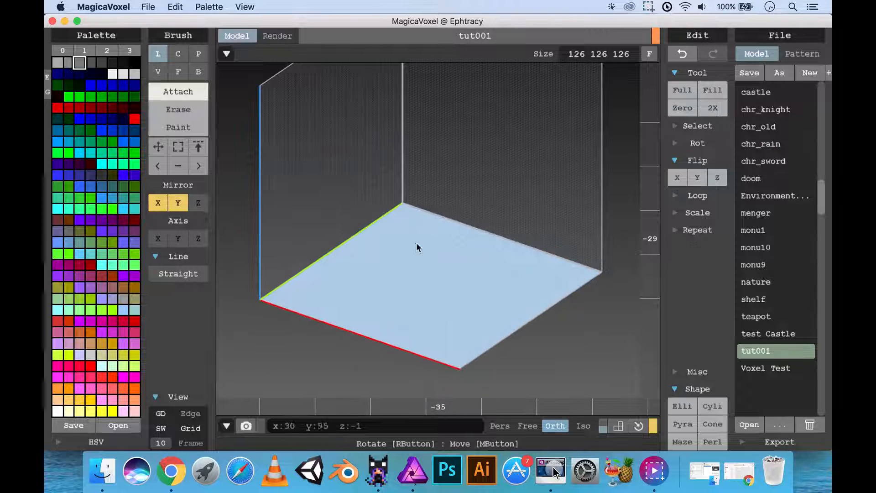
Step: Turn off brush mirroring along the Y axis
{"action": "middle_click_drag", "start_coordinate": [424, 236], "coordinate": [429, 240]}
{"action": "scroll", "coordinate": [429, 243], "scroll_direction": "up", "scroll_amount": 1}
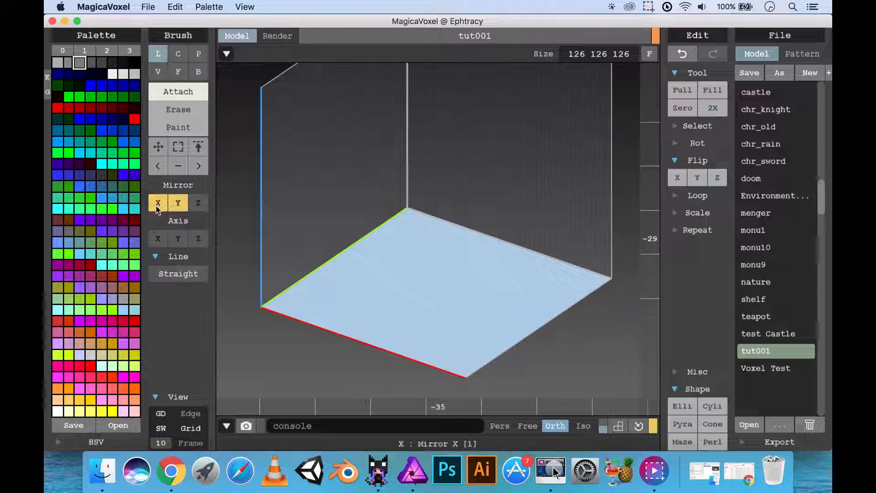
{"action": "left_click", "coordinate": [179, 206]}
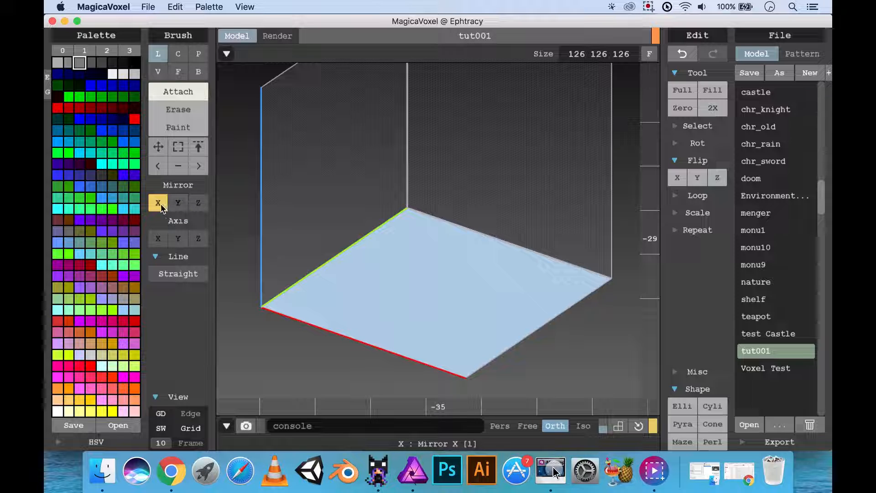
Step: Draw two Straight line-brush strokes, one from the floor up to the back wall and one across the floor
{"action": "right_click_drag", "start_coordinate": [352, 178], "coordinate": [365, 199]}
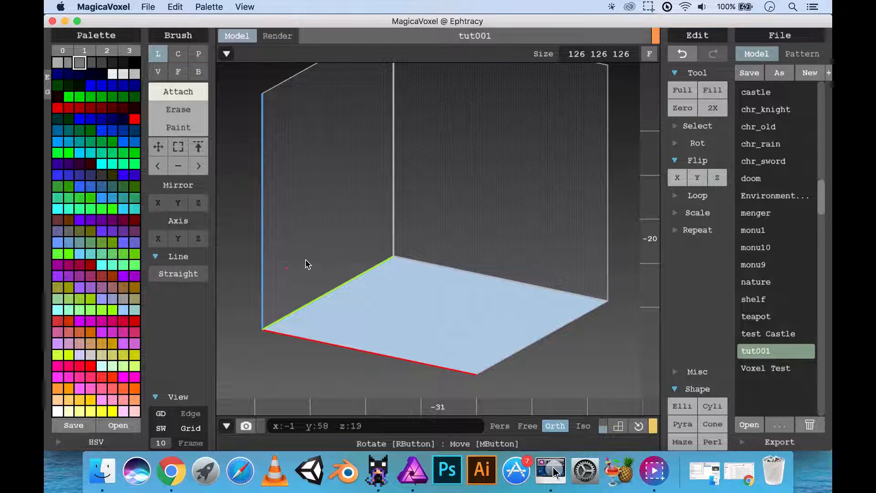
{"action": "right_click_drag", "start_coordinate": [307, 260], "coordinate": [244, 219]}
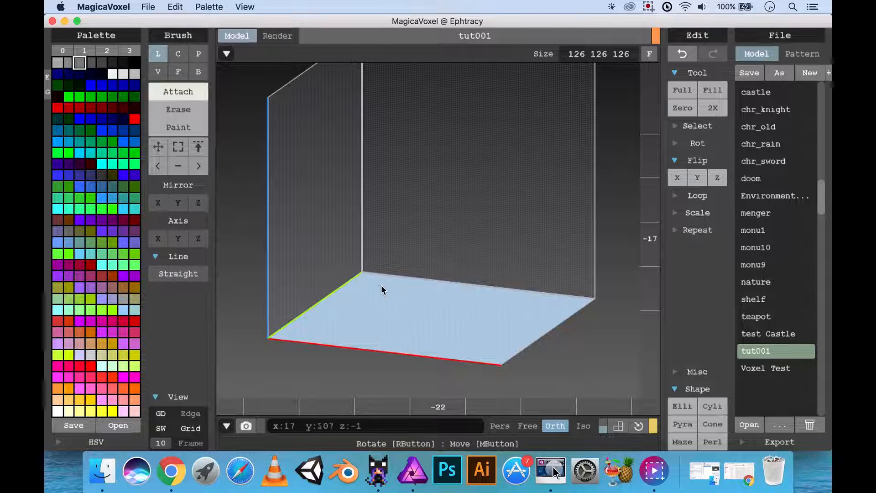
{"action": "right_click_drag", "start_coordinate": [381, 284], "coordinate": [397, 291]}
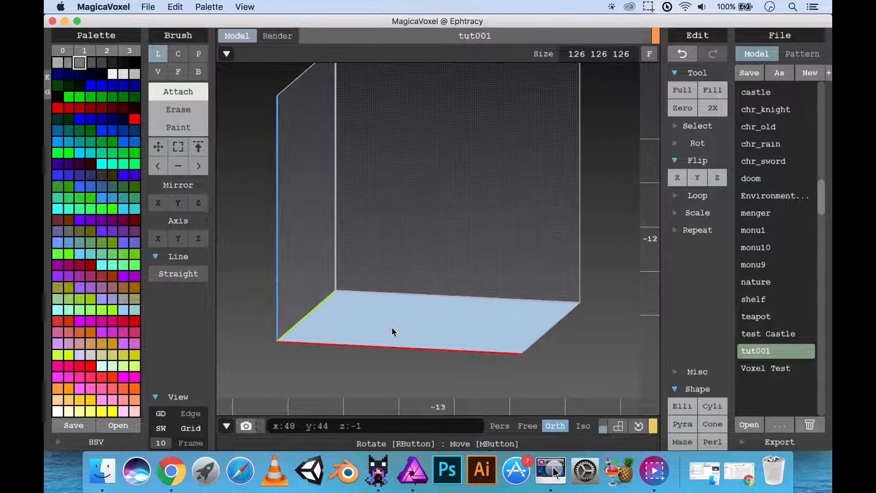
{"action": "mouse_move", "coordinate": [391, 327]}
{"action": "left_mouse_down"}
{"action": "mouse_move", "coordinate": [426, 242]}
{"action": "mouse_move", "coordinate": [354, 204]}
{"action": "mouse_move", "coordinate": [454, 198]}
{"action": "mouse_move", "coordinate": [436, 201]}
{"action": "left_mouse_up"}
{"action": "right_click_drag", "start_coordinate": [436, 202], "coordinate": [342, 302]}
{"action": "right_click_drag", "start_coordinate": [500, 323], "coordinate": [190, 299]}
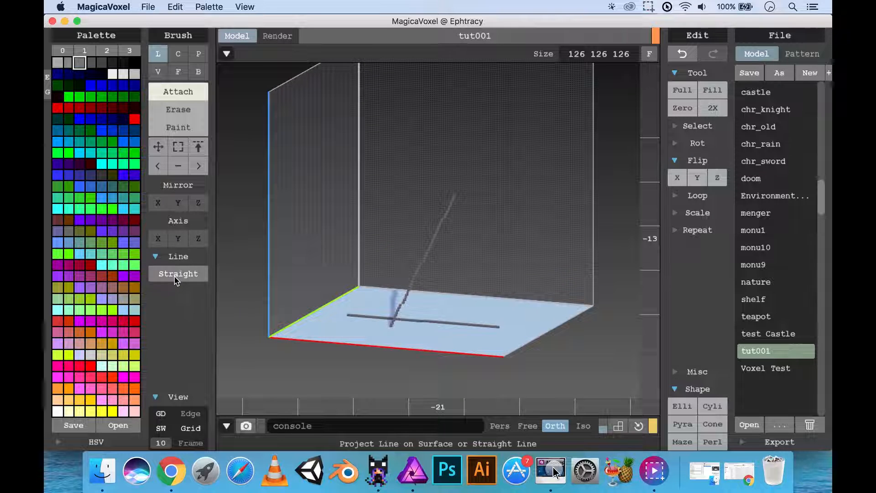
Step: Switch the line brush to Project and draw a line running from the floor up the back wall
{"action": "left_click", "coordinate": [177, 276]}
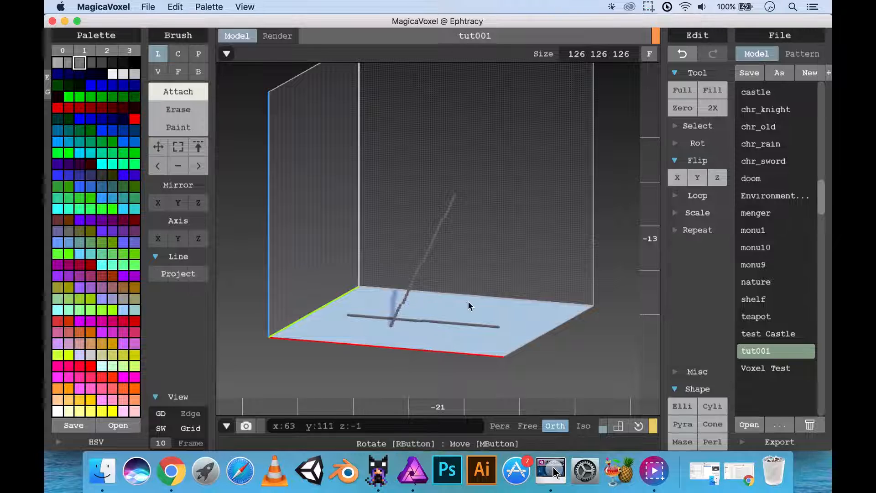
{"action": "right_click_drag", "start_coordinate": [468, 303], "coordinate": [475, 297]}
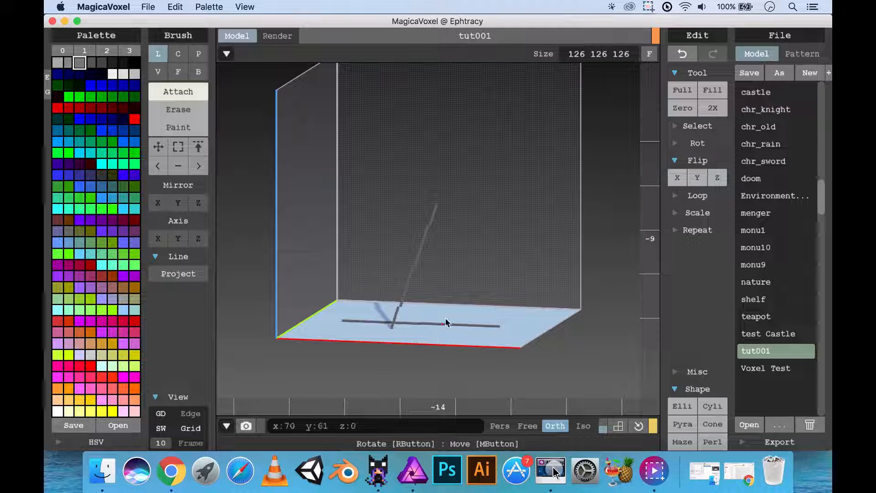
{"action": "left_click_drag", "start_coordinate": [461, 270], "coordinate": [466, 248]}
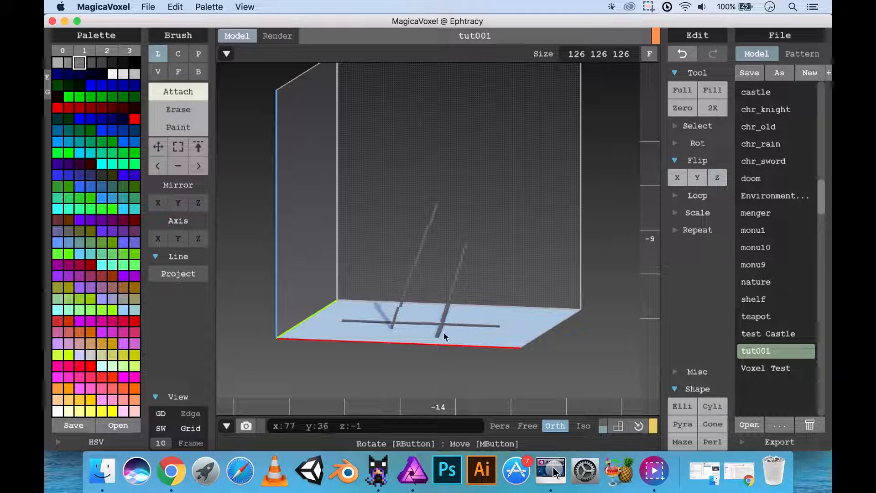
Step: Examine from several angles and close up how the straight and projected lines follow the floor and wall
{"action": "right_click_drag", "start_coordinate": [549, 310], "coordinate": [494, 316]}
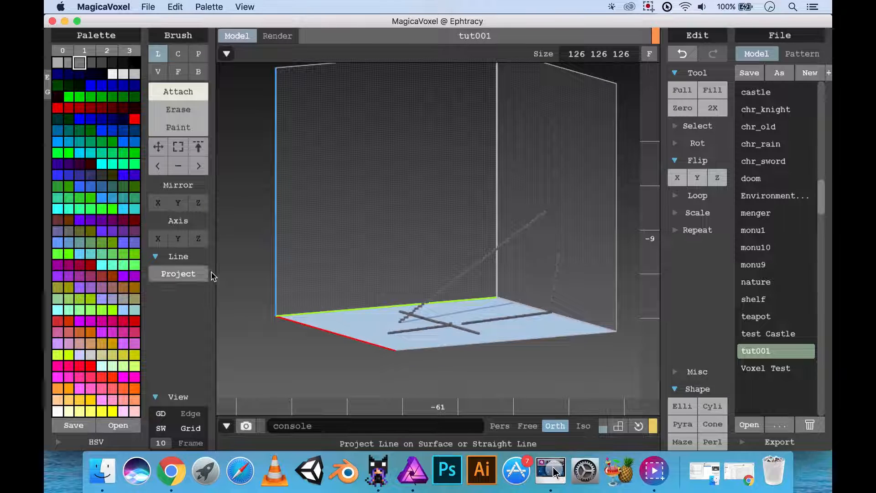
{"action": "right_click_drag", "start_coordinate": [385, 313], "coordinate": [387, 327]}
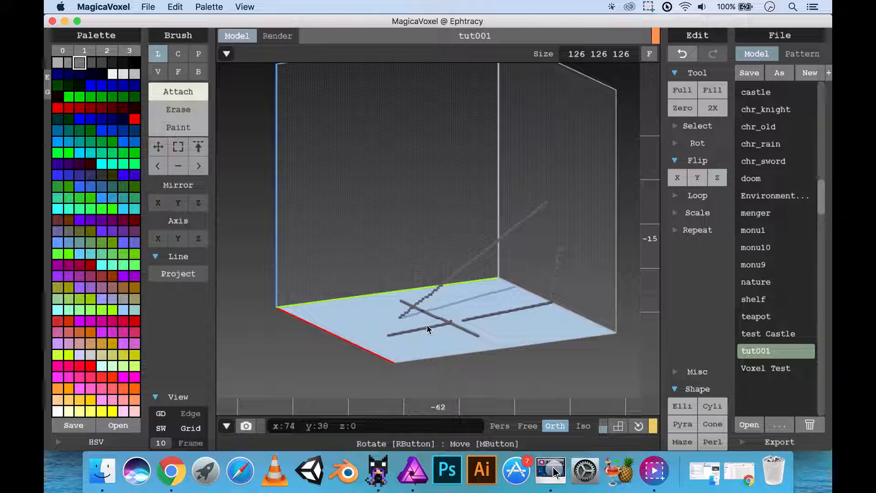
{"action": "right_click_drag", "start_coordinate": [543, 318], "coordinate": [601, 310]}
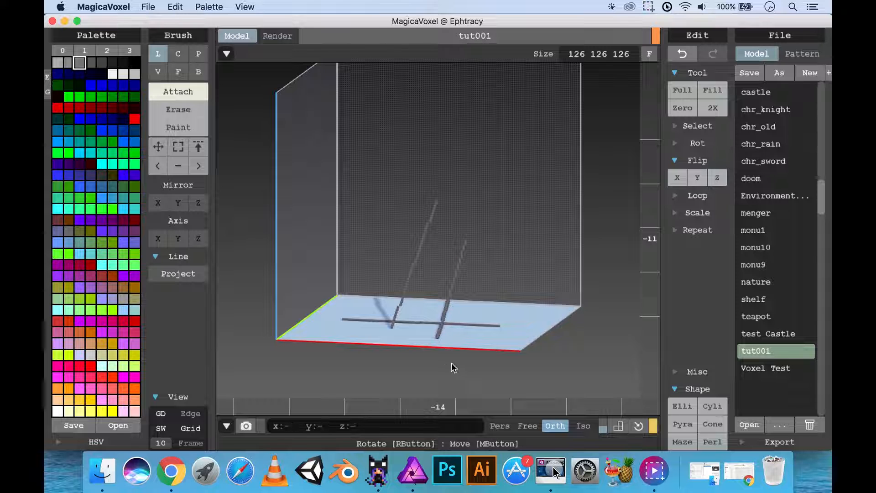
{"action": "mouse_move", "coordinate": [453, 368]}
{"action": "right_mouse_down"}
{"action": "mouse_move", "coordinate": [464, 355]}
{"action": "mouse_move", "coordinate": [458, 360]}
{"action": "right_mouse_up"}
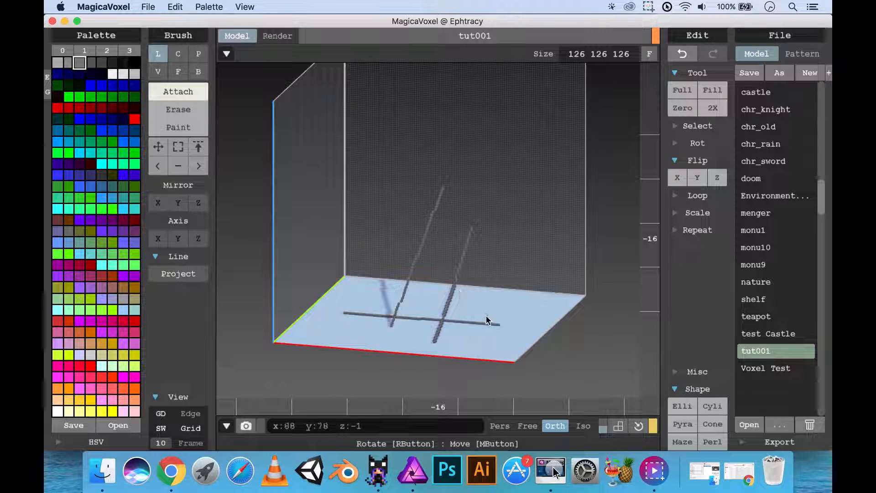
{"action": "right_click_drag", "start_coordinate": [501, 322], "coordinate": [504, 318]}
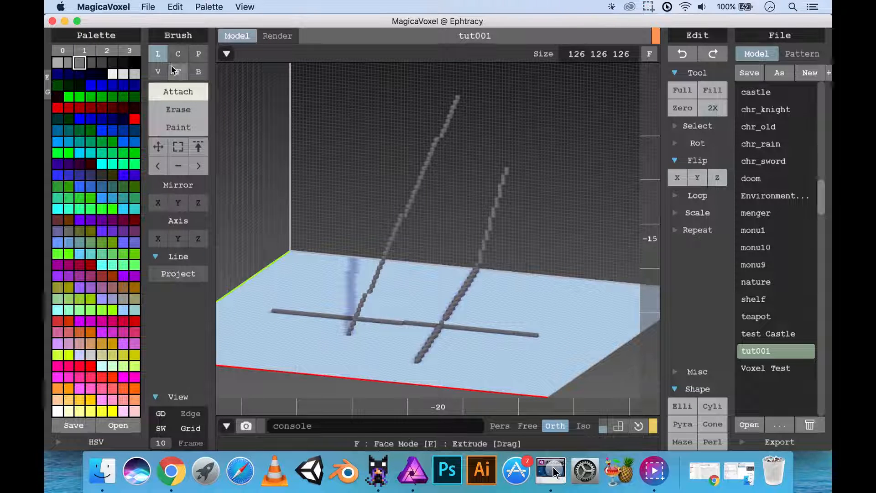
{"action": "middle_click_drag", "start_coordinate": [424, 215], "coordinate": [451, 218]}
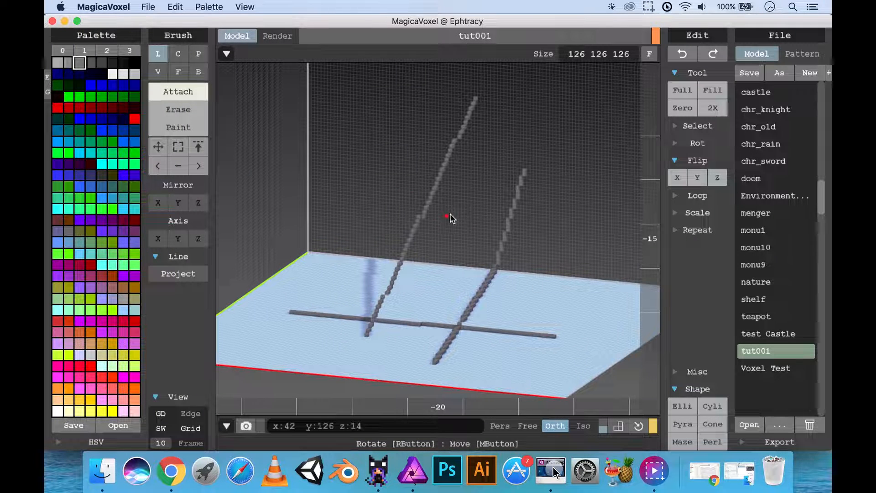
Step: Switch the brush to Center mode and clear all lines from the volume with the Zero tool
{"action": "left_click", "coordinate": [179, 55]}
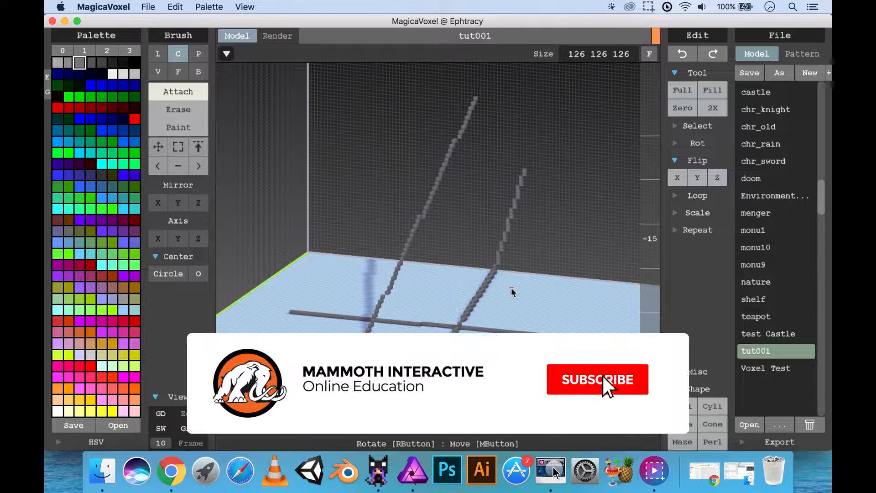
{"action": "right_click_drag", "start_coordinate": [511, 290], "coordinate": [499, 311]}
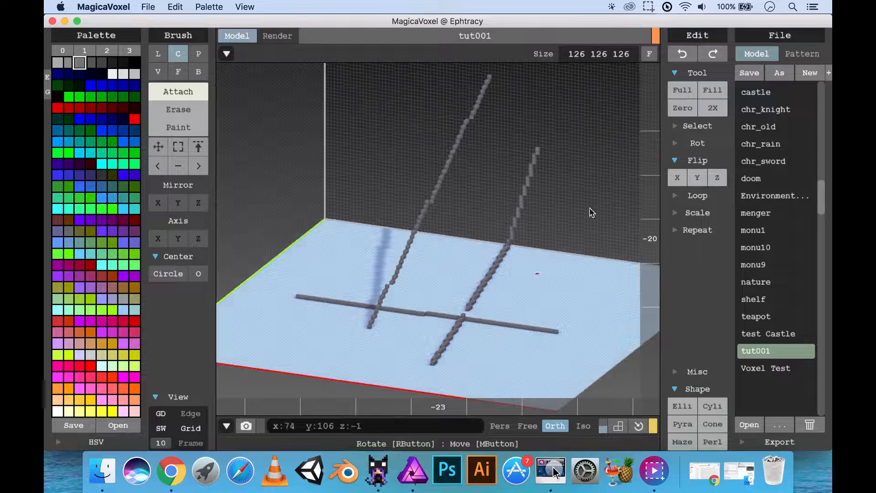
{"action": "left_click", "coordinate": [684, 109]}
{"action": "right_click_drag", "start_coordinate": [393, 297], "coordinate": [413, 338]}
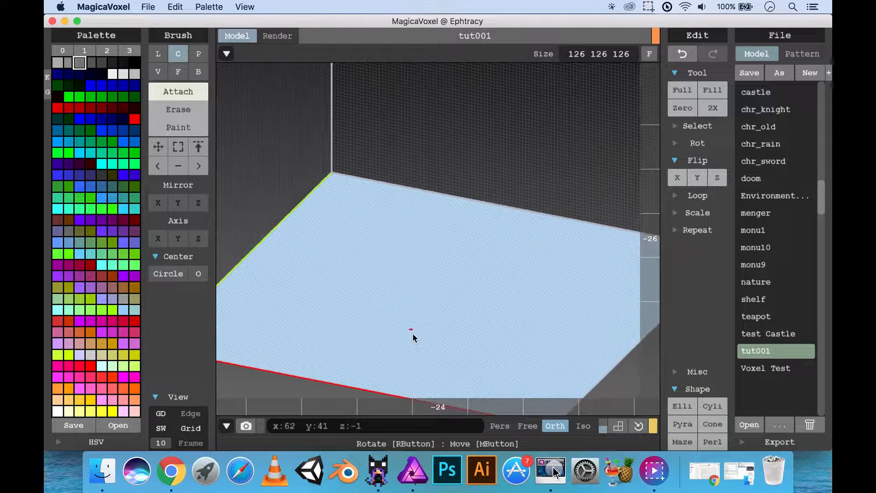
{"action": "middle_click_drag", "start_coordinate": [427, 323], "coordinate": [436, 283]}
{"action": "scroll", "coordinate": [430, 262], "scroll_direction": "up", "scroll_amount": 6}
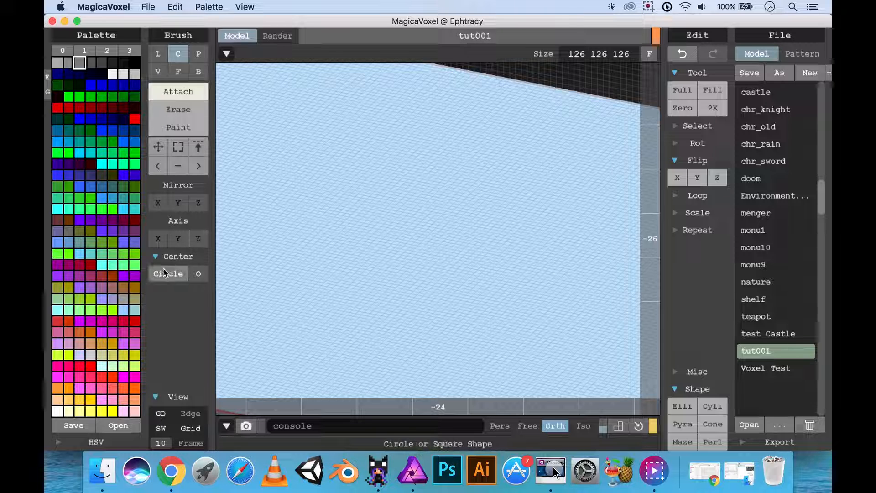
Step: Draw a large filled circle on the floor with the Center brush set to Circle and odd (O)
{"action": "left_click", "coordinate": [156, 258]}
{"action": "left_click", "coordinate": [155, 258]}
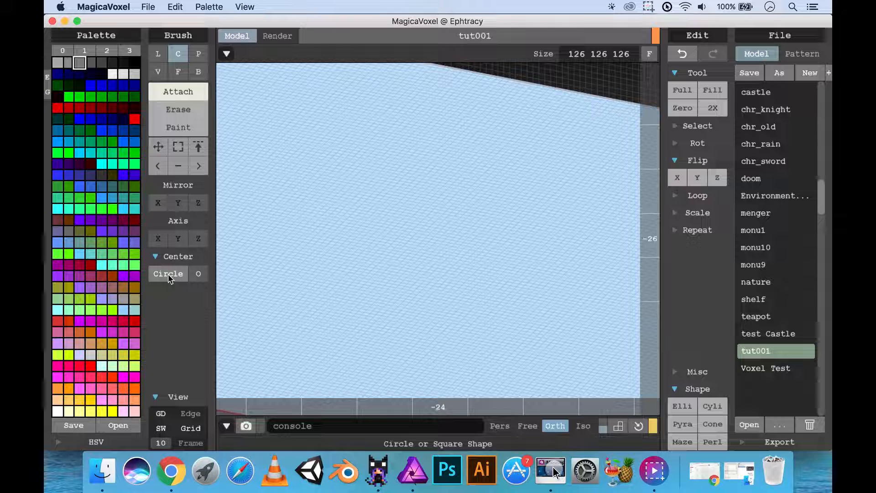
{"action": "left_click", "coordinate": [199, 276]}
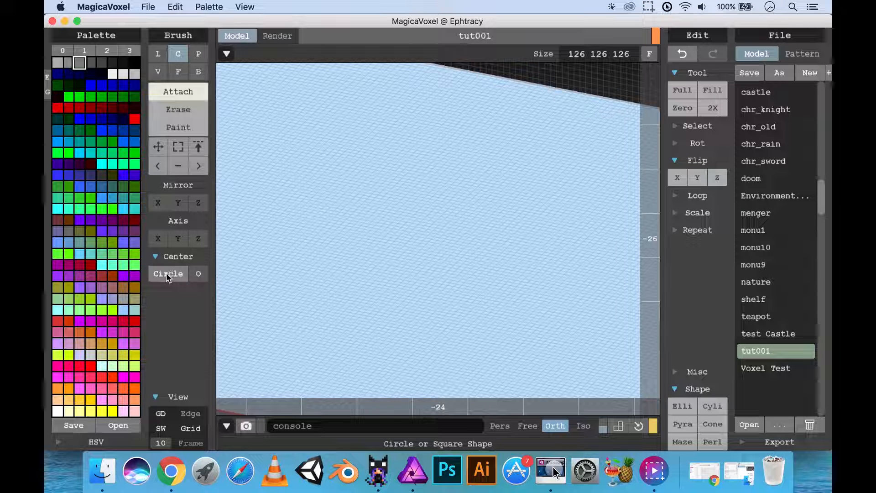
{"action": "right_click_drag", "start_coordinate": [414, 274], "coordinate": [386, 240]}
{"action": "left_click_drag", "start_coordinate": [386, 220], "coordinate": [481, 247]}
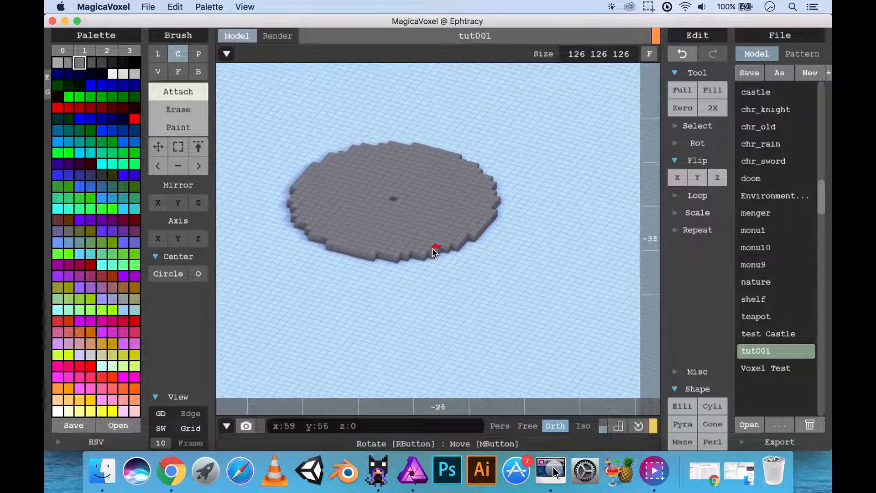
{"action": "mouse_move", "coordinate": [432, 248]}
{"action": "right_mouse_down"}
{"action": "mouse_move", "coordinate": [429, 203]}
{"action": "mouse_move", "coordinate": [454, 328]}
{"action": "mouse_move", "coordinate": [447, 272]}
{"action": "mouse_move", "coordinate": [442, 290]}
{"action": "mouse_move", "coordinate": [411, 283]}
{"action": "right_mouse_up"}
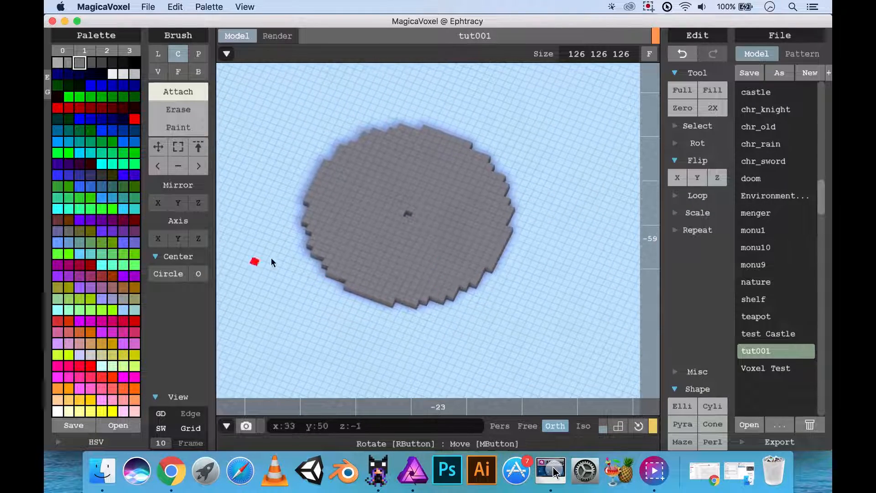
{"action": "left_click", "coordinate": [413, 214]}
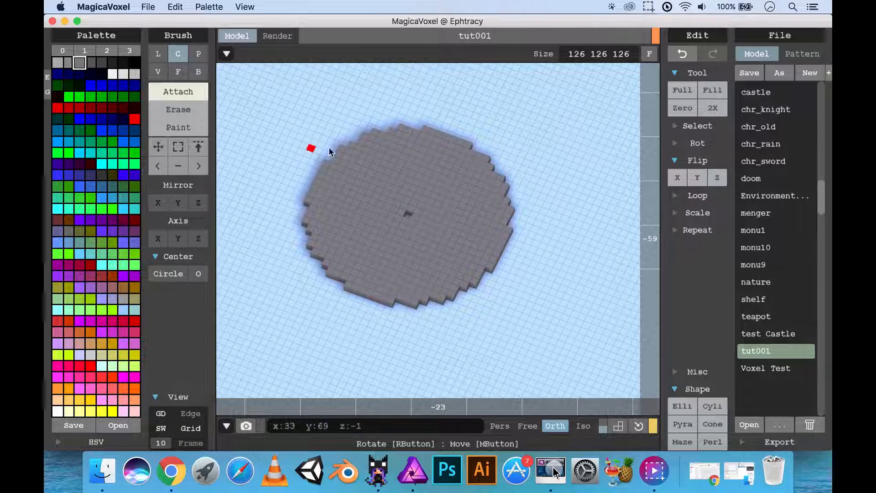
{"action": "right_click_drag", "start_coordinate": [374, 176], "coordinate": [383, 194]}
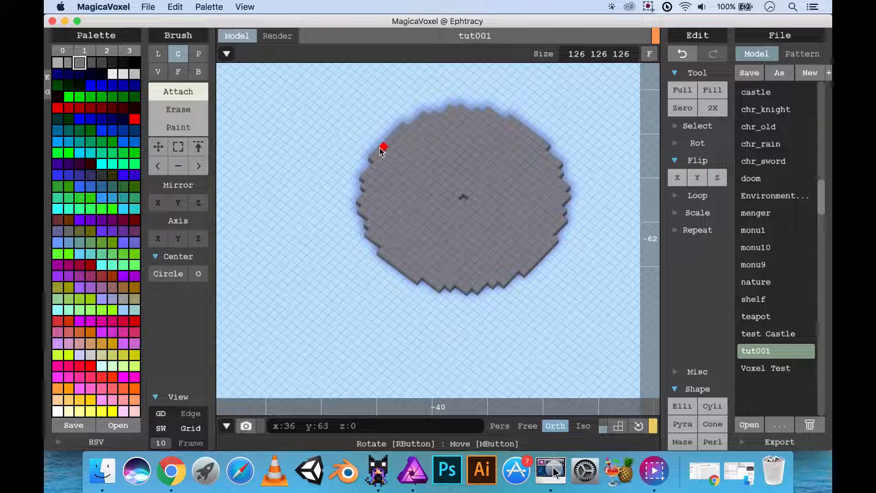
Step: Draw a small odd-centred circle on the floor beside the large one
{"action": "mouse_move", "coordinate": [288, 222]}
{"action": "left_mouse_down"}
{"action": "mouse_move", "coordinate": [328, 244]}
{"action": "mouse_move", "coordinate": [311, 235]}
{"action": "left_mouse_up"}
{"action": "middle_click_drag", "start_coordinate": [407, 253], "coordinate": [393, 211]}
{"action": "right_click_drag", "start_coordinate": [395, 215], "coordinate": [238, 293]}
Step: Set the Center brush to even (E) and draw a medium circle below the small one
{"action": "left_click", "coordinate": [198, 274]}
{"action": "middle_click_drag", "start_coordinate": [351, 276], "coordinate": [363, 194]}
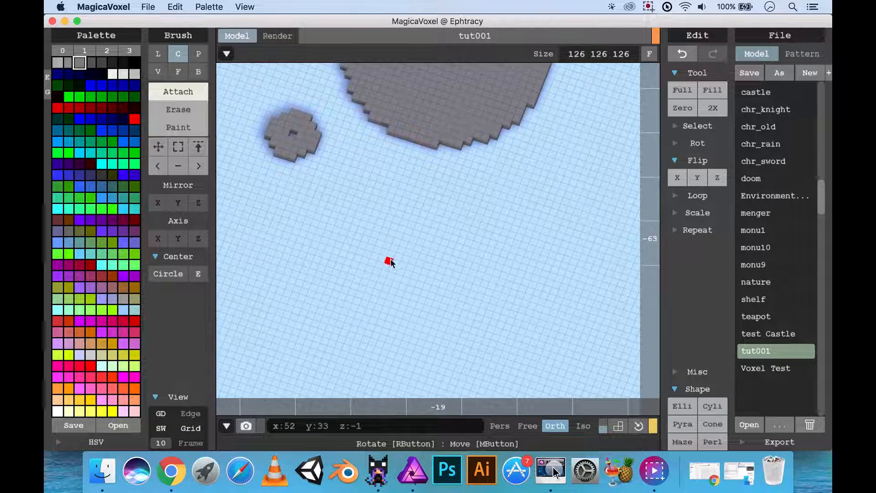
{"action": "left_click_drag", "start_coordinate": [390, 261], "coordinate": [447, 257]}
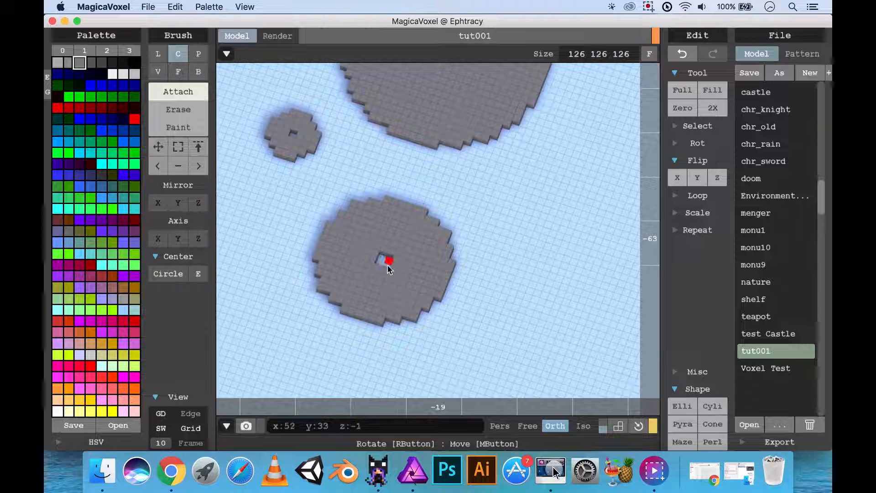
{"action": "right_click_drag", "start_coordinate": [357, 264], "coordinate": [320, 259]}
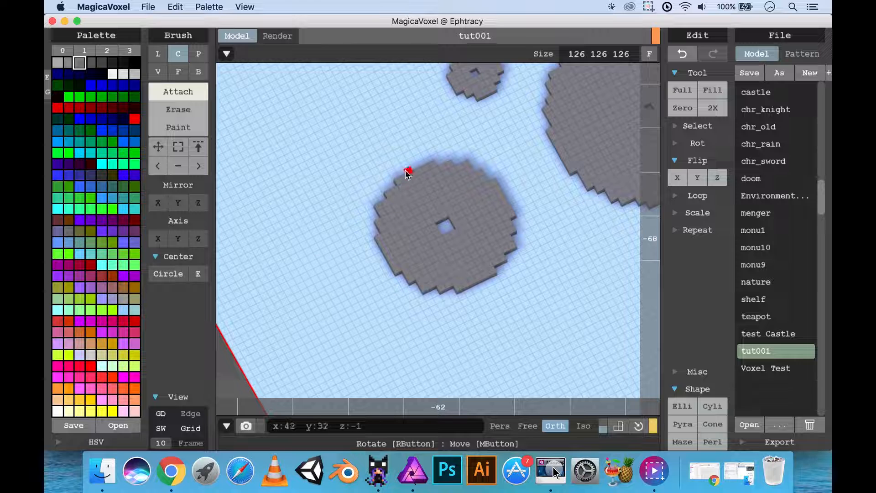
Step: Draw a larger even-centred circle on the floor next to the medium one
{"action": "right_click_drag", "start_coordinate": [432, 164], "coordinate": [495, 253]}
{"action": "middle_click_drag", "start_coordinate": [495, 253], "coordinate": [385, 255]}
{"action": "left_click_drag", "start_coordinate": [450, 259], "coordinate": [549, 261]}
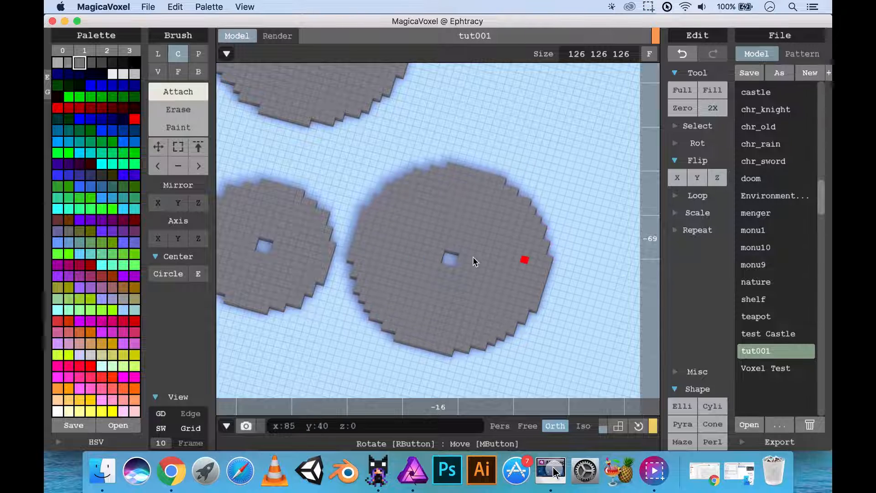
{"action": "middle_click_drag", "start_coordinate": [374, 233], "coordinate": [387, 254]}
Step: Change the Center brush shape to Square and draw an even-centred square on the empty floor beside the circles
{"action": "scroll", "coordinate": [412, 298], "scroll_direction": "down", "scroll_amount": 3}
{"action": "left_click", "coordinate": [170, 275]}
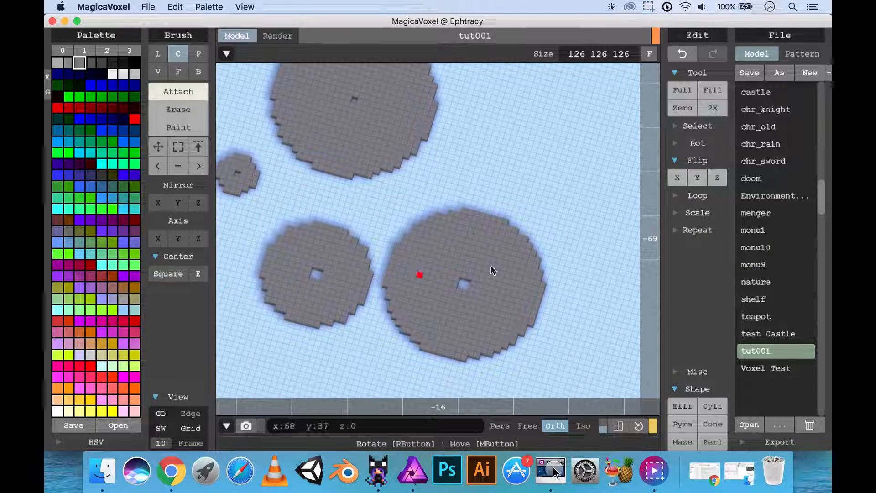
{"action": "middle_click_drag", "start_coordinate": [594, 143], "coordinate": [492, 219]}
{"action": "left_click_drag", "start_coordinate": [488, 178], "coordinate": [529, 184]}
{"action": "middle_click_drag", "start_coordinate": [504, 169], "coordinate": [388, 230]}
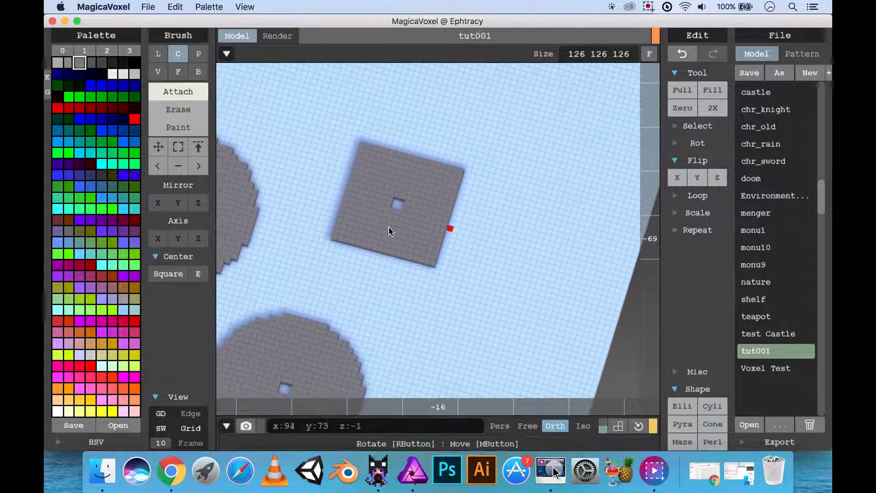
Step: Set the square brush to odd (O), draw a larger square beside the first, and review all the circles and squares
{"action": "left_click", "coordinate": [198, 274]}
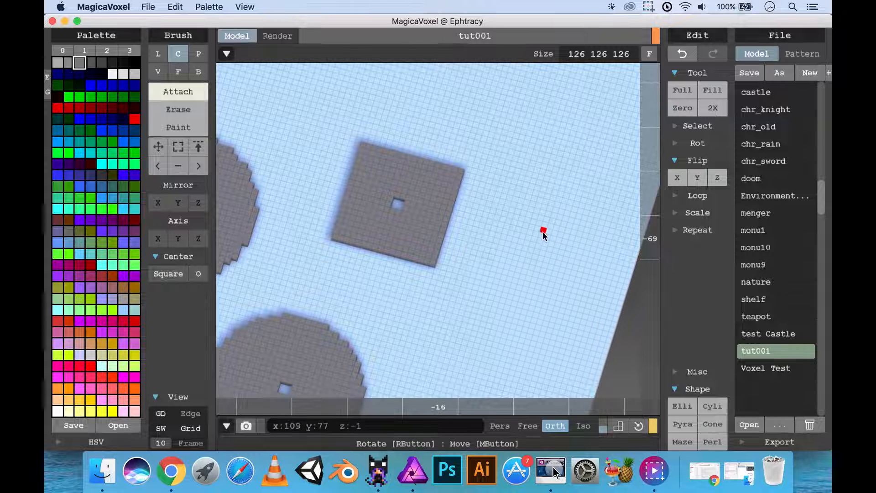
{"action": "left_click_drag", "start_coordinate": [543, 233], "coordinate": [609, 246]}
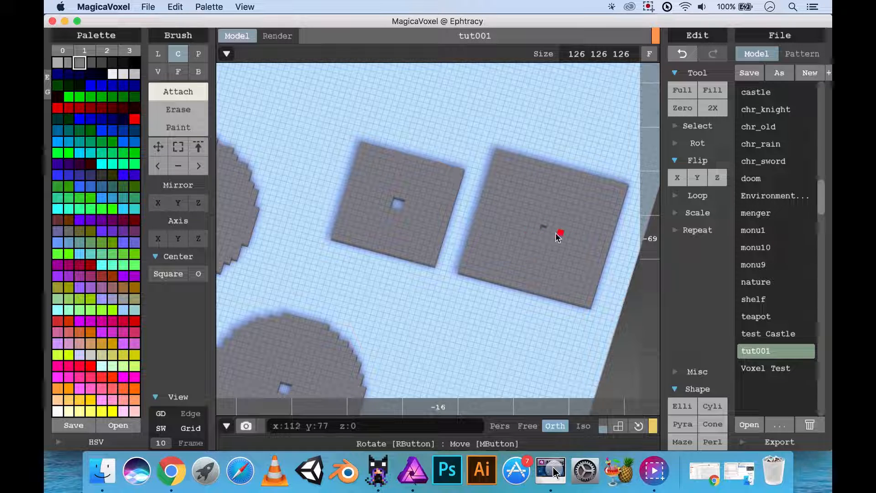
{"action": "right_click_drag", "start_coordinate": [530, 274], "coordinate": [568, 270]}
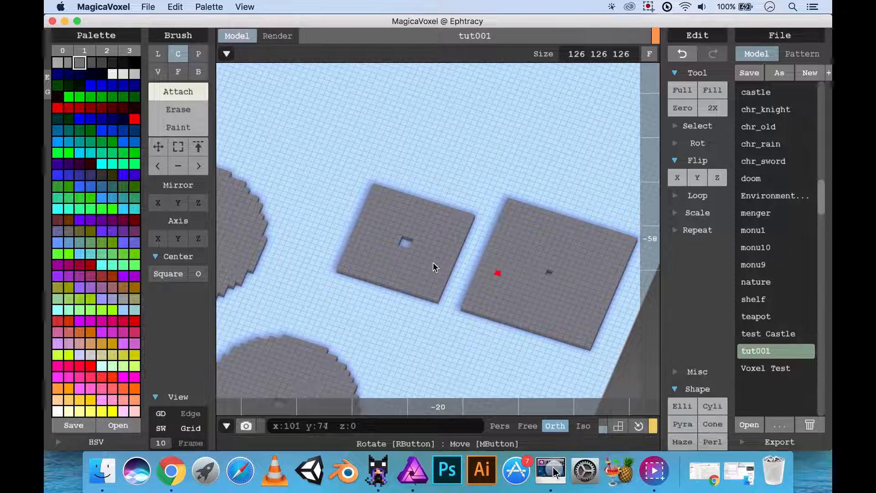
{"action": "middle_click_drag", "start_coordinate": [387, 269], "coordinate": [510, 203]}
{"action": "scroll", "coordinate": [430, 246], "scroll_direction": "down", "scroll_amount": 3}
{"action": "middle_click_drag", "start_coordinate": [502, 273], "coordinate": [443, 281]}
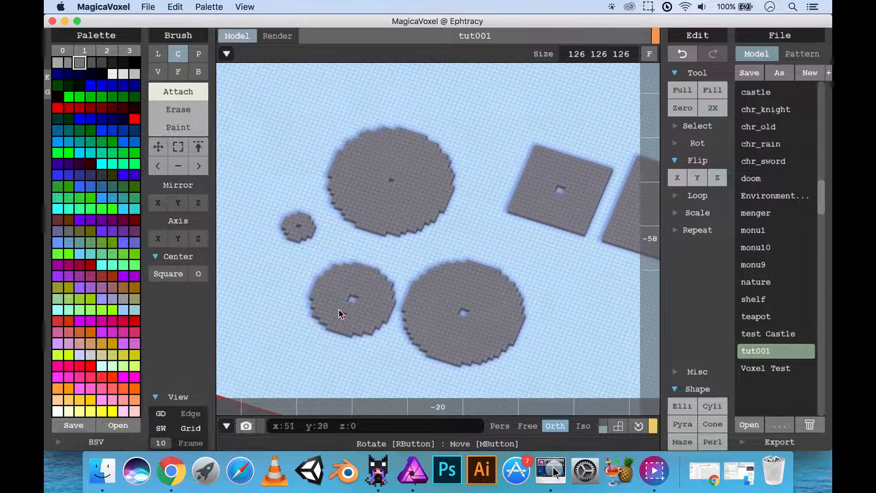
{"action": "middle_click_drag", "start_coordinate": [497, 302], "coordinate": [476, 305]}
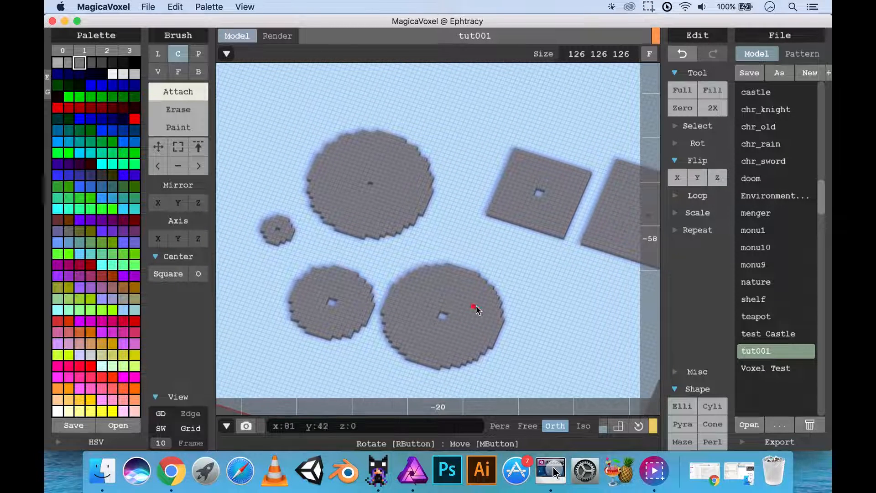
{"action": "middle_click_drag", "start_coordinate": [455, 264], "coordinate": [414, 261]}
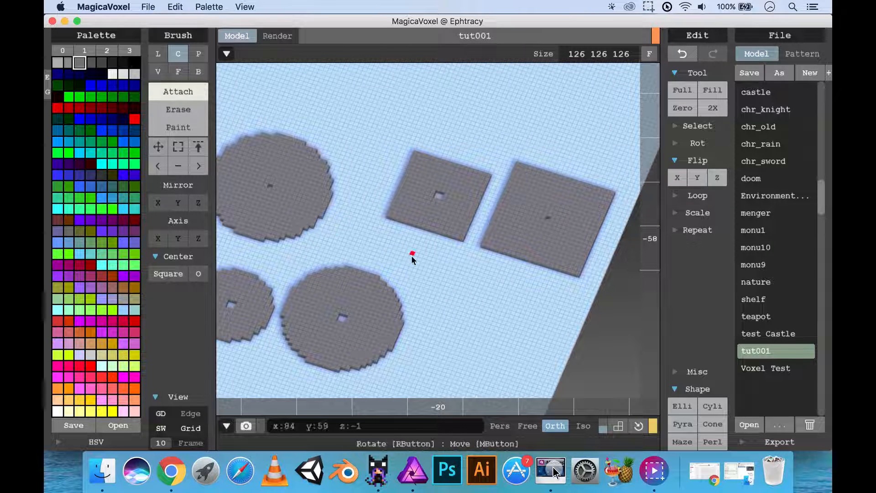
Step: Switch to the Voxel brush and frame the empty floor area behind the circles
{"action": "middle_click_drag", "start_coordinate": [410, 254], "coordinate": [423, 284]}
{"action": "right_click_drag", "start_coordinate": [422, 284], "coordinate": [402, 269]}
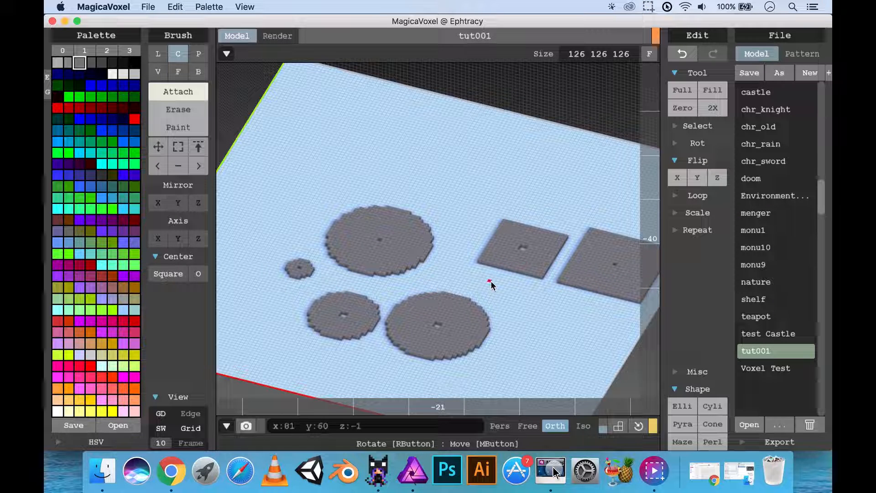
{"action": "middle_click_drag", "start_coordinate": [511, 309], "coordinate": [488, 274]}
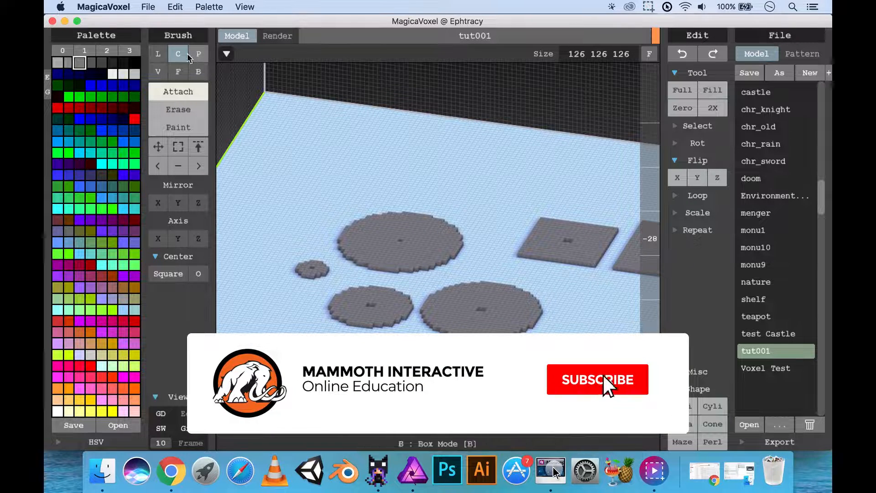
{"action": "middle_click_drag", "start_coordinate": [350, 162], "coordinate": [364, 160]}
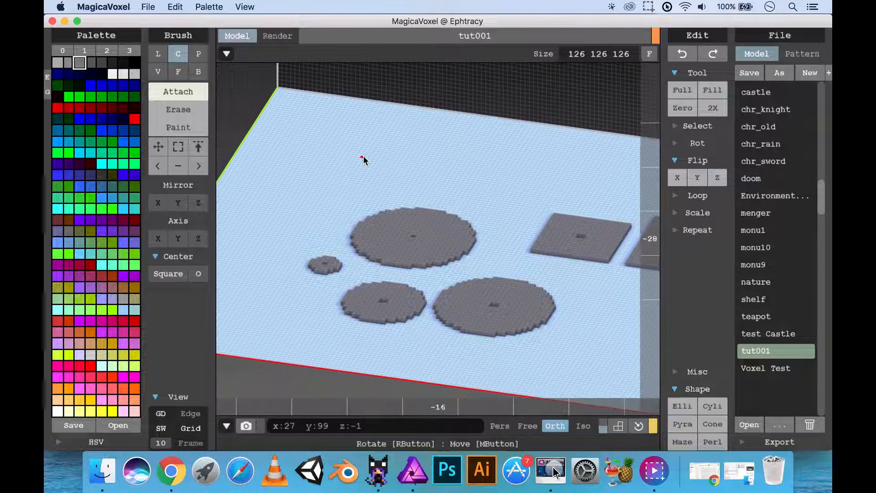
{"action": "left_click", "coordinate": [158, 72]}
{"action": "scroll", "coordinate": [379, 181], "scroll_direction": "up", "scroll_amount": 3}
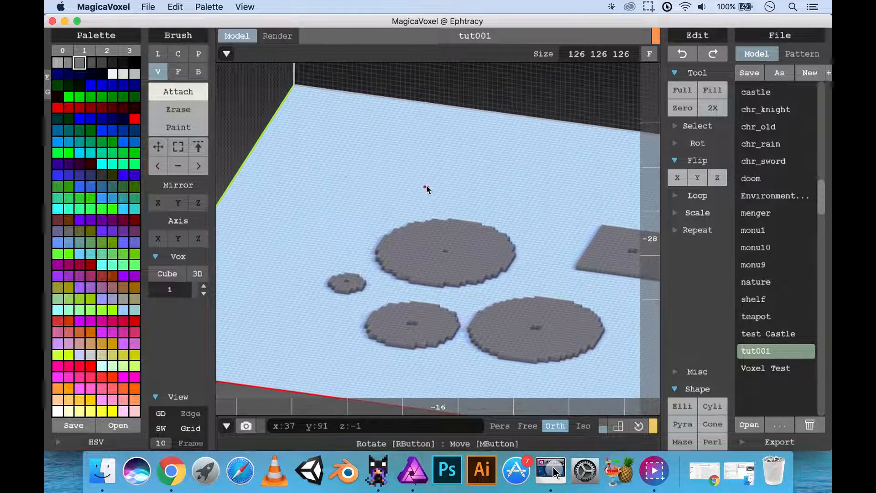
{"action": "middle_click_drag", "start_coordinate": [404, 150], "coordinate": [403, 153]}
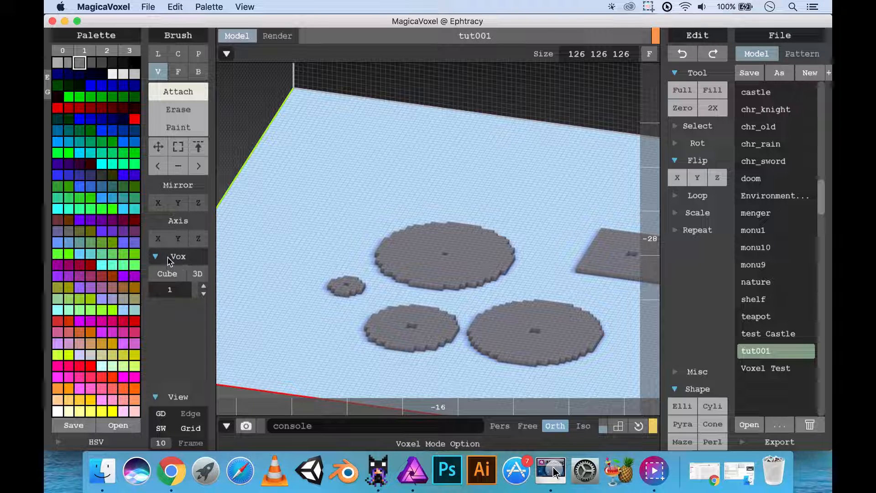
Step: Try the Voxel brush's Cube and Sphr shapes and its 3D and 2D options, returning to Cube and 3D
{"action": "left_click", "coordinate": [171, 291]}
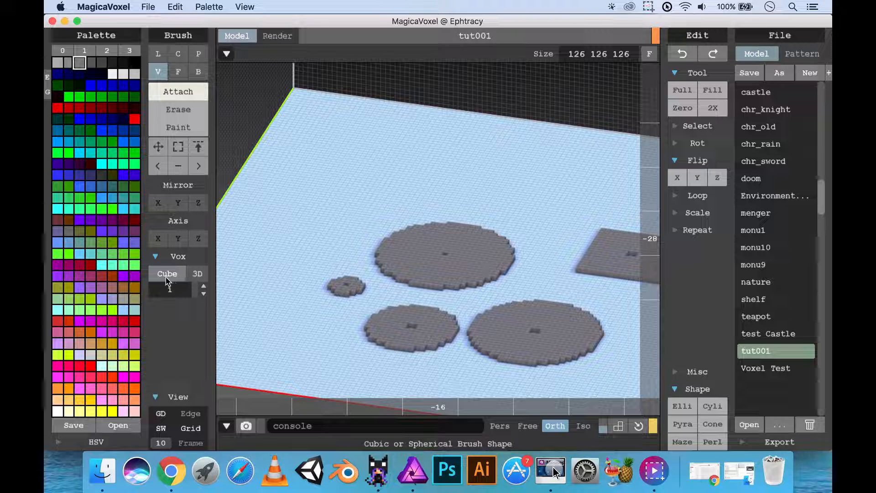
{"action": "left_click", "coordinate": [169, 274]}
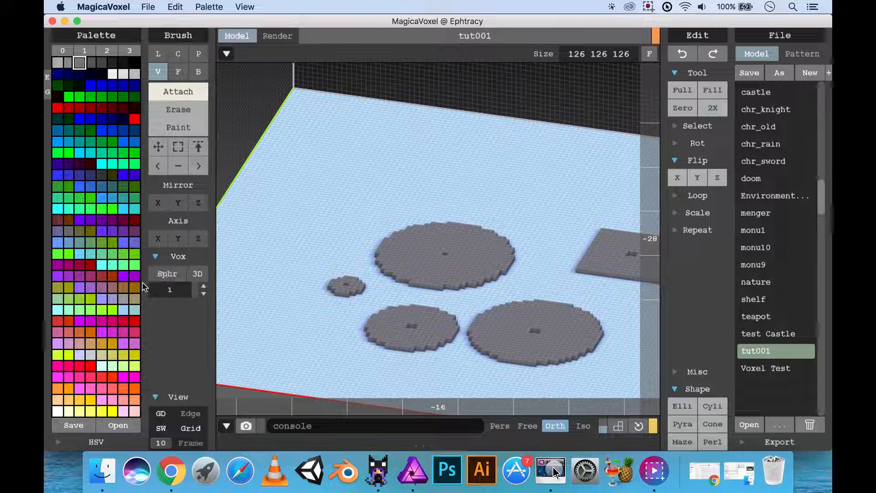
{"action": "left_click", "coordinate": [172, 278]}
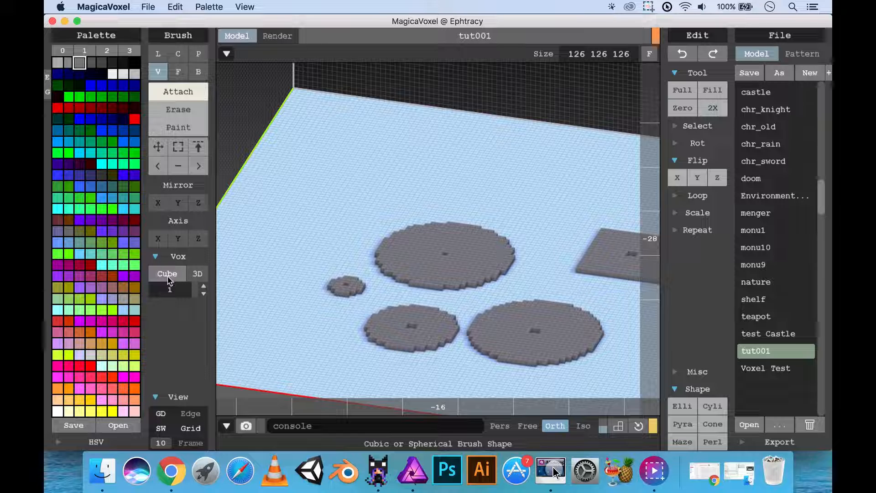
{"action": "left_click", "coordinate": [198, 274]}
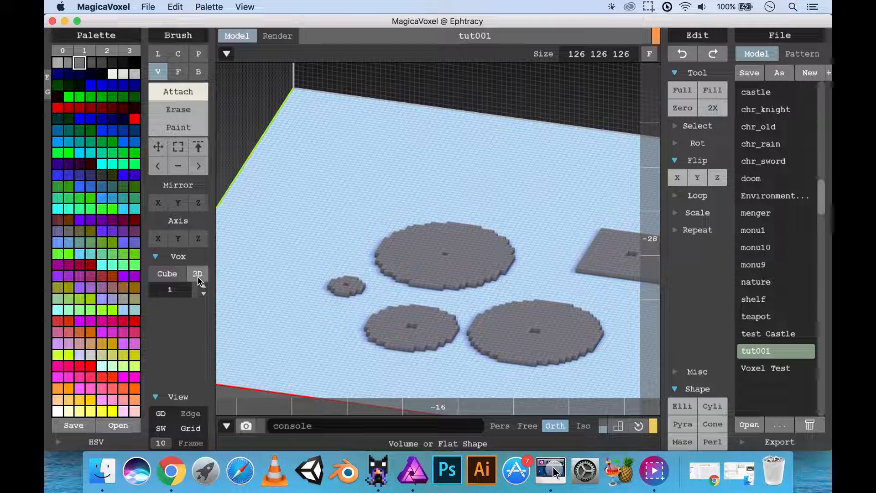
{"action": "left_click", "coordinate": [198, 275]}
Step: Raise the Voxel brush size to 10 and reset it to 1
{"action": "left_click", "coordinate": [173, 294]}
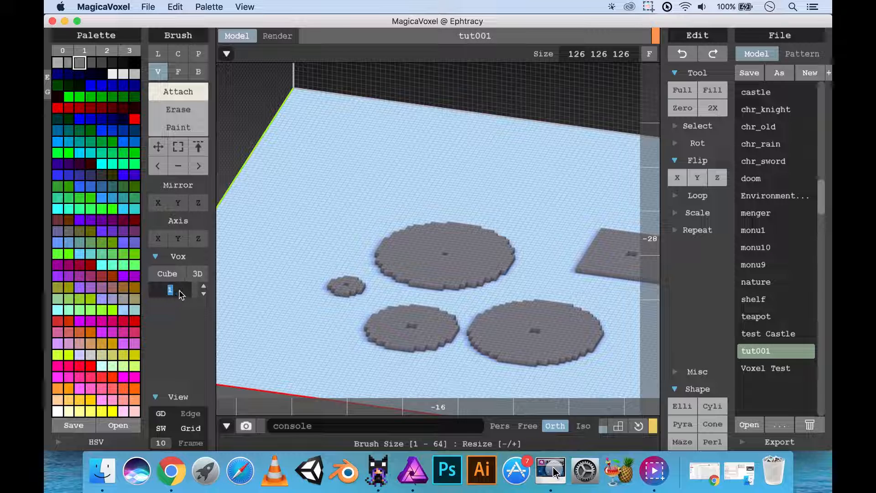
{"action": "left_click", "coordinate": [204, 288]}
{"action": "left_click", "coordinate": [204, 288]}
{"action": "left_click", "coordinate": [204, 288]}
{"action": "left_click", "coordinate": [204, 288]}
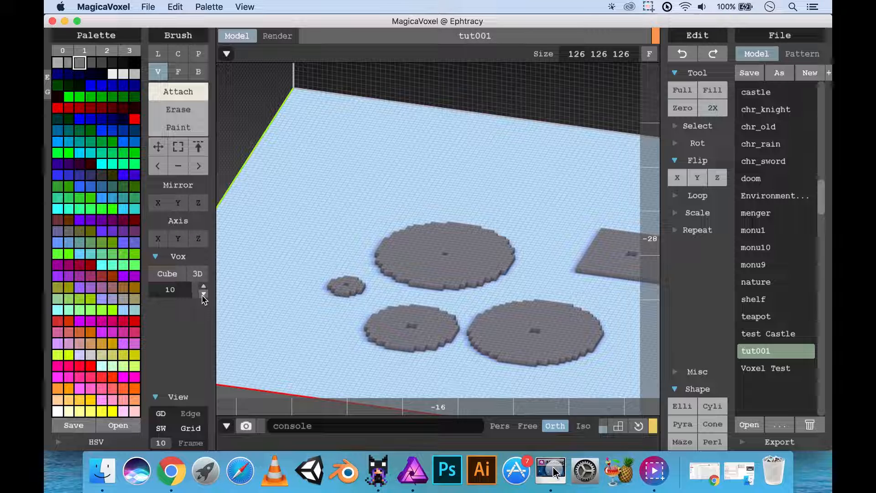
{"action": "left_click", "coordinate": [204, 294]}
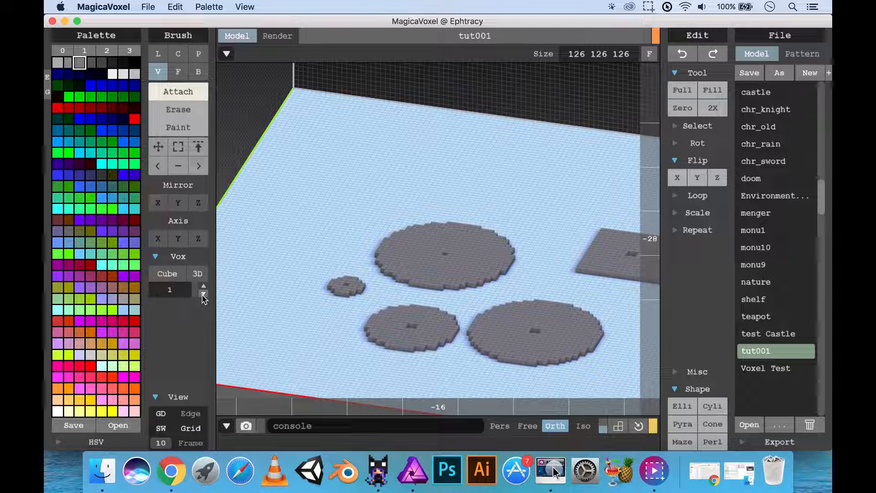
Step: Paint single voxels and small clusters behind the circles with the 3D cube brush at size 1, plus a thicker cluster at size 2
{"action": "left_click", "coordinate": [345, 188]}
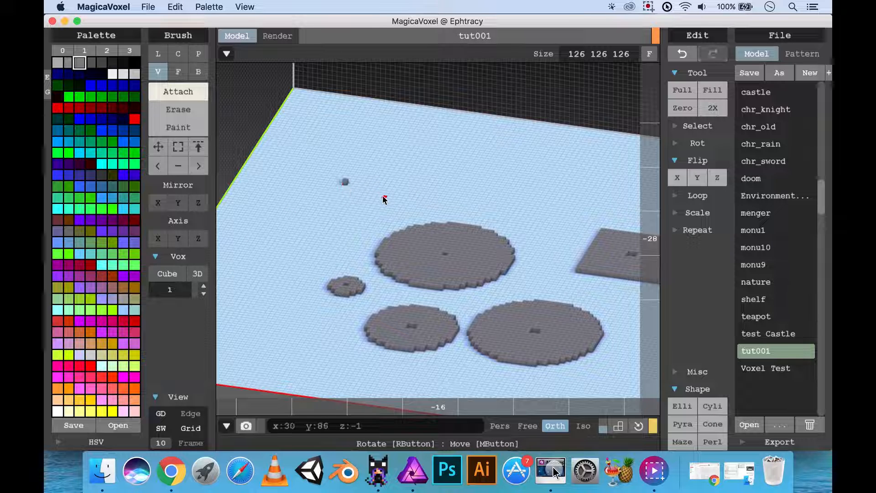
{"action": "left_click", "coordinate": [363, 168]}
{"action": "mouse_move", "coordinate": [334, 199]}
{"action": "left_mouse_down"}
{"action": "mouse_move", "coordinate": [316, 229]}
{"action": "mouse_move", "coordinate": [309, 225]}
{"action": "left_mouse_up"}
{"action": "left_click_drag", "start_coordinate": [282, 227], "coordinate": [279, 232]}
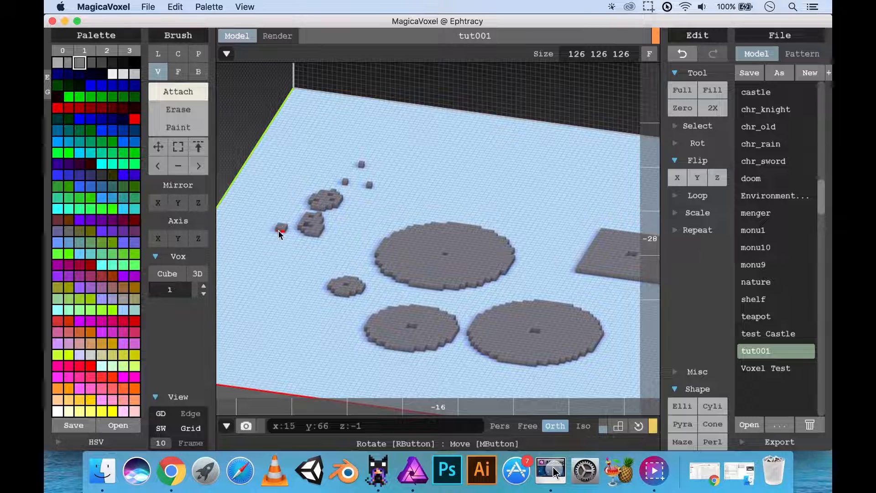
{"action": "left_click", "coordinate": [272, 204]}
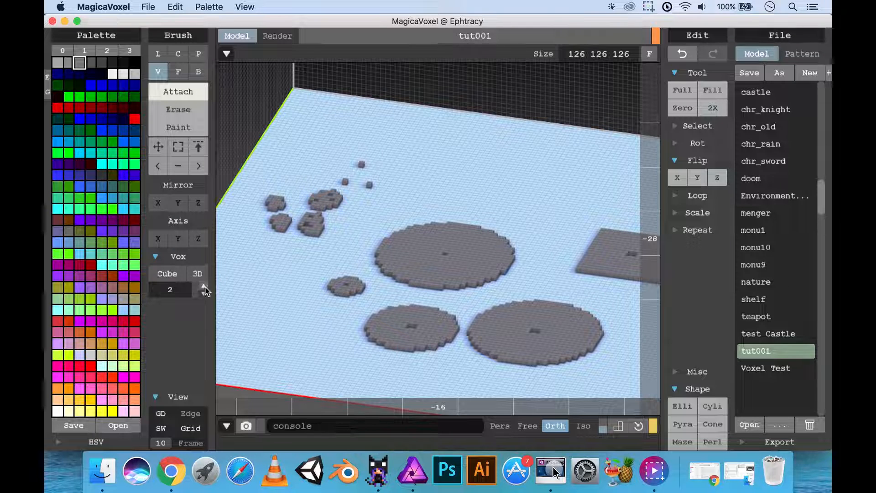
{"action": "left_click", "coordinate": [253, 251]}
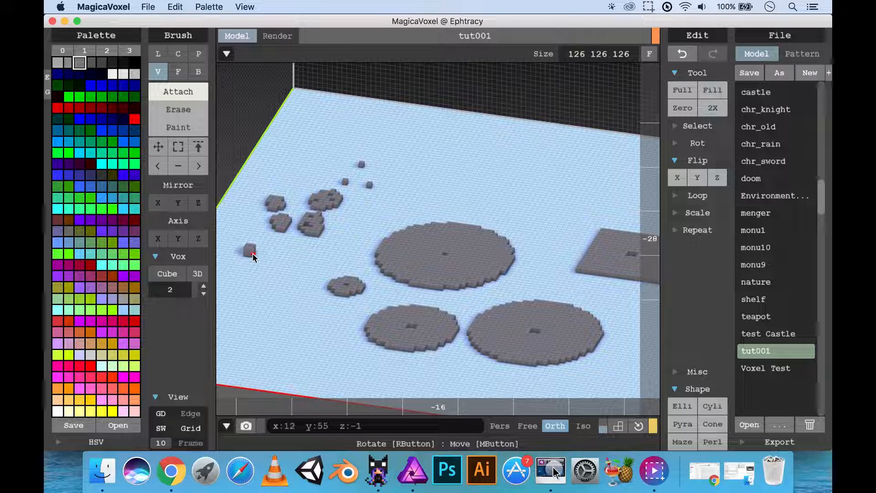
{"action": "mouse_move", "coordinate": [254, 252]}
{"action": "left_mouse_down"}
{"action": "mouse_move", "coordinate": [275, 259]}
{"action": "mouse_move", "coordinate": [274, 268]}
{"action": "left_mouse_up"}
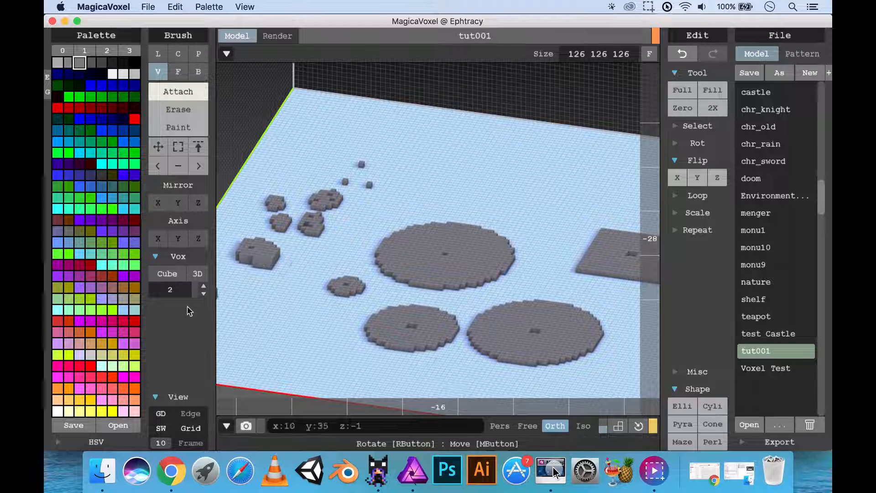
Step: Set the cube brush size to 5, place one cube behind the large circle and build a big heap over the small clusters
{"action": "left_click", "coordinate": [203, 286]}
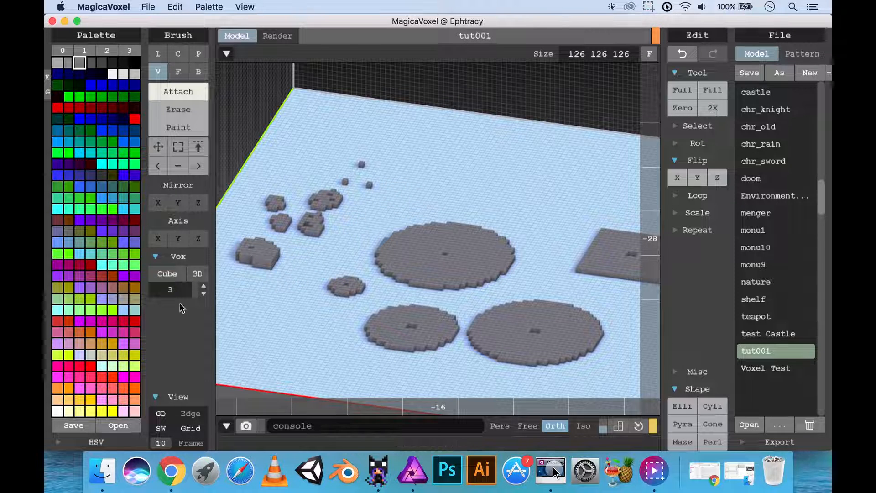
{"action": "left_click", "coordinate": [203, 286]}
{"action": "left_click", "coordinate": [204, 286]}
{"action": "left_click", "coordinate": [422, 183]}
{"action": "mouse_move", "coordinate": [395, 186]}
{"action": "left_mouse_down"}
{"action": "mouse_move", "coordinate": [337, 197]}
{"action": "mouse_move", "coordinate": [319, 221]}
{"action": "mouse_move", "coordinate": [270, 205]}
{"action": "mouse_move", "coordinate": [282, 176]}
{"action": "left_mouse_up"}
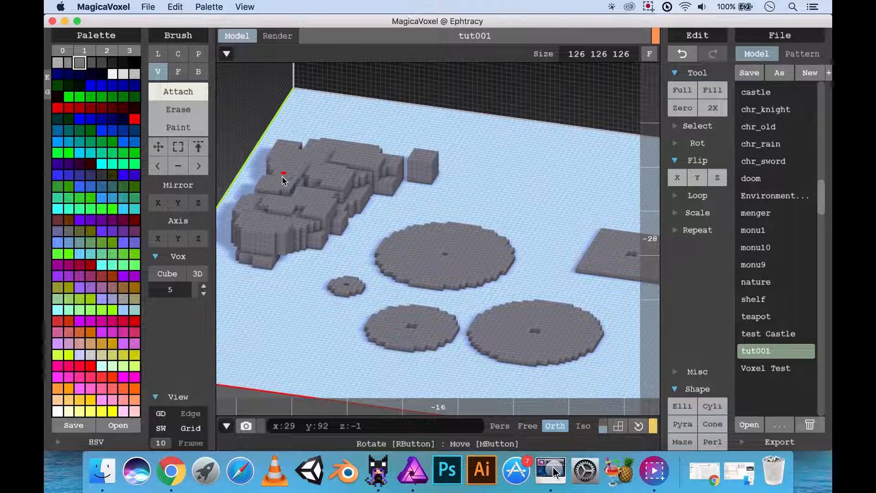
Step: Change the Voxel brush shape to Sphr and build a rounded mound beside the single cube at size 5
{"action": "left_click", "coordinate": [169, 277]}
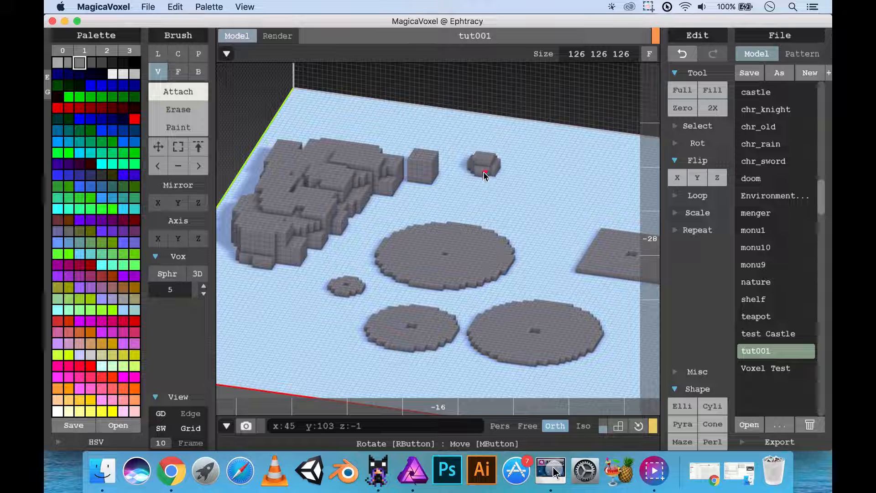
{"action": "left_click", "coordinate": [503, 162]}
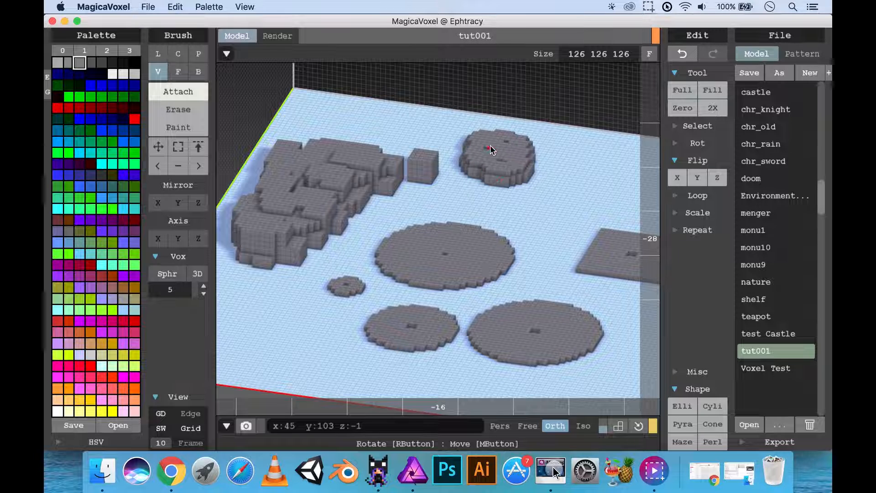
{"action": "mouse_move", "coordinate": [490, 150]}
{"action": "left_mouse_down"}
{"action": "mouse_move", "coordinate": [528, 147]}
{"action": "mouse_move", "coordinate": [513, 161]}
{"action": "mouse_move", "coordinate": [498, 149]}
{"action": "mouse_move", "coordinate": [494, 155]}
{"action": "left_mouse_up"}
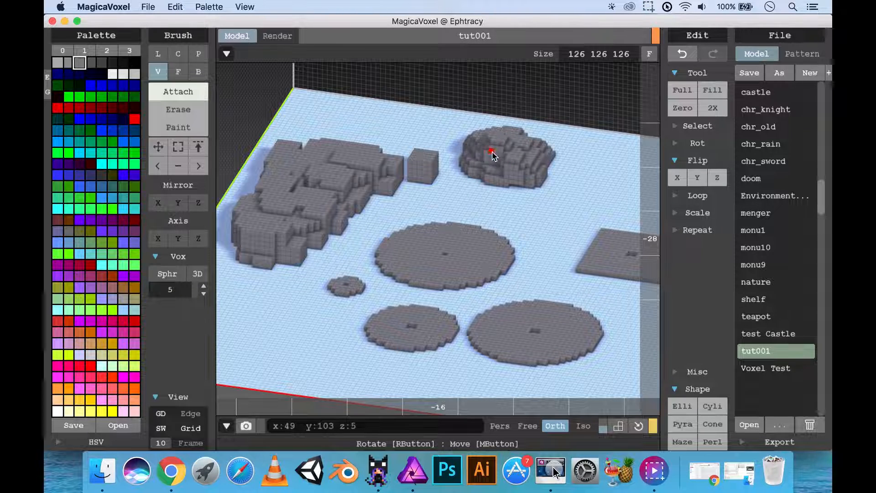
Step: Extend the far side of the rounded mound with the size 5 sphere brush
{"action": "middle_click_drag", "start_coordinate": [560, 129], "coordinate": [513, 141]}
{"action": "mouse_move", "coordinate": [520, 169]}
{"action": "right_mouse_down"}
{"action": "mouse_move", "coordinate": [503, 163]}
{"action": "mouse_move", "coordinate": [507, 170]}
{"action": "right_mouse_up"}
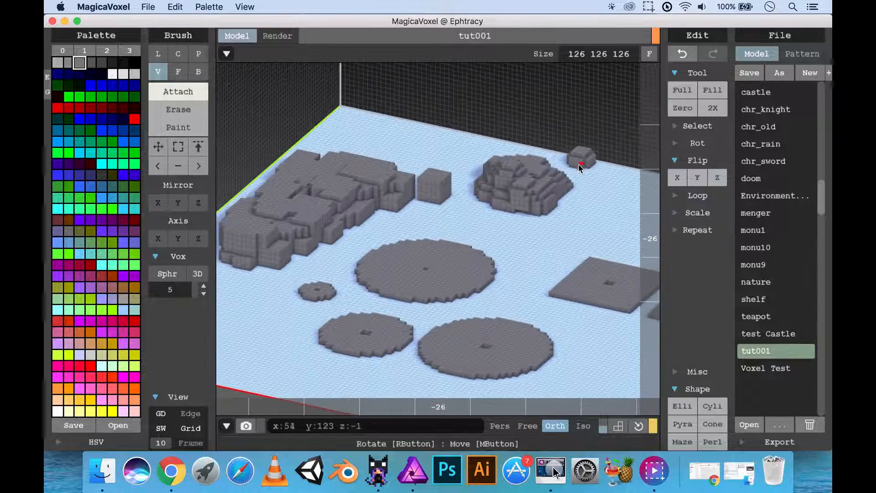
{"action": "middle_click_drag", "start_coordinate": [579, 166], "coordinate": [409, 202]}
{"action": "right_click_drag", "start_coordinate": [397, 228], "coordinate": [384, 238]}
{"action": "middle_click_drag", "start_coordinate": [520, 188], "coordinate": [480, 211]}
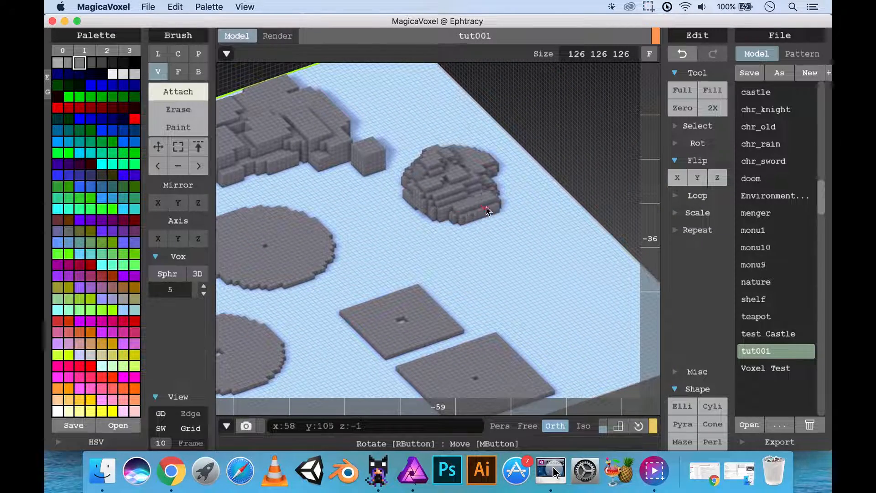
{"action": "left_click_drag", "start_coordinate": [491, 197], "coordinate": [499, 187]}
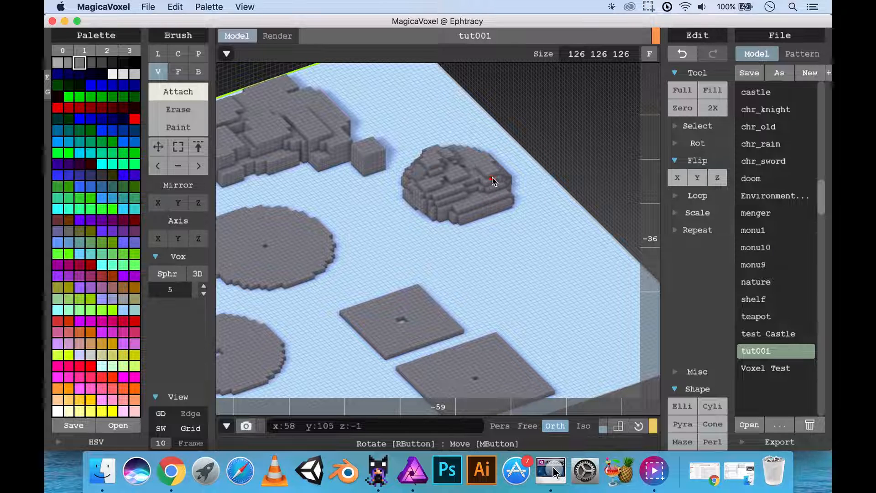
Step: Set the sphere brush size to 10 and widen the rounded mound along the floor's back edge
{"action": "right_click_drag", "start_coordinate": [492, 180], "coordinate": [498, 210]}
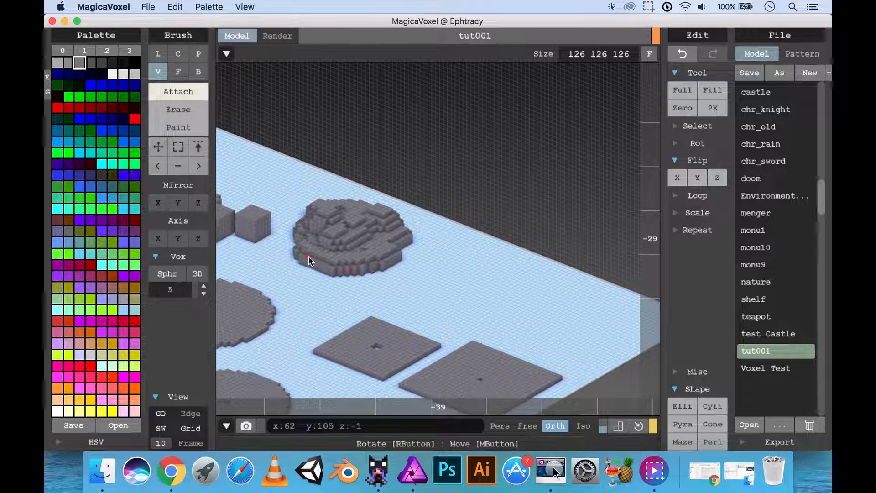
{"action": "right_click_drag", "start_coordinate": [362, 250], "coordinate": [344, 261]}
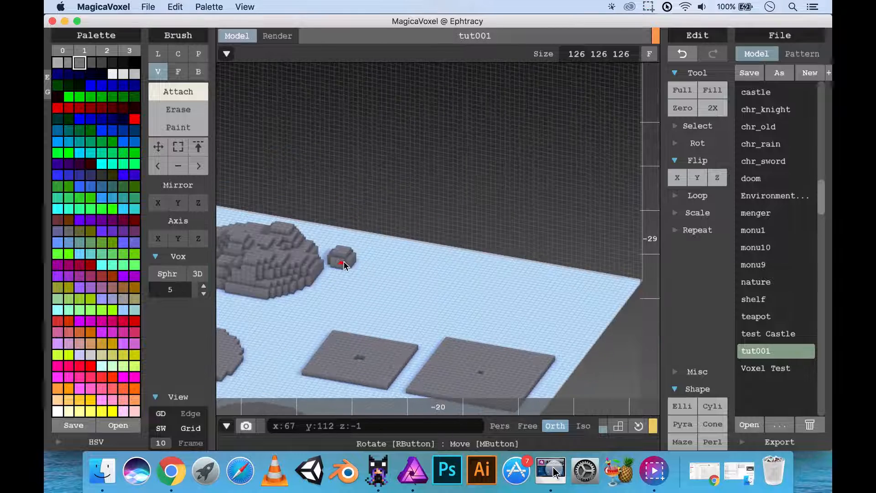
{"action": "mouse_move", "coordinate": [344, 262]}
{"action": "middle_mouse_down"}
{"action": "mouse_move", "coordinate": [410, 242]}
{"action": "mouse_move", "coordinate": [453, 259]}
{"action": "middle_mouse_up"}
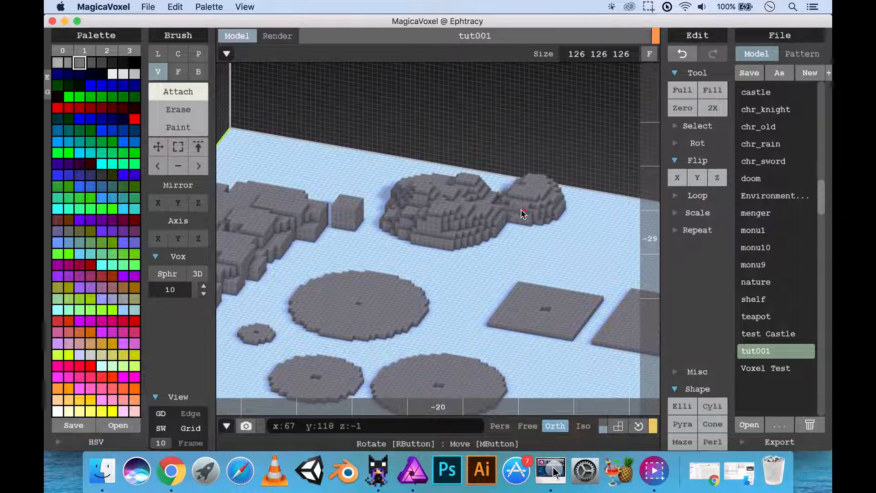
{"action": "mouse_move", "coordinate": [521, 210]}
{"action": "left_mouse_down"}
{"action": "mouse_move", "coordinate": [581, 234]}
{"action": "mouse_move", "coordinate": [480, 207]}
{"action": "left_mouse_up"}
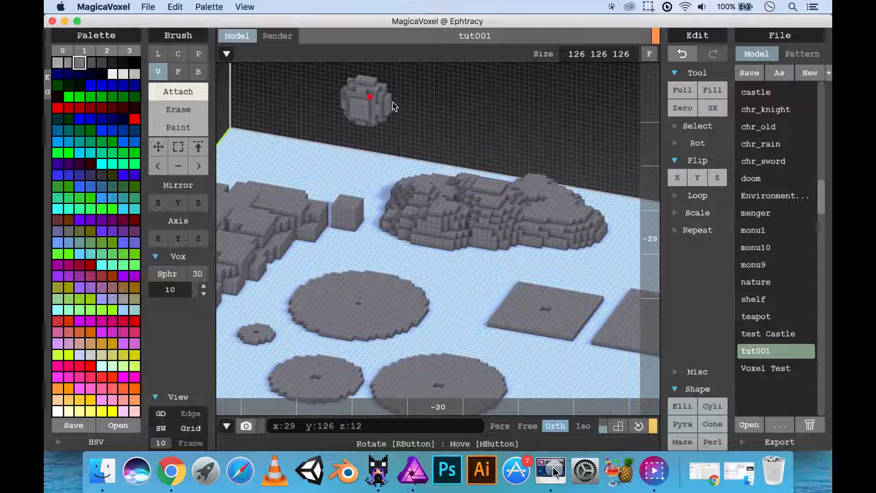
Step: Set the Voxel brush to a flat 2D Cube shape with size 12 for the empty floor behind the squares
{"action": "left_click", "coordinate": [198, 275]}
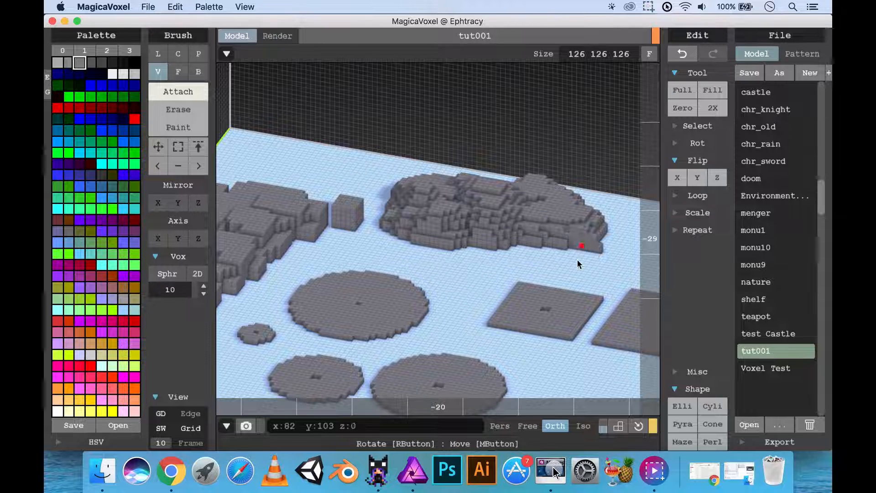
{"action": "middle_click_drag", "start_coordinate": [570, 261], "coordinate": [372, 232]}
{"action": "middle_click_drag", "start_coordinate": [512, 220], "coordinate": [462, 231]}
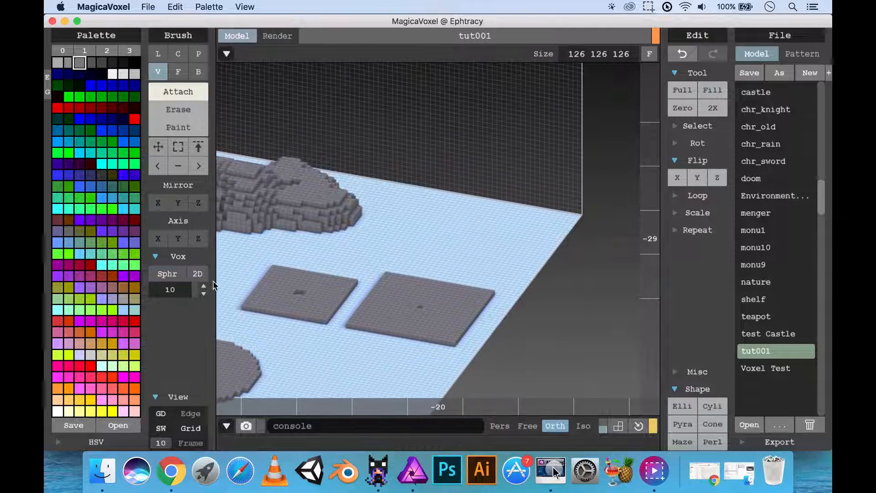
{"action": "left_click", "coordinate": [180, 274]}
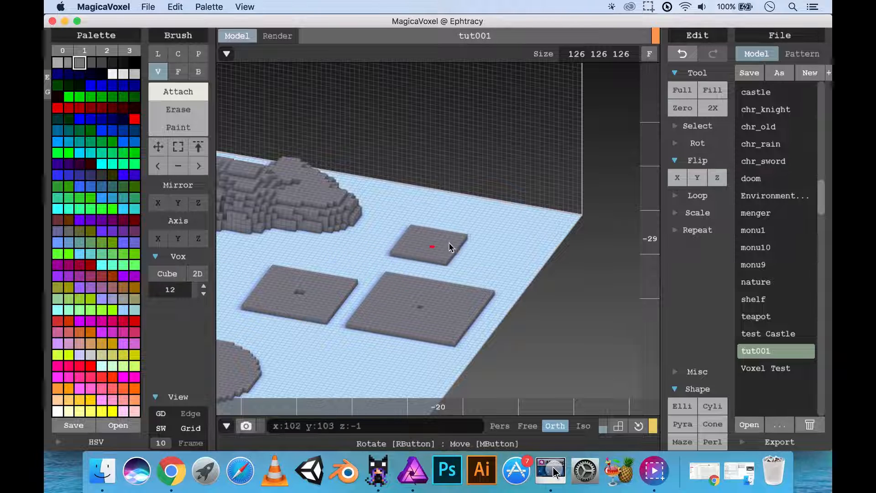
Step: Build a structure of overlapping flat and upright square plates behind the large square with the 2D cube brush
{"action": "left_click", "coordinate": [474, 236]}
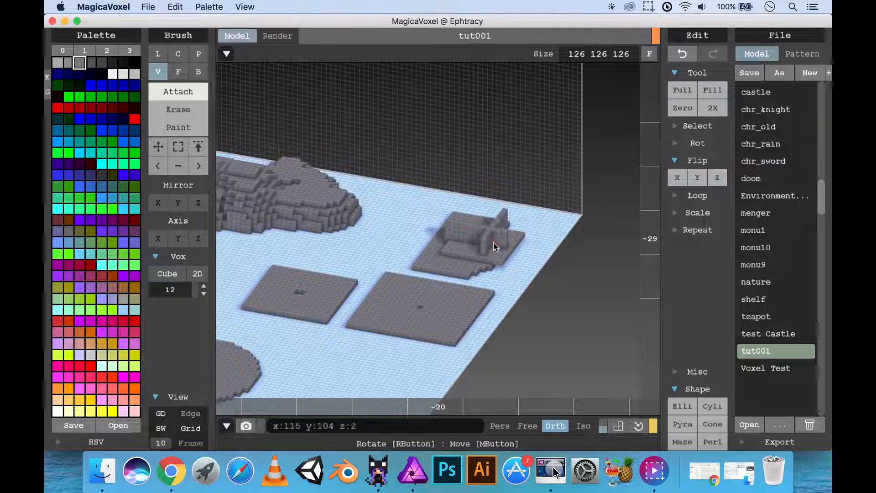
{"action": "mouse_move", "coordinate": [494, 242]}
{"action": "left_mouse_down"}
{"action": "mouse_move", "coordinate": [448, 236]}
{"action": "mouse_move", "coordinate": [470, 248]}
{"action": "mouse_move", "coordinate": [444, 245]}
{"action": "mouse_move", "coordinate": [465, 254]}
{"action": "mouse_move", "coordinate": [490, 233]}
{"action": "mouse_move", "coordinate": [538, 228]}
{"action": "mouse_move", "coordinate": [527, 223]}
{"action": "left_mouse_up"}
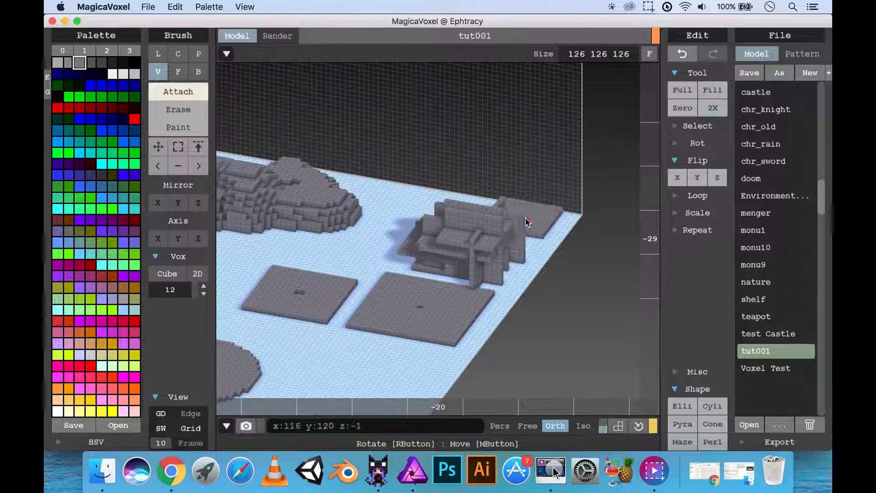
{"action": "mouse_move", "coordinate": [416, 251]}
{"action": "right_mouse_down"}
{"action": "mouse_move", "coordinate": [383, 327]}
{"action": "mouse_move", "coordinate": [471, 324]}
{"action": "mouse_move", "coordinate": [512, 271]}
{"action": "mouse_move", "coordinate": [432, 309]}
{"action": "mouse_move", "coordinate": [475, 300]}
{"action": "mouse_move", "coordinate": [440, 290]}
{"action": "mouse_move", "coordinate": [412, 264]}
{"action": "mouse_move", "coordinate": [397, 274]}
{"action": "mouse_move", "coordinate": [401, 254]}
{"action": "mouse_move", "coordinate": [381, 294]}
{"action": "mouse_move", "coordinate": [411, 292]}
{"action": "mouse_move", "coordinate": [408, 262]}
{"action": "mouse_move", "coordinate": [525, 309]}
{"action": "mouse_move", "coordinate": [419, 269]}
{"action": "mouse_move", "coordinate": [469, 245]}
{"action": "mouse_move", "coordinate": [254, 261]}
{"action": "right_mouse_up"}
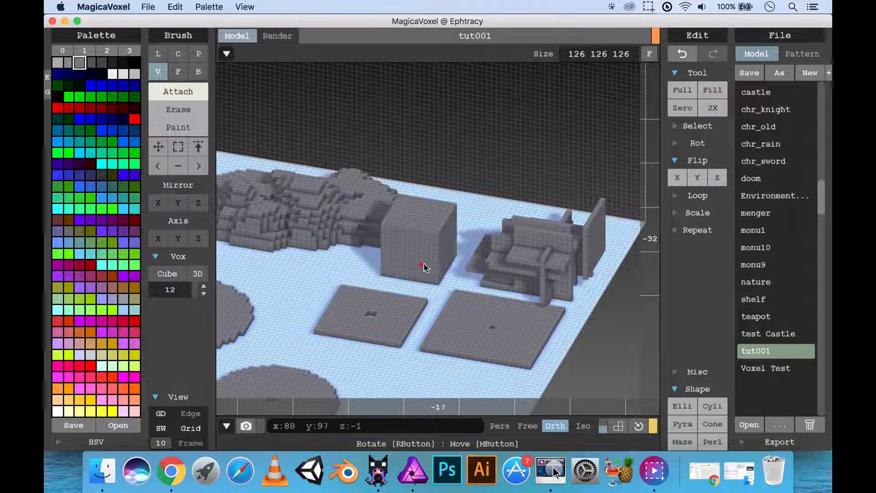
Step: Stack overlapping blocks onto the large cube behind the smaller square with the size 12 3D cube brush
{"action": "left_click", "coordinate": [429, 269]}
{"action": "mouse_move", "coordinate": [388, 264]}
{"action": "left_mouse_down"}
{"action": "mouse_move", "coordinate": [411, 232]}
{"action": "mouse_move", "coordinate": [423, 236]}
{"action": "mouse_move", "coordinate": [417, 248]}
{"action": "mouse_move", "coordinate": [405, 229]}
{"action": "mouse_move", "coordinate": [415, 210]}
{"action": "left_mouse_up"}
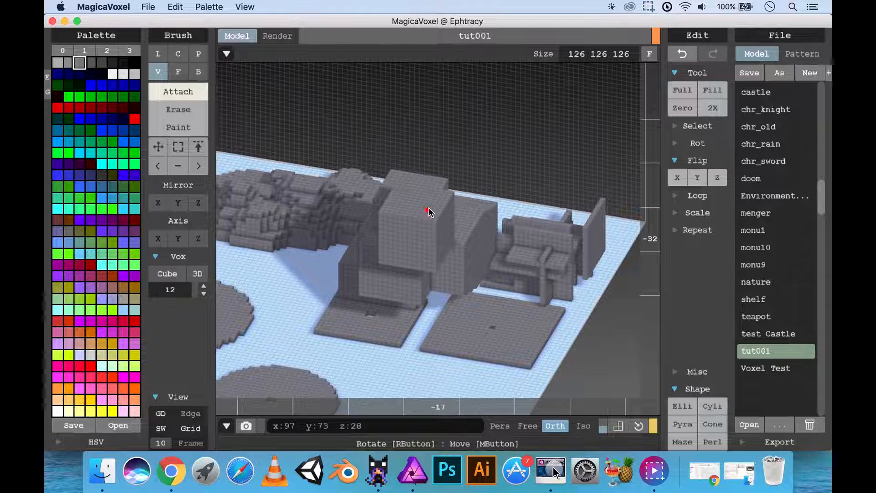
{"action": "right_click_drag", "start_coordinate": [429, 209], "coordinate": [459, 179]}
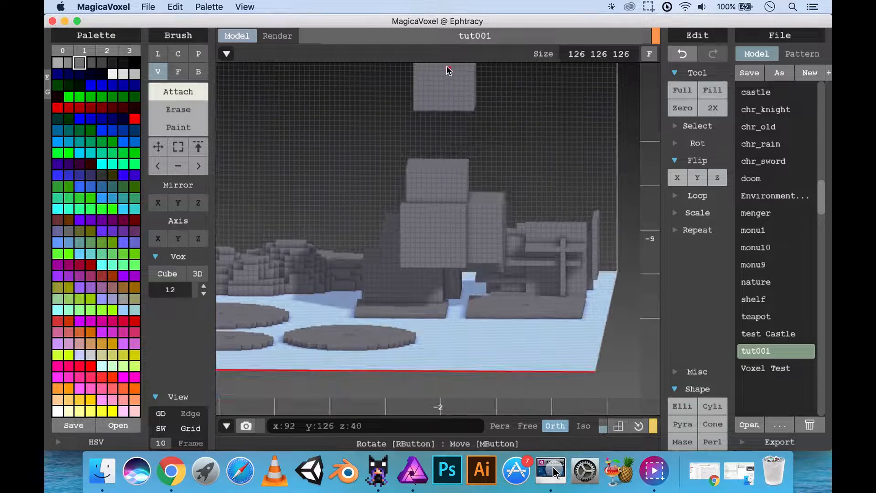
{"action": "right_click_drag", "start_coordinate": [454, 97], "coordinate": [455, 98]}
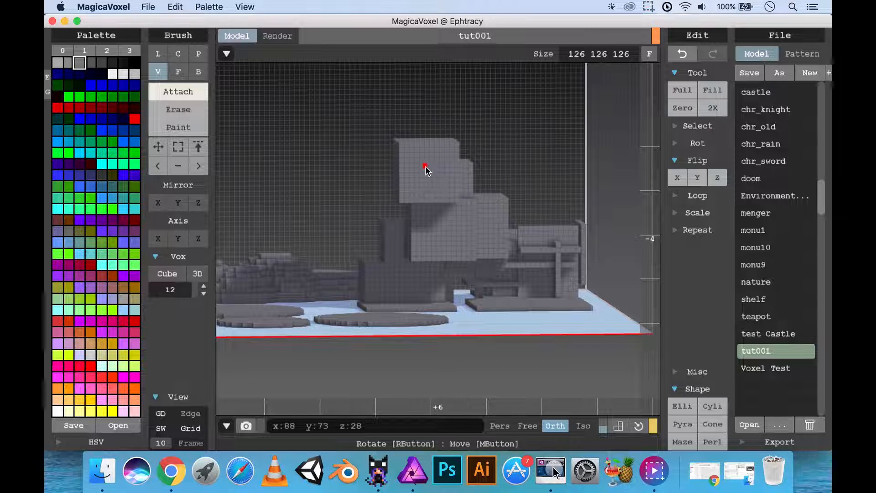
Step: Raise a tall square tower on top of the block cluster with the size 12 3D cube brush
{"action": "right_click_drag", "start_coordinate": [426, 168], "coordinate": [395, 185]}
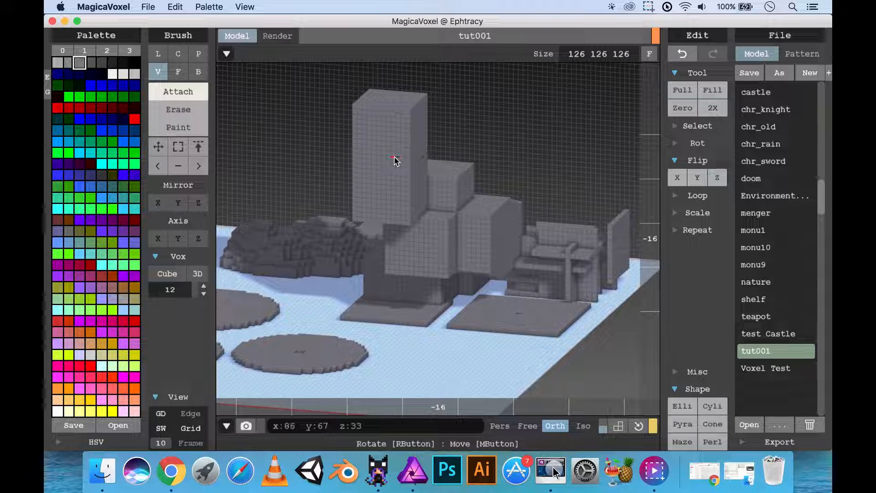
{"action": "left_click", "coordinate": [395, 93]}
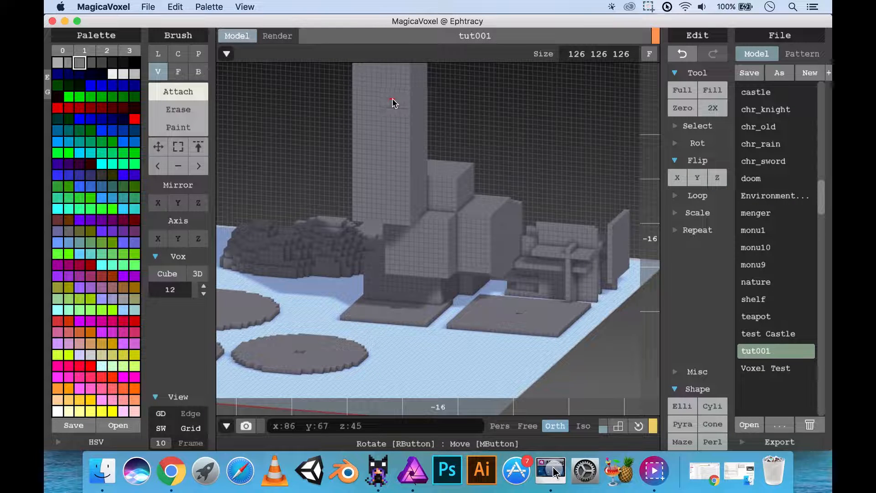
{"action": "middle_click_drag", "start_coordinate": [393, 99], "coordinate": [435, 173]}
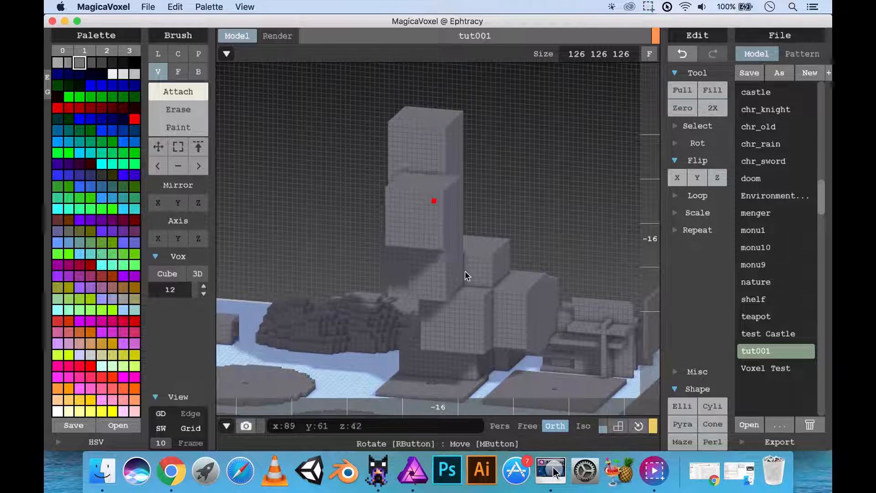
{"action": "right_click_drag", "start_coordinate": [513, 182], "coordinate": [365, 164]}
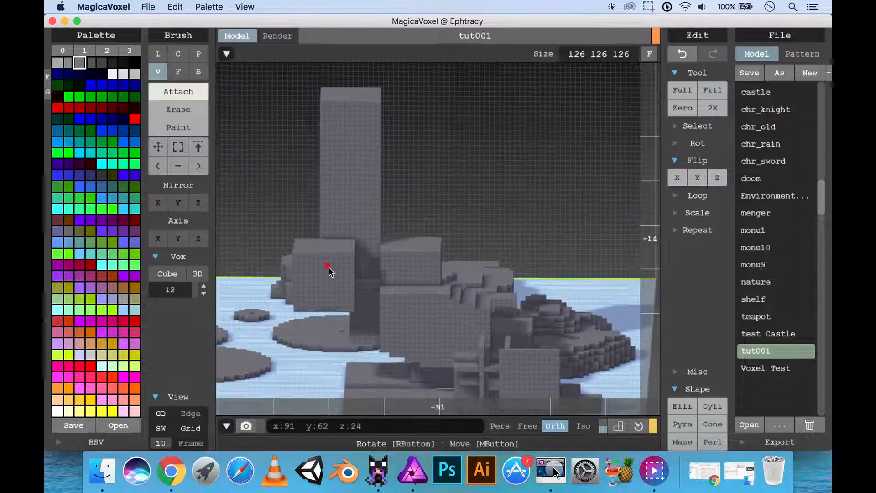
{"action": "right_click_drag", "start_coordinate": [328, 269], "coordinate": [445, 191]}
{"action": "scroll", "coordinate": [450, 101], "scroll_direction": "up", "scroll_amount": 5}
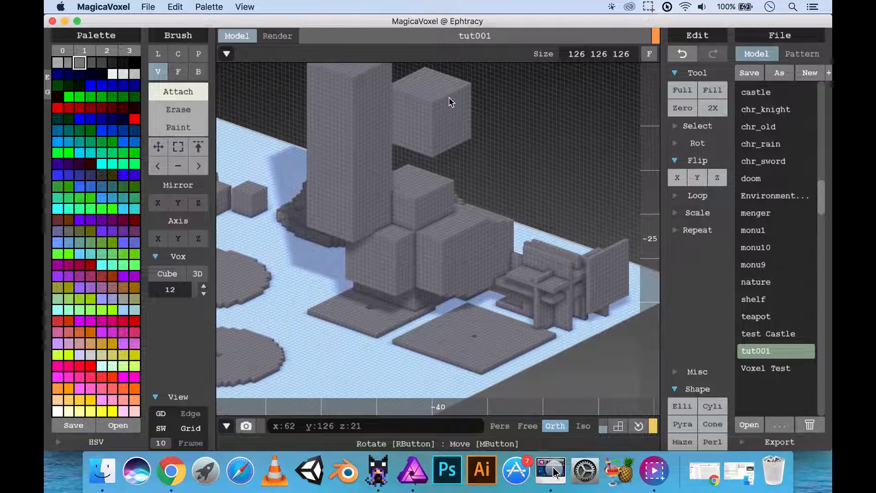
Step: Set the cube brush size to 1 and undo the last voxel edit around the tower
{"action": "middle_click_drag", "start_coordinate": [449, 112], "coordinate": [465, 120]}
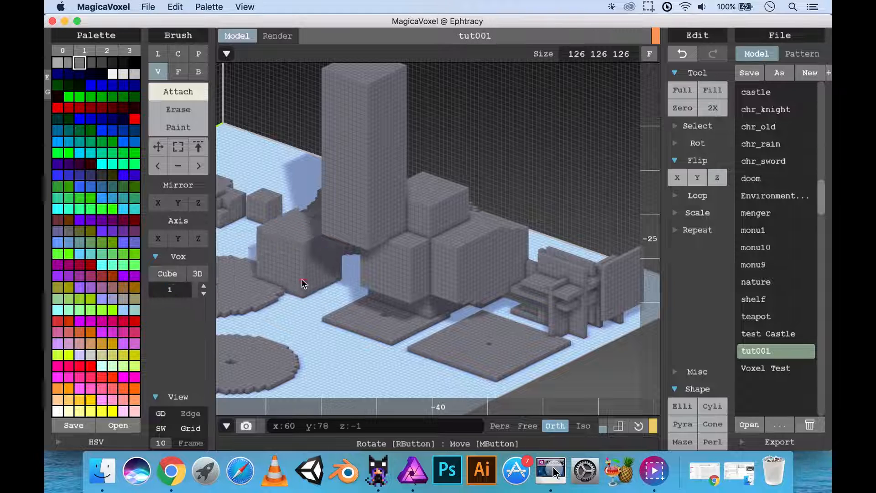
{"action": "right_click_drag", "start_coordinate": [428, 217], "coordinate": [464, 247]}
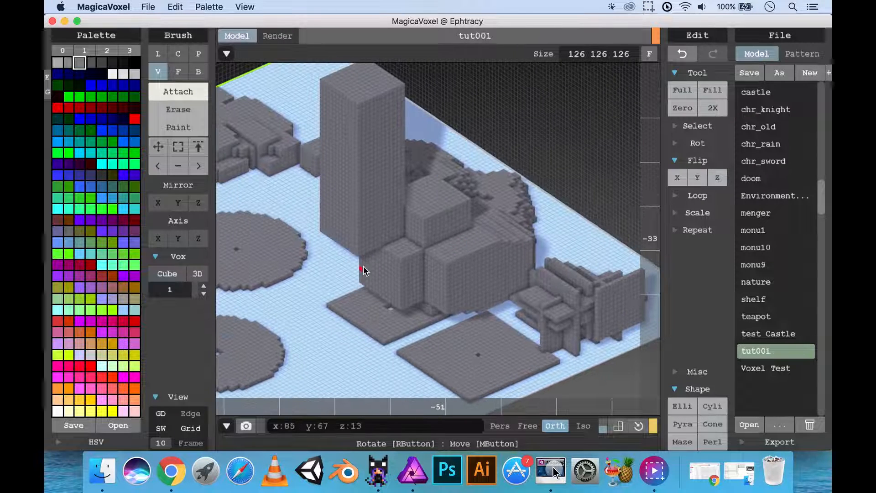
{"action": "right_click_drag", "start_coordinate": [363, 271], "coordinate": [432, 278]}
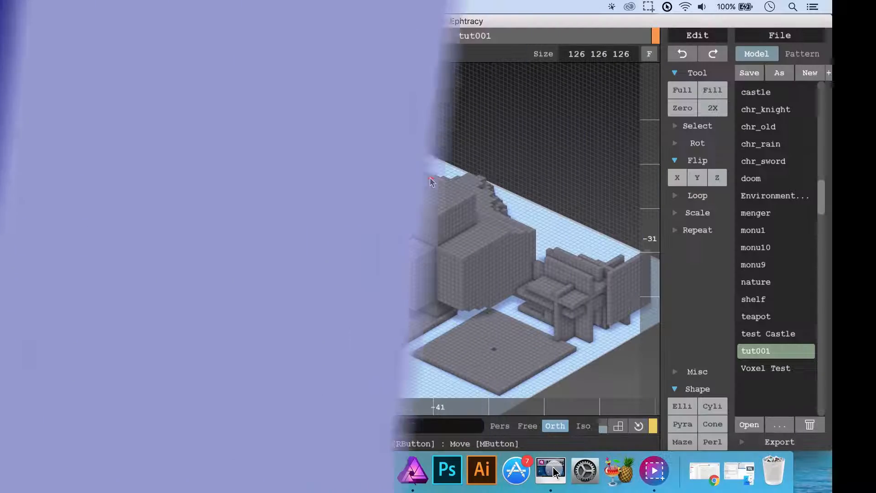
{"action": "key", "text": "super+z"}
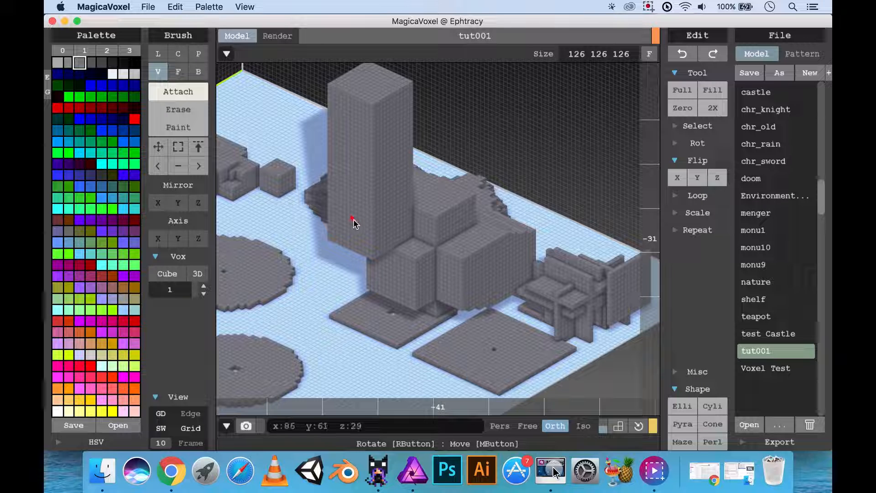
Step: Switch to the Face brush and extrude the large front circle's top face upward to about z 14, forming a thick cylinder
{"action": "mouse_move", "coordinate": [354, 224]}
{"action": "middle_mouse_down"}
{"action": "mouse_move", "coordinate": [377, 221]}
{"action": "mouse_move", "coordinate": [486, 156]}
{"action": "middle_mouse_up"}
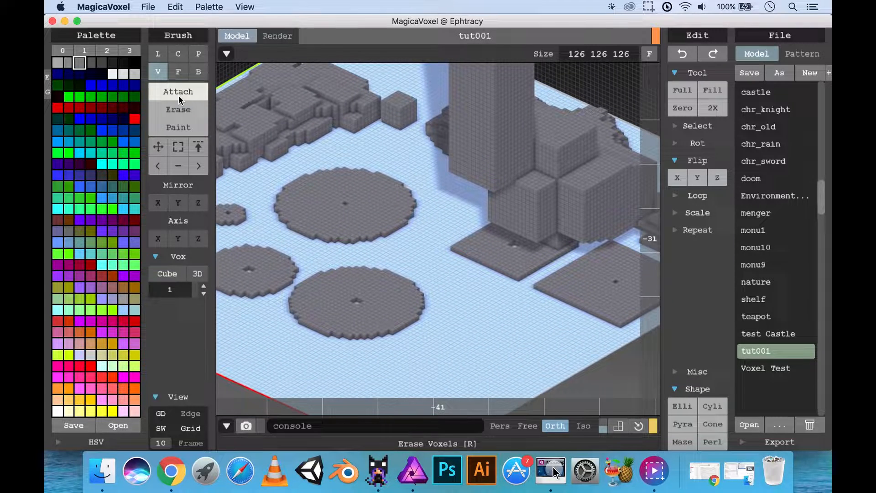
{"action": "left_click", "coordinate": [178, 71]}
{"action": "mouse_move", "coordinate": [289, 190]}
{"action": "middle_mouse_down"}
{"action": "mouse_move", "coordinate": [354, 207]}
{"action": "mouse_move", "coordinate": [354, 194]}
{"action": "middle_mouse_up"}
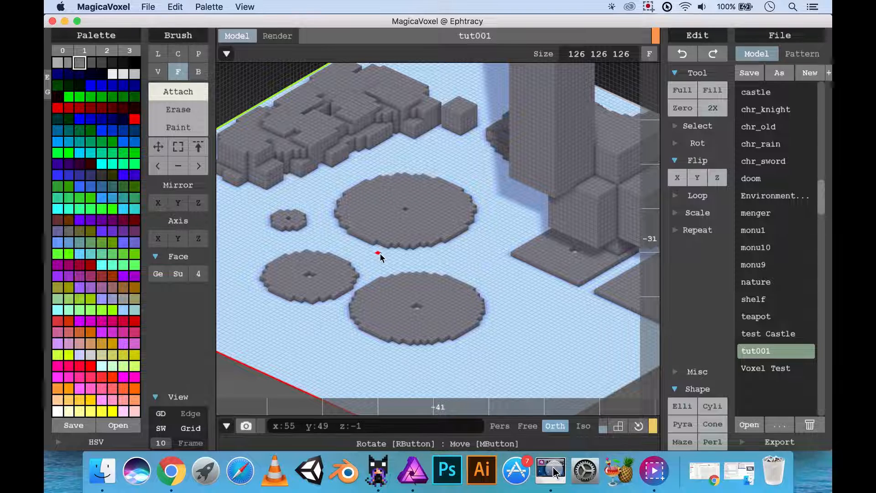
{"action": "middle_click_drag", "start_coordinate": [378, 253], "coordinate": [382, 273]}
{"action": "right_click_drag", "start_coordinate": [355, 244], "coordinate": [409, 272]}
{"action": "left_click_drag", "start_coordinate": [374, 267], "coordinate": [382, 203]}
{"action": "middle_click_drag", "start_coordinate": [379, 277], "coordinate": [383, 309]}
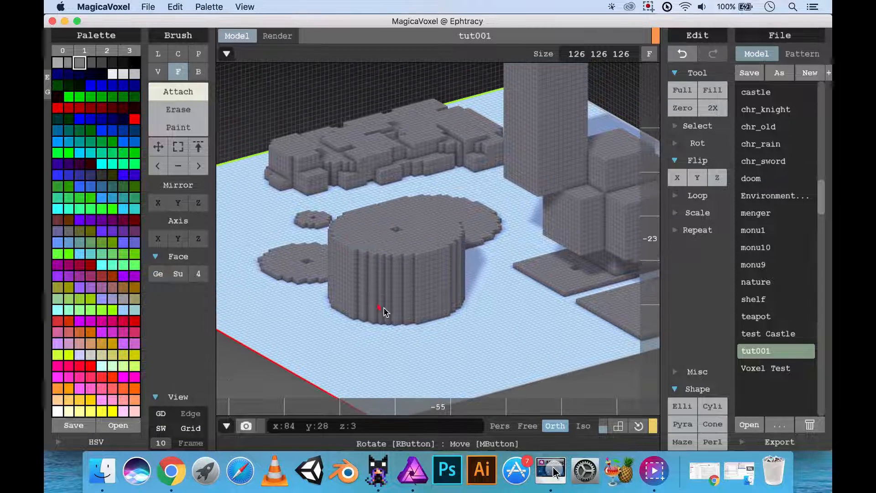
{"action": "right_click_drag", "start_coordinate": [383, 309], "coordinate": [411, 276]}
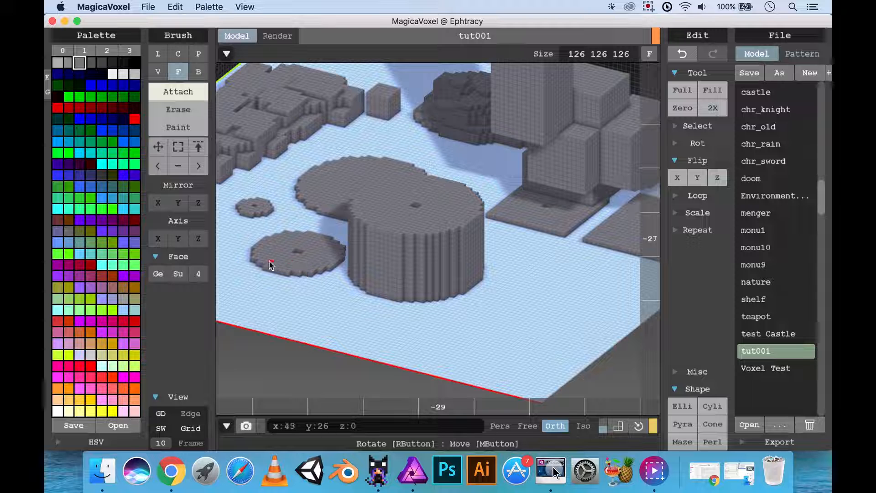
Step: Extrude the medium circle's top face upward into a cylinder taller than the neighbouring wide one
{"action": "right_click_drag", "start_coordinate": [289, 260], "coordinate": [304, 247]}
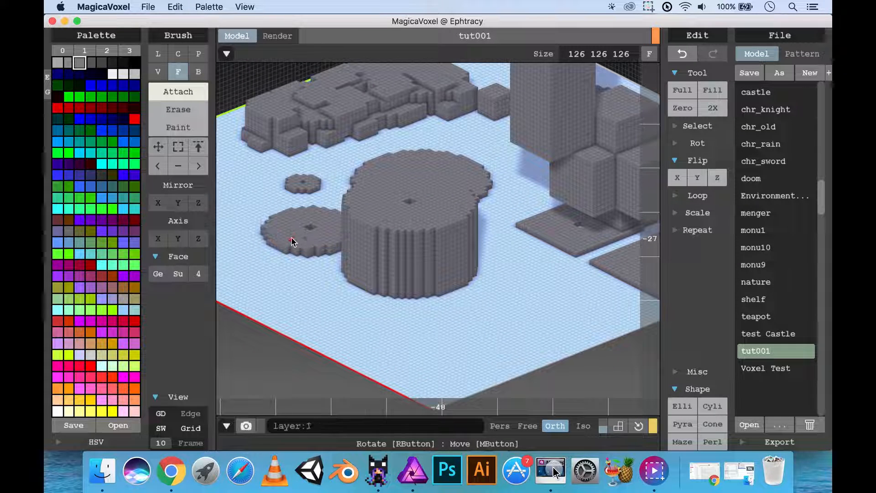
{"action": "left_click_drag", "start_coordinate": [291, 239], "coordinate": [307, 141]}
{"action": "right_click_drag", "start_coordinate": [307, 141], "coordinate": [355, 210]}
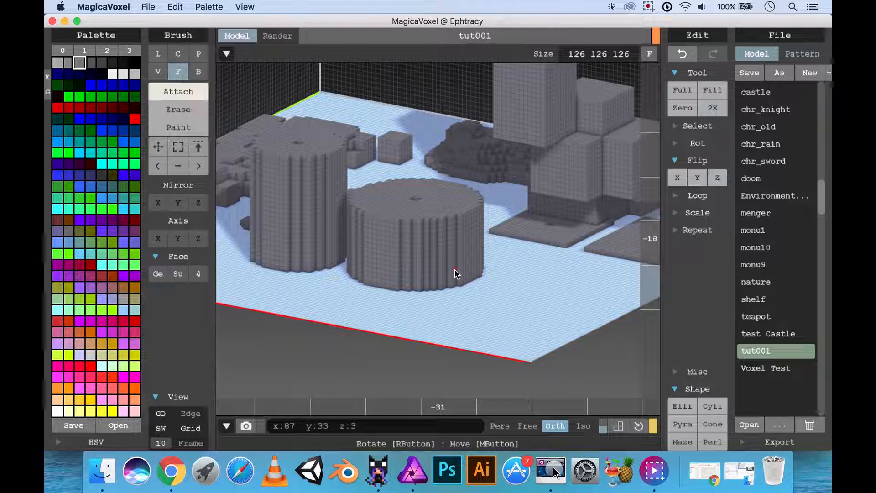
Step: Extrude narrow side faces of the wide cylinder outward into two adjoining walls of different lengths
{"action": "right_click_drag", "start_coordinate": [410, 211], "coordinate": [360, 274]}
{"action": "left_click_drag", "start_coordinate": [360, 268], "coordinate": [307, 292]}
{"action": "left_click_drag", "start_coordinate": [379, 267], "coordinate": [338, 283]}
{"action": "left_click_drag", "start_coordinate": [269, 303], "coordinate": [299, 296]}
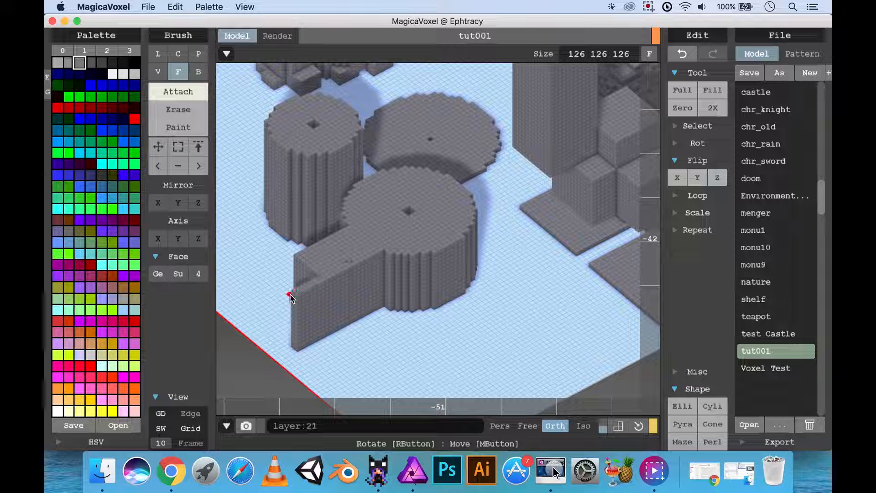
Step: Extrude the longer wall's broad side face outward to thicken it into a large rectangular block
{"action": "right_click_drag", "start_coordinate": [292, 298], "coordinate": [378, 299]}
{"action": "left_click_drag", "start_coordinate": [412, 305], "coordinate": [507, 322]}
{"action": "right_click_drag", "start_coordinate": [563, 325], "coordinate": [507, 326]}
{"action": "left_click_drag", "start_coordinate": [423, 330], "coordinate": [411, 328]}
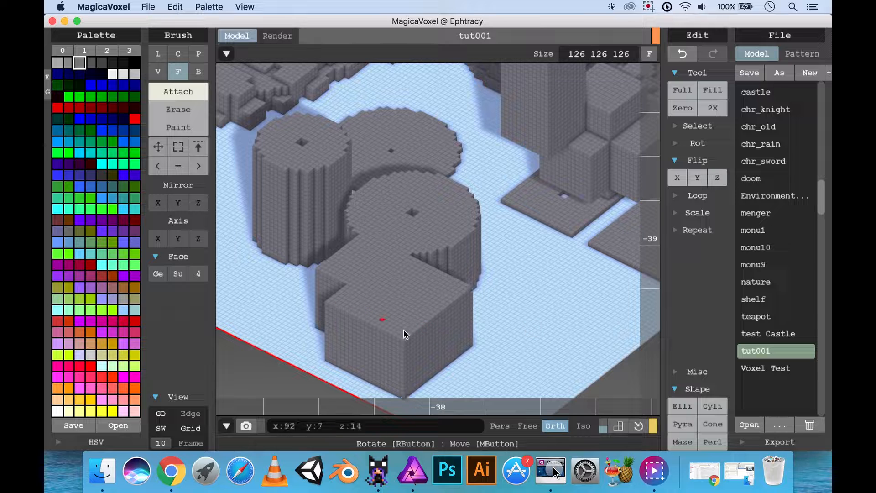
{"action": "right_click_drag", "start_coordinate": [446, 283], "coordinate": [421, 289]}
{"action": "right_click_drag", "start_coordinate": [435, 323], "coordinate": [459, 313]}
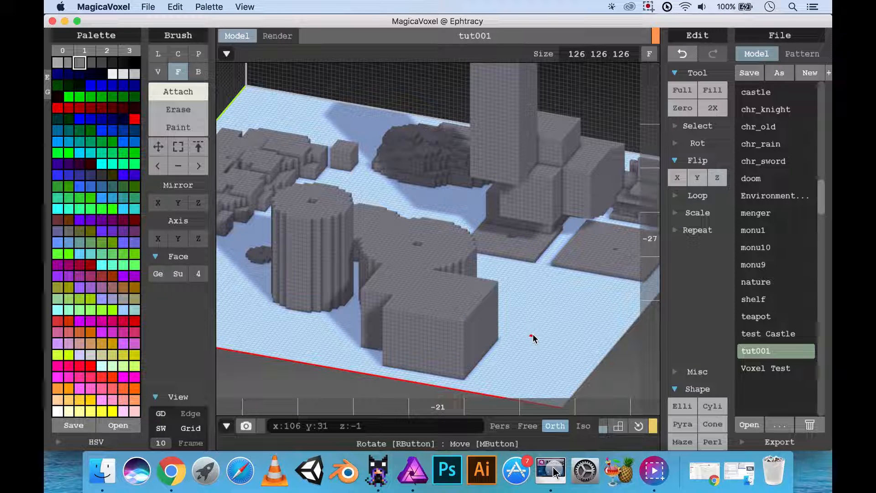
{"action": "middle_click_drag", "start_coordinate": [539, 334], "coordinate": [534, 303]}
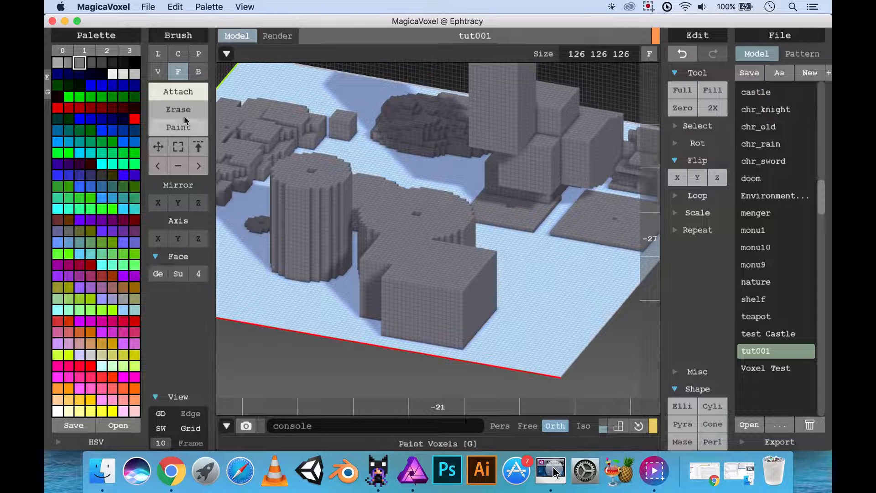
{"action": "right_click_drag", "start_coordinate": [358, 190], "coordinate": [378, 229]}
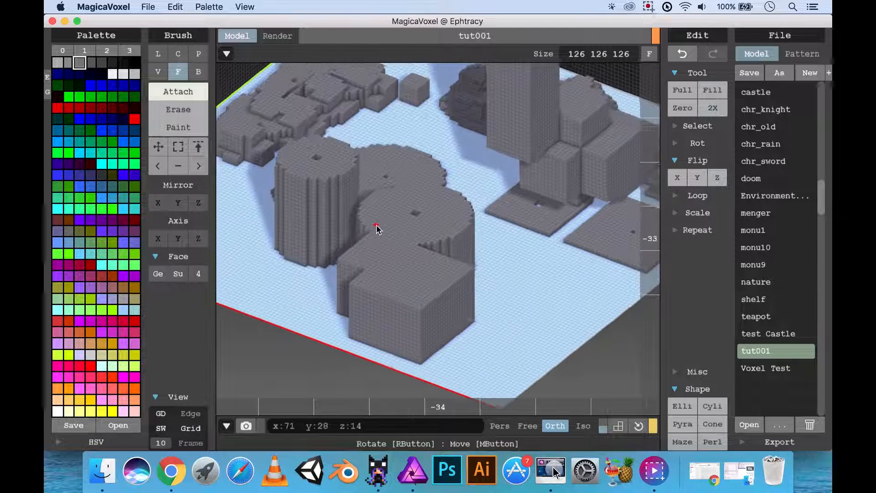